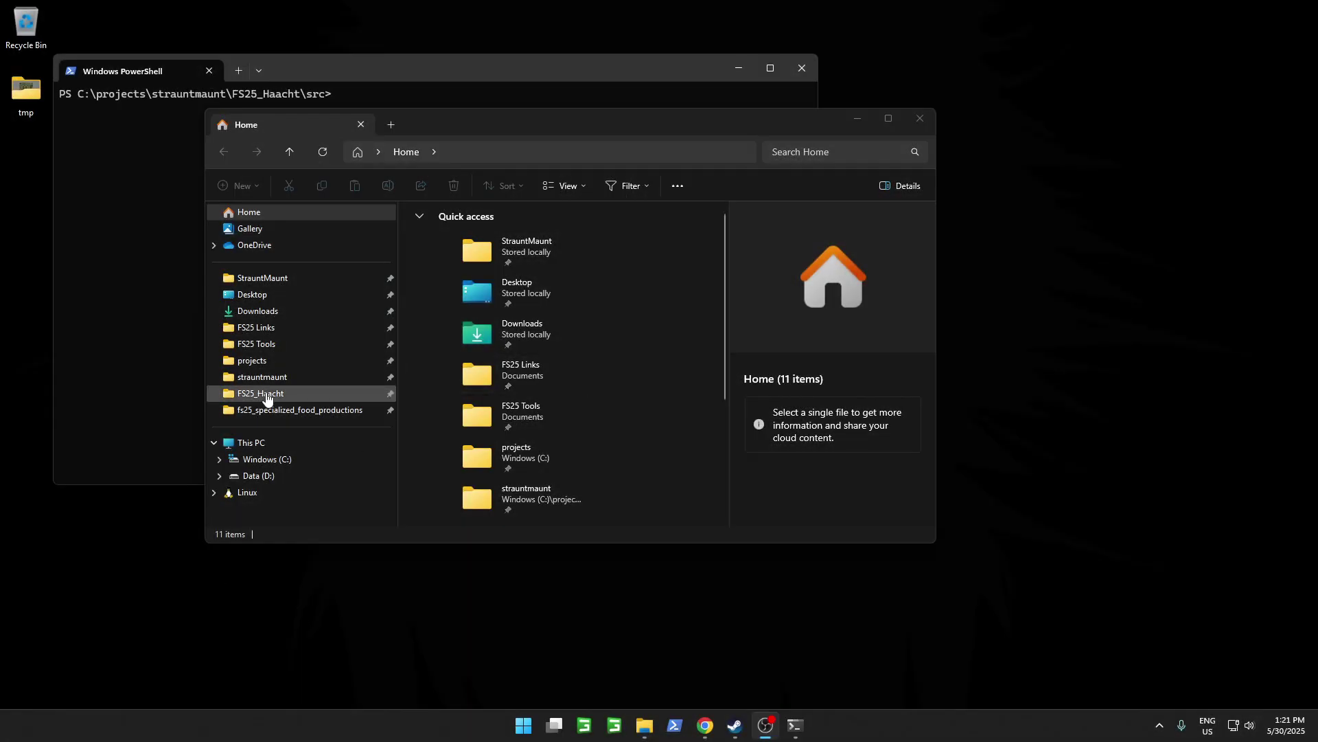
Open the src folder of the FS25_Haacht project in a maximized Visual Studio Code window.
double_click(462, 300)
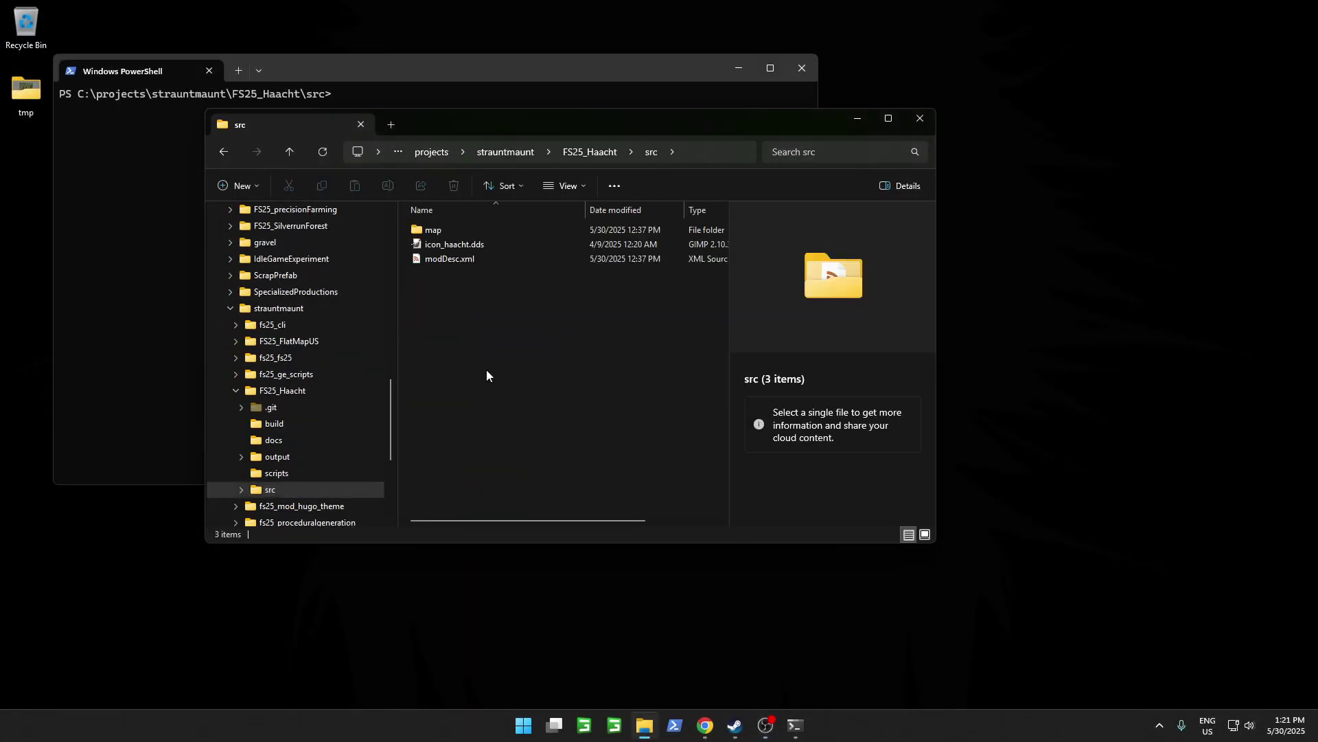
right_click(486, 372)
left_click(542, 523)
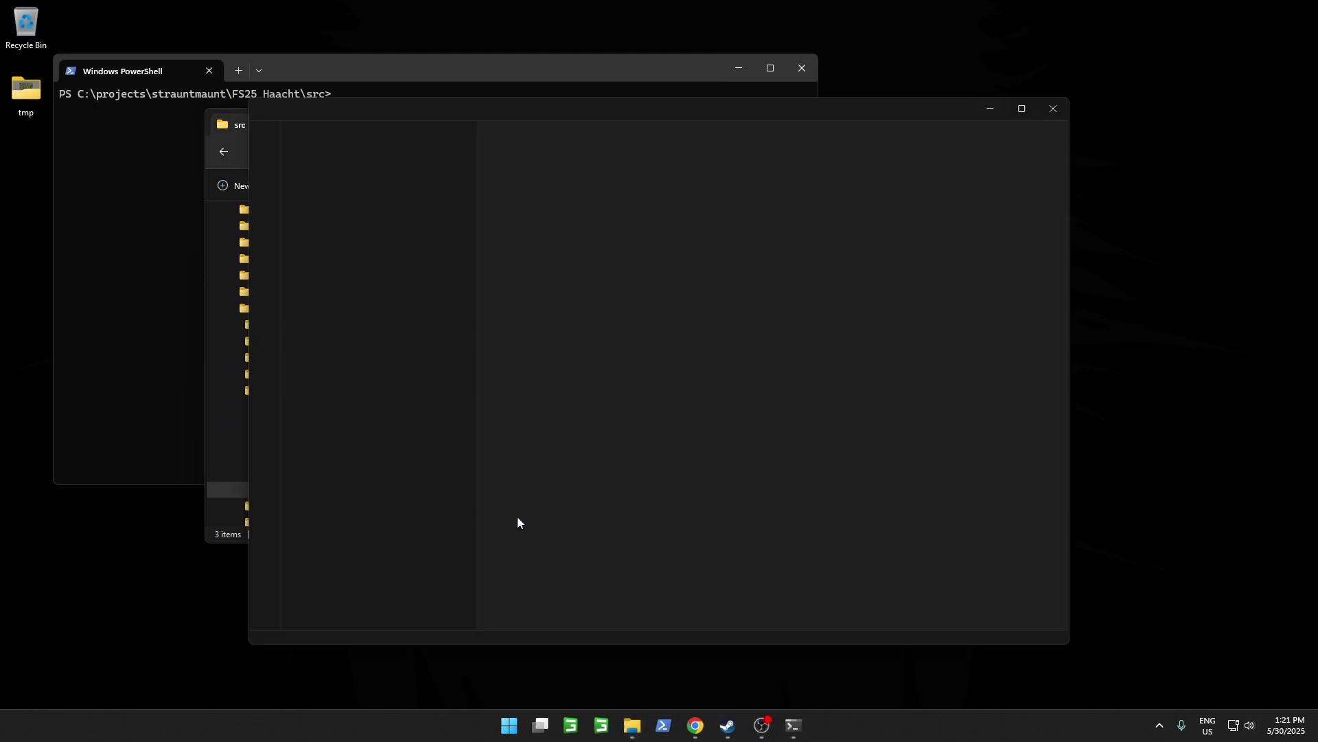
left_click(1026, 106)
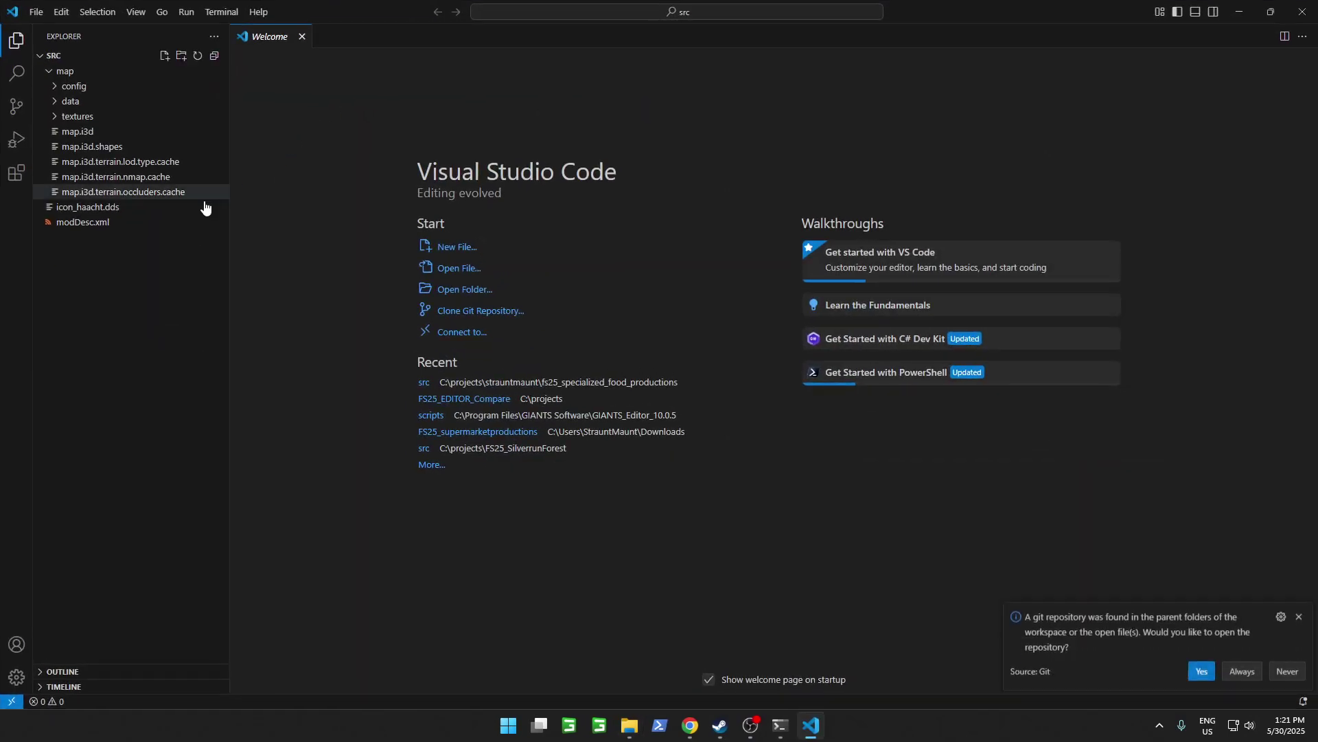
Open modDesc.xml and review the map entry, including its default placeables path map/config/placeables.xml.
left_click(109, 228)
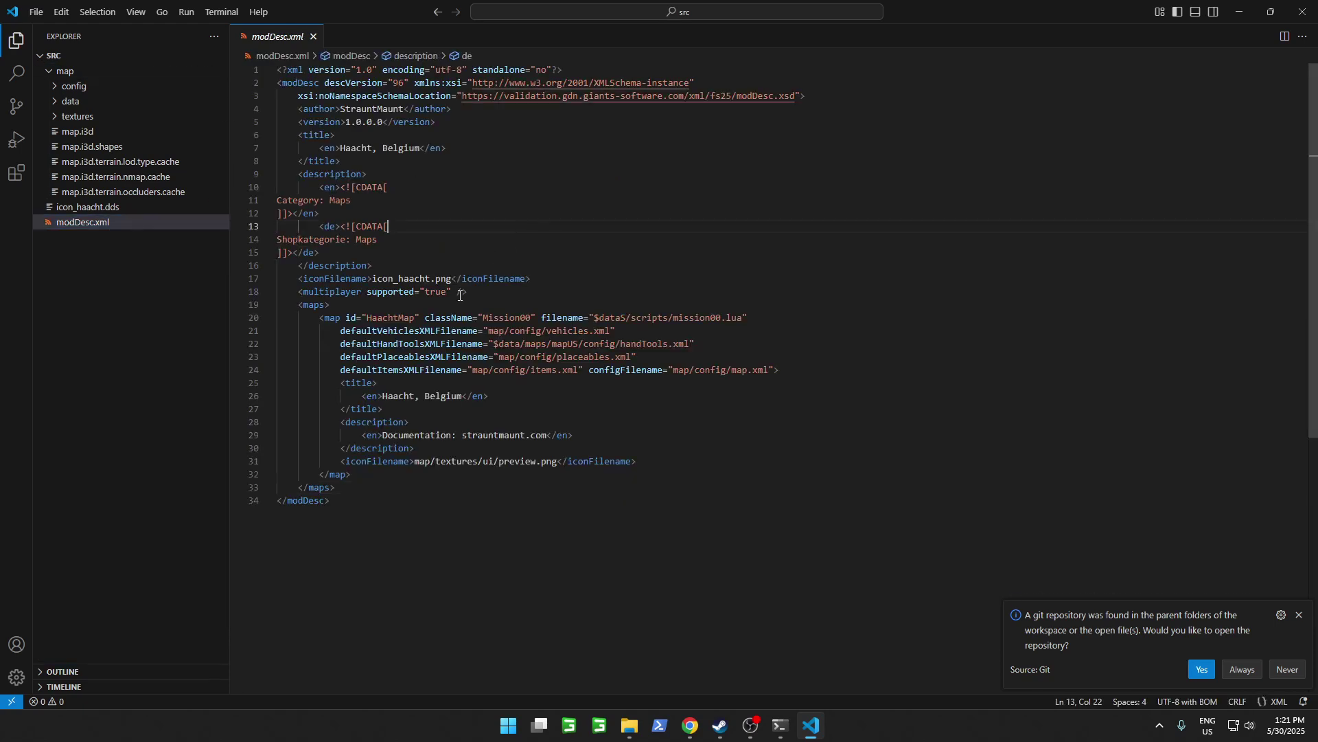
left_click_drag(383, 319, 695, 422)
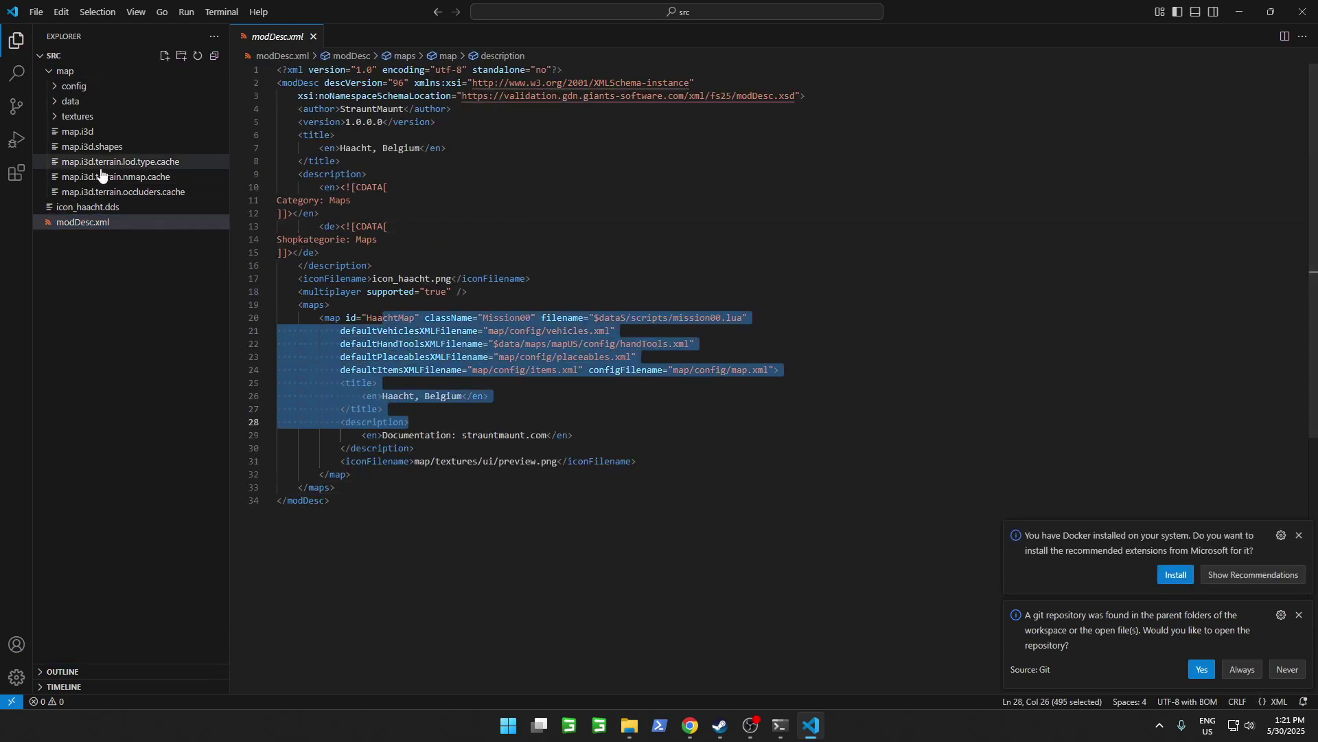
left_click(584, 407)
left_click_drag(499, 357, 610, 357)
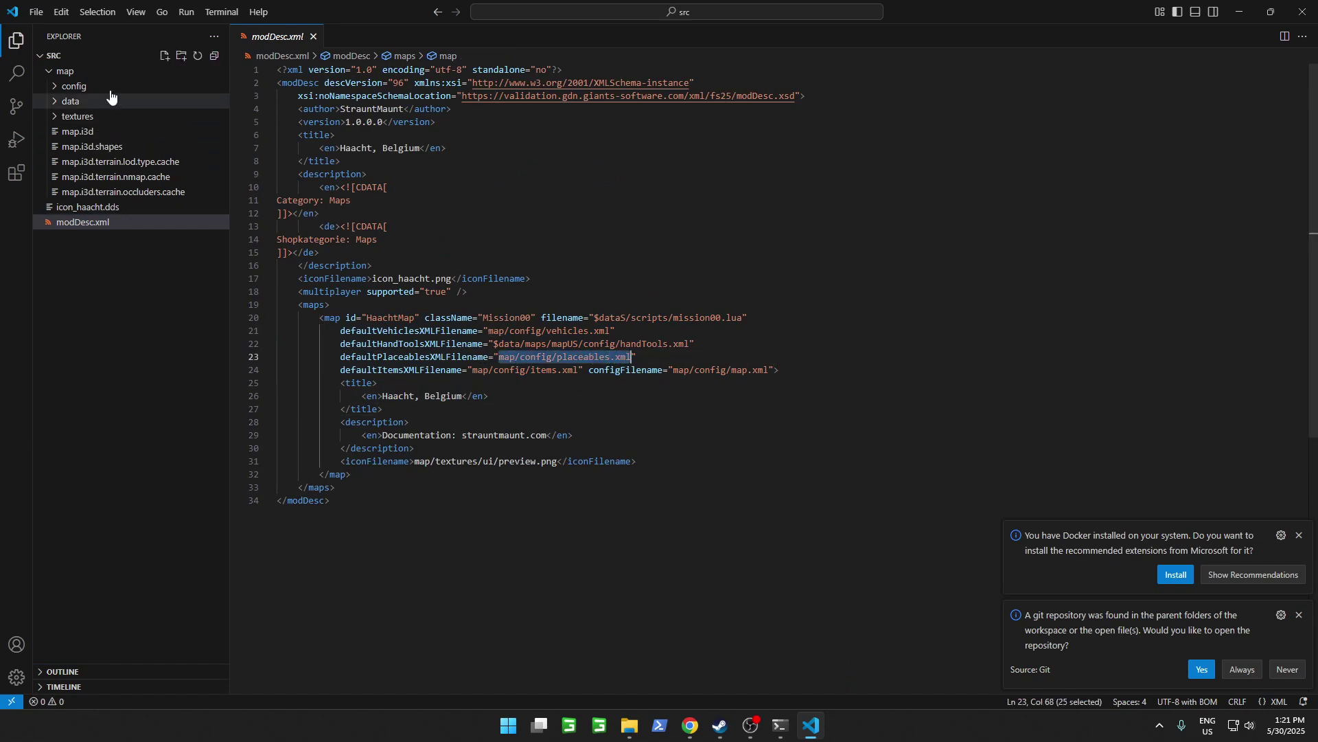
Open placeables.xml from the map's config folder, examine its contents and close the file.
left_click(75, 86)
left_click(105, 254)
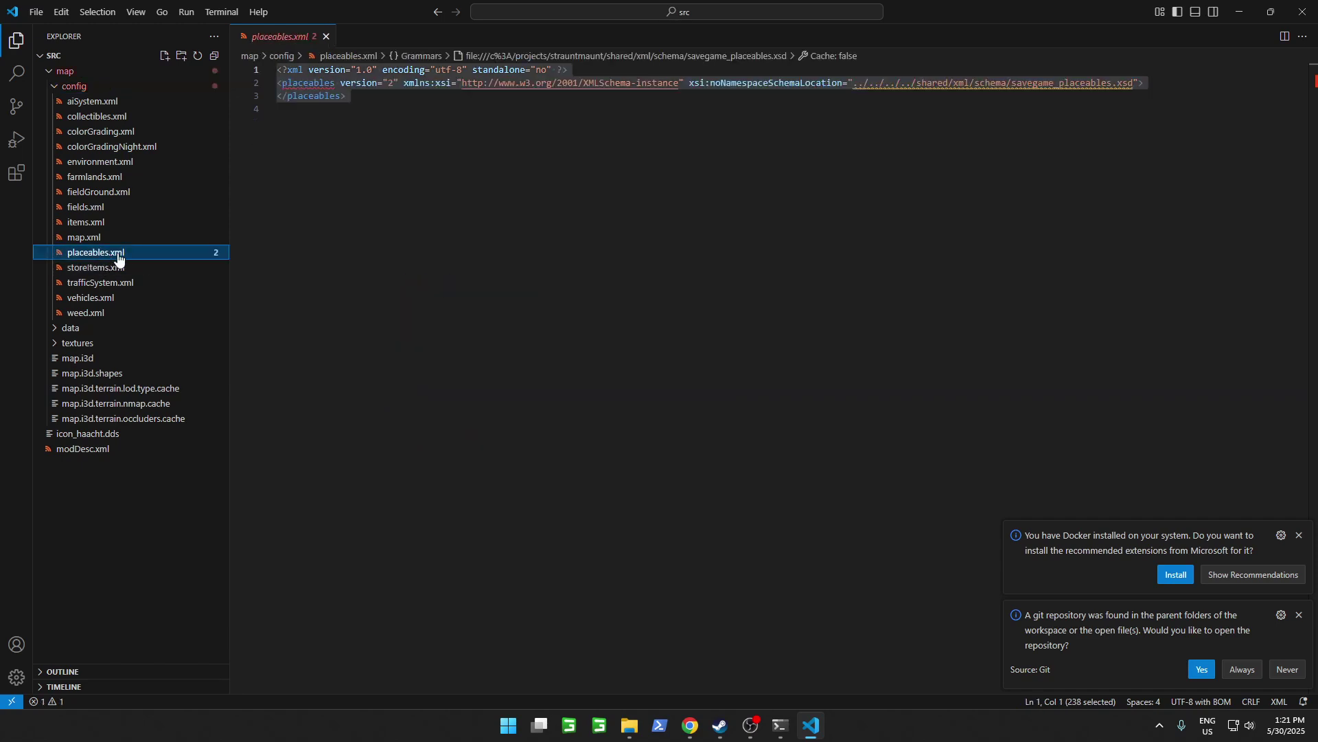
left_click(522, 187)
key("ctrl+a")
left_click(400, 209)
middle_click(288, 43)
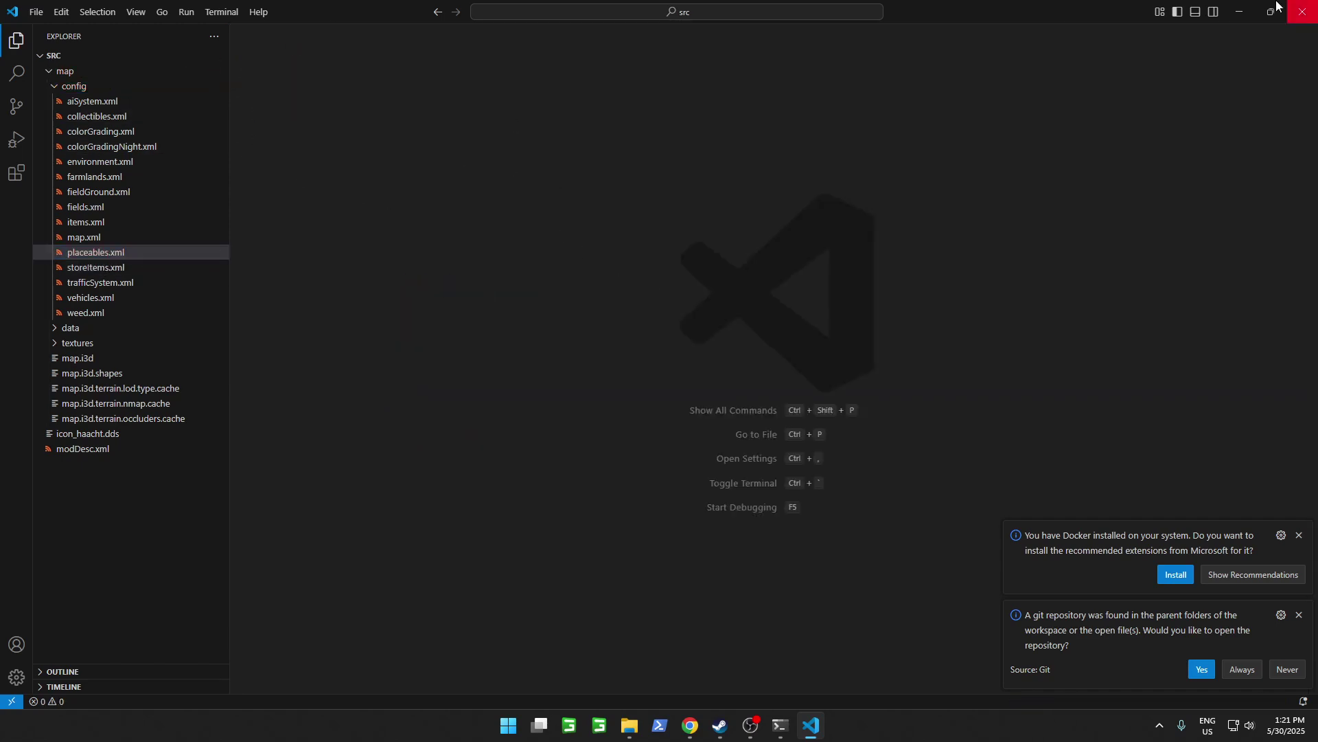
Open the src folder of fs25_specialized_food_productions in a second, maximized Visual Studio Code window.
left_click(1239, 11)
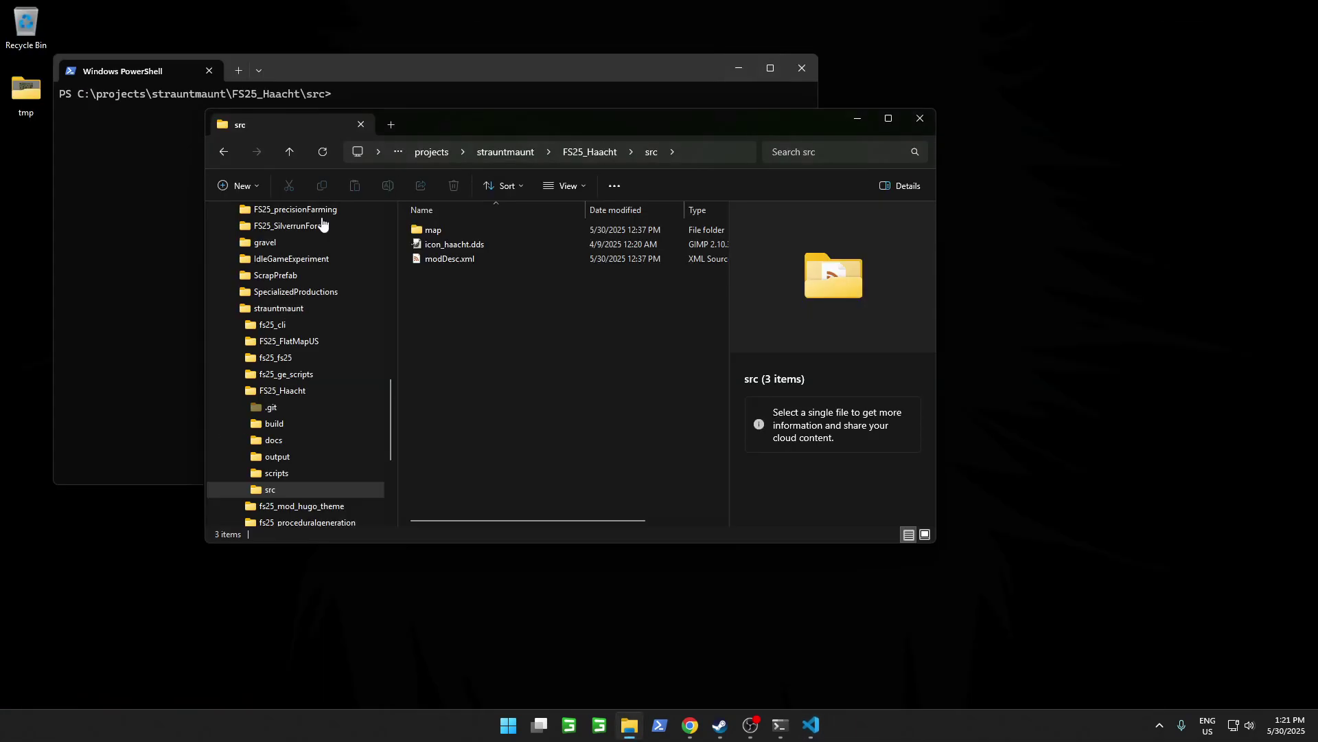
left_click(392, 126)
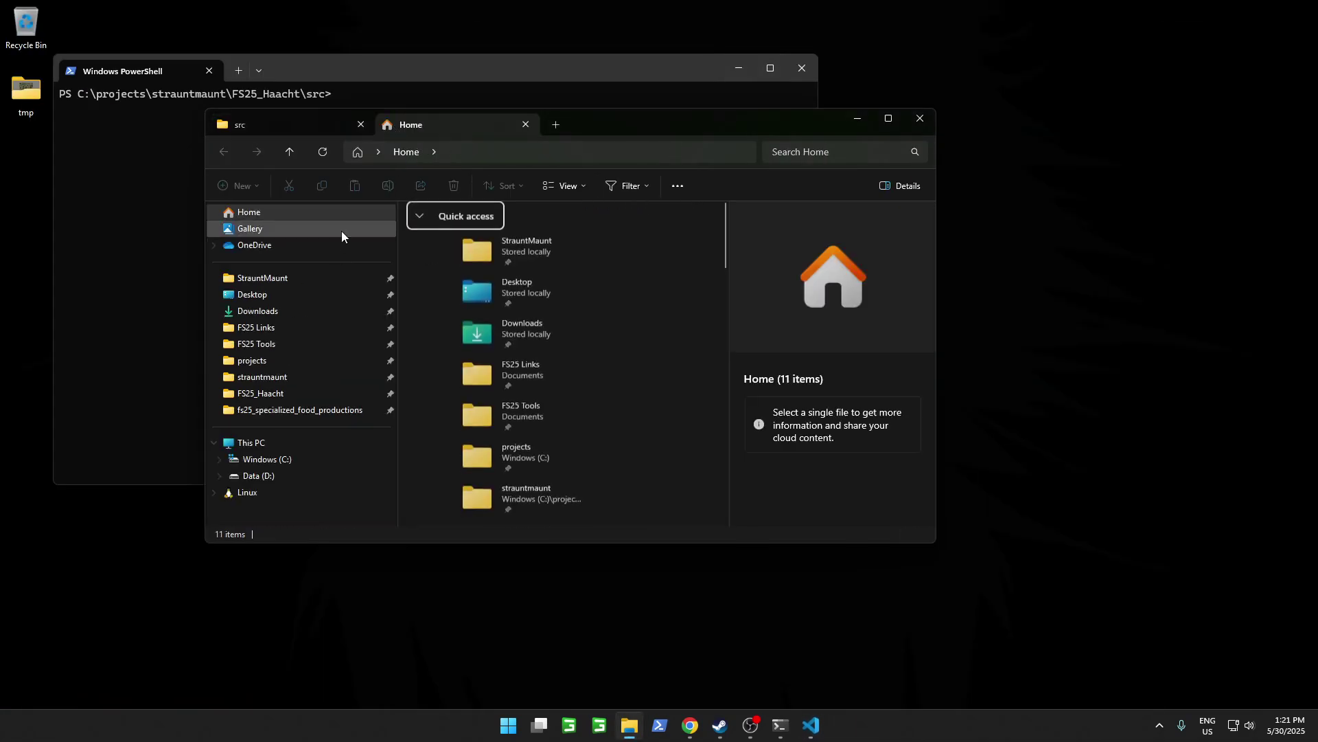
left_click(287, 411)
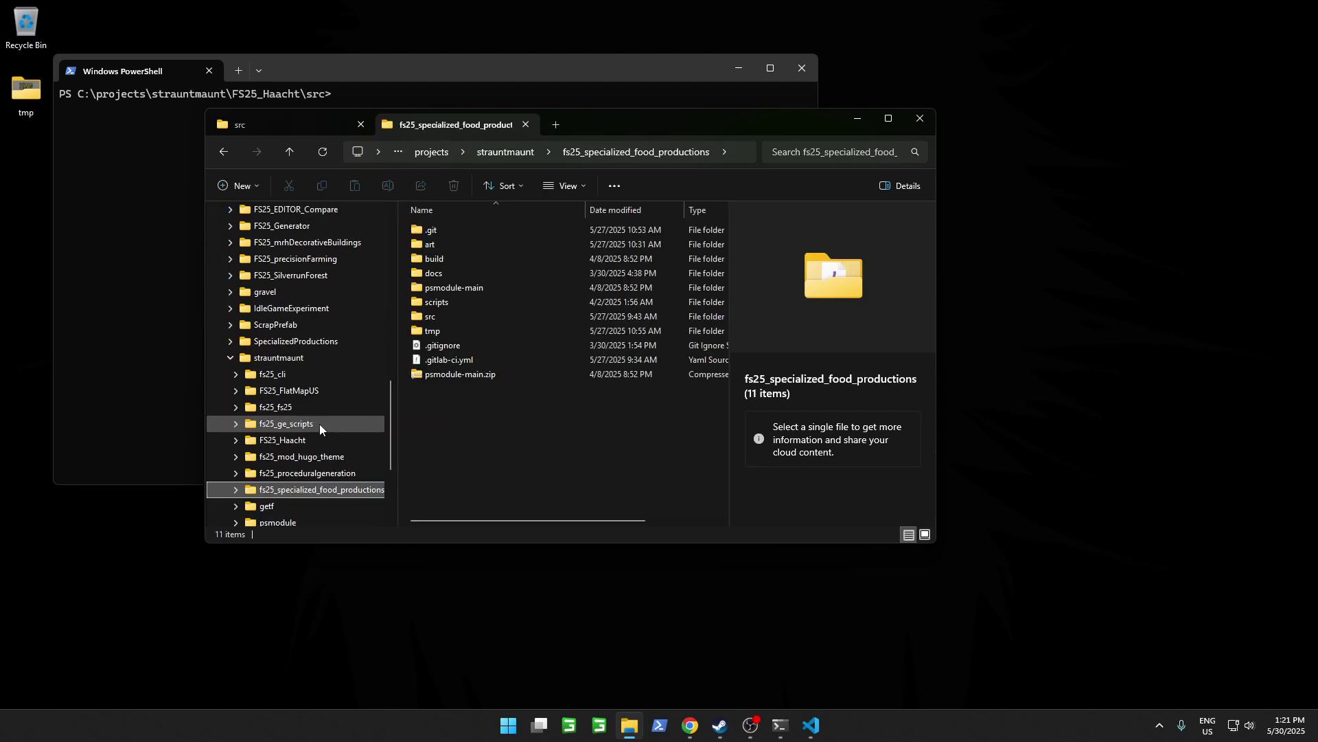
double_click(451, 317)
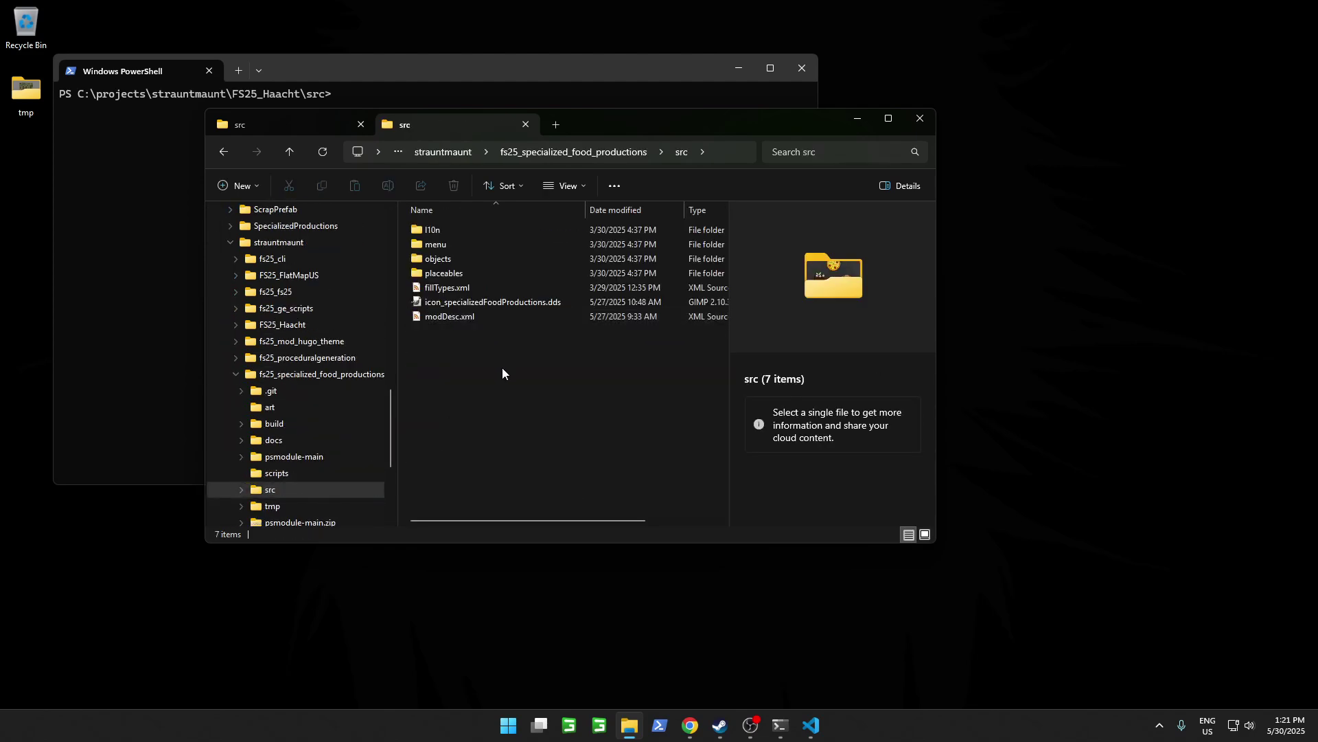
right_click(454, 378)
left_click(509, 533)
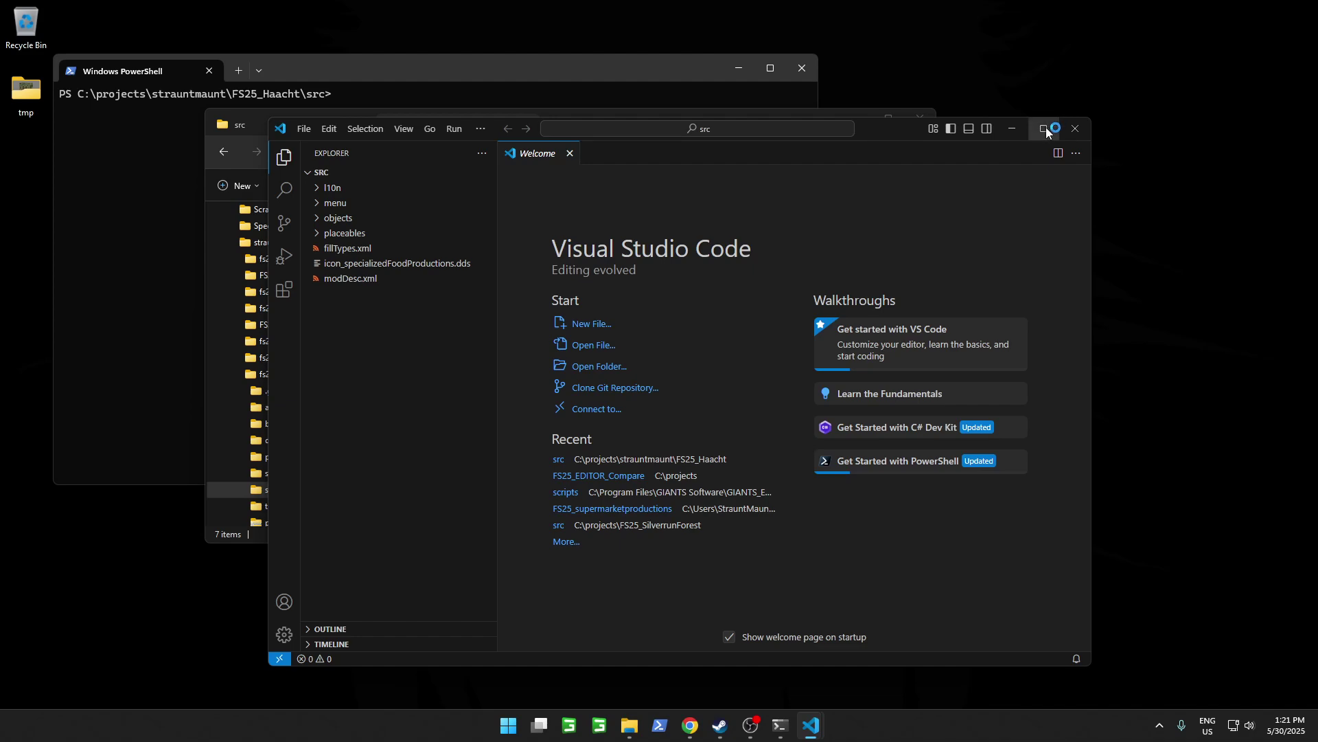
left_click(1044, 129)
Open the food productions modDesc.xml and examine its store items, fillTypes and l10n entries.
left_click(91, 164)
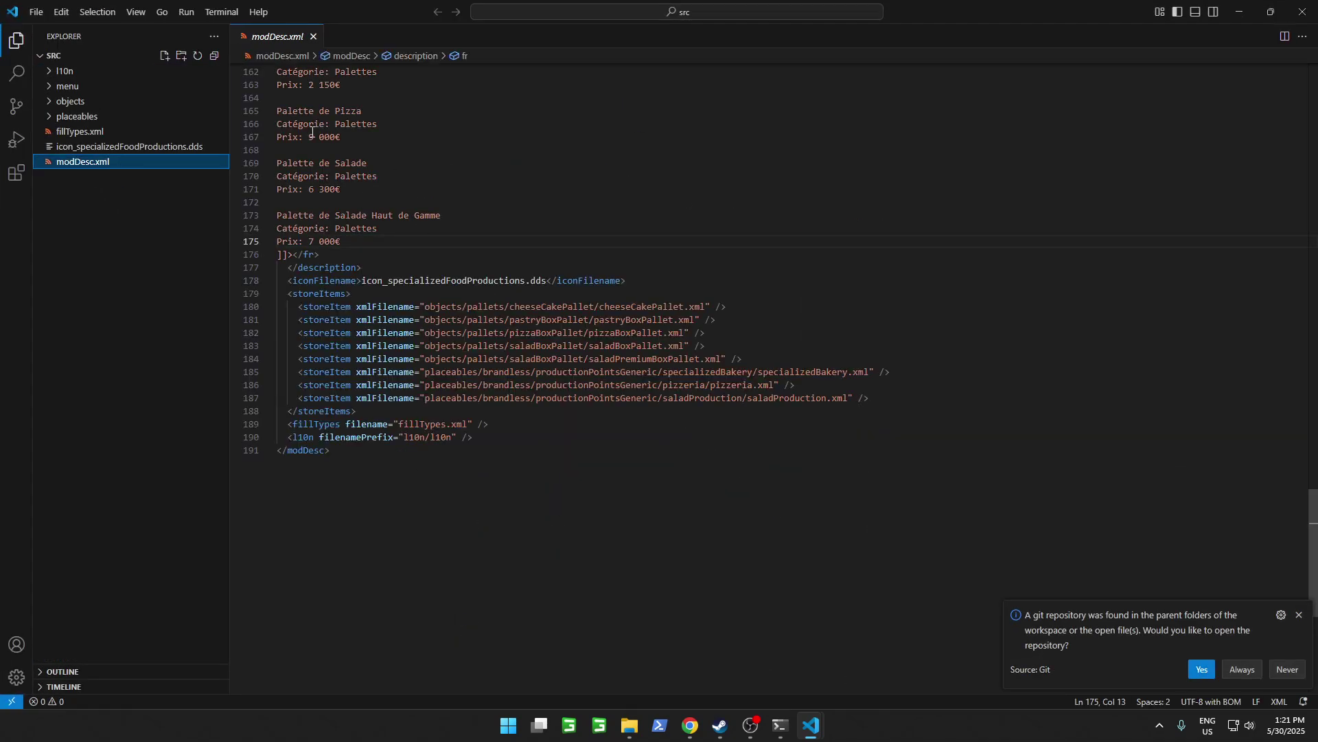
left_click(698, 371)
left_click_drag(756, 327, 421, 264)
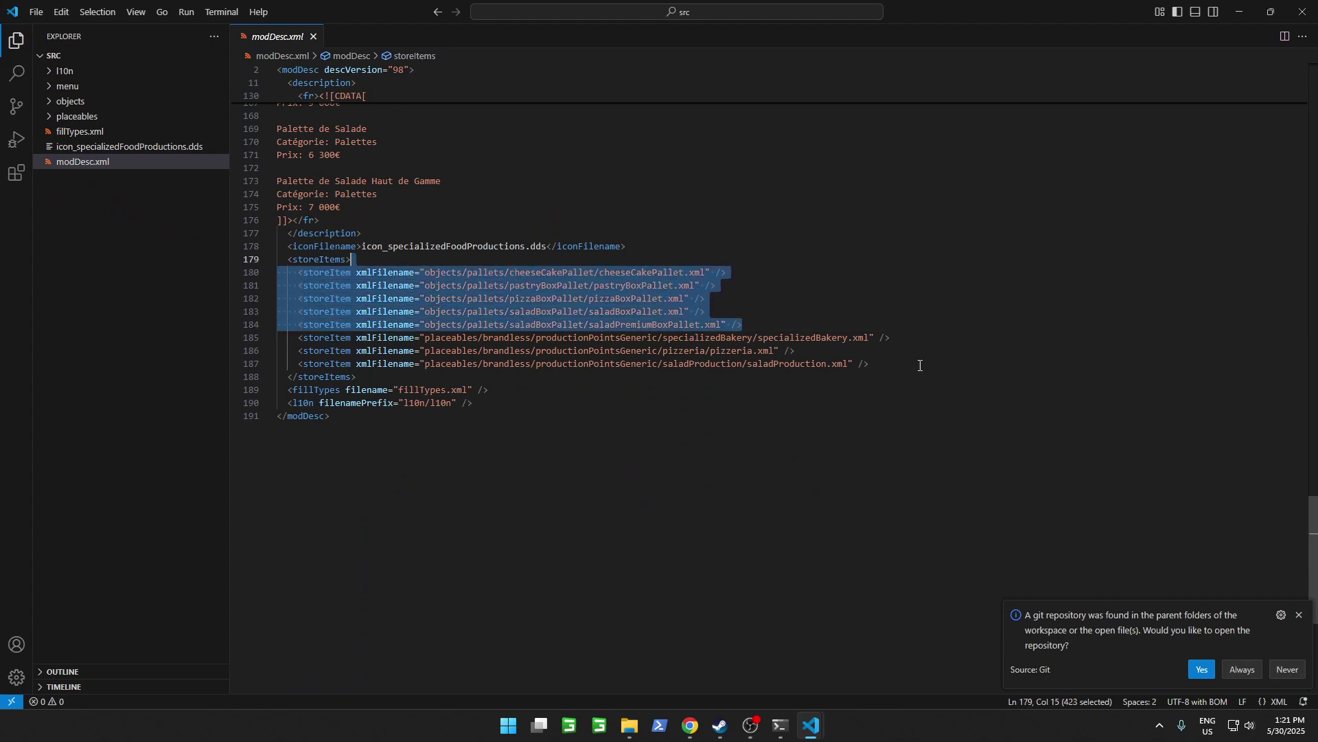
left_click_drag(922, 364, 487, 338)
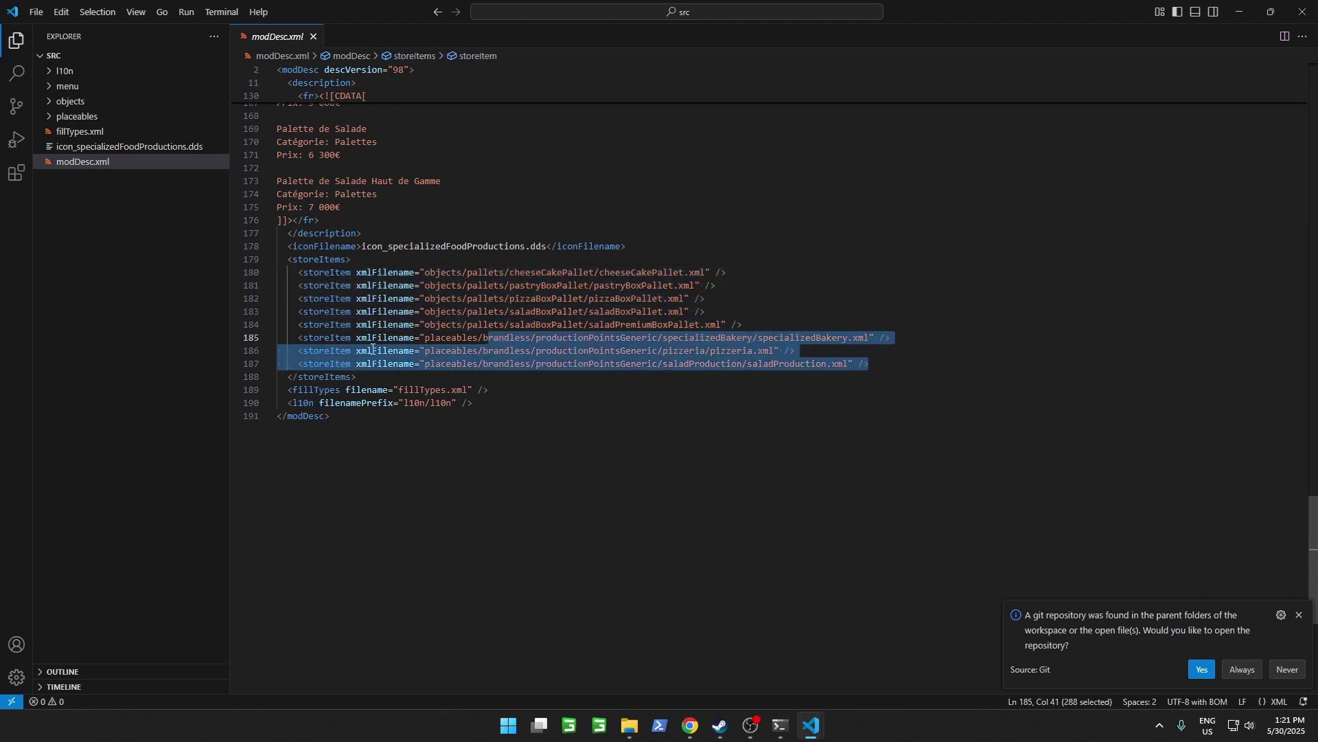
left_click_drag(375, 390, 469, 405)
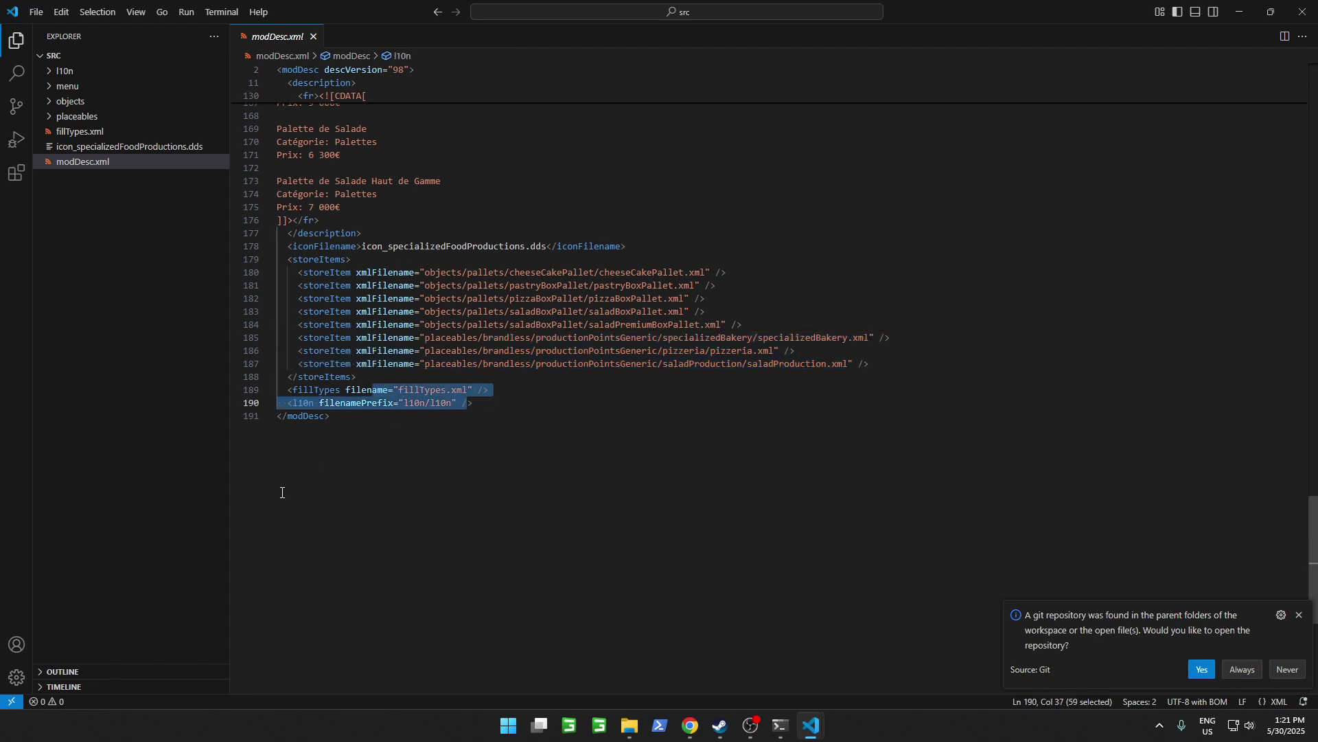
Look through the placeables, objects and menu folders of the food productions mod, collapsing each again.
left_click(84, 118)
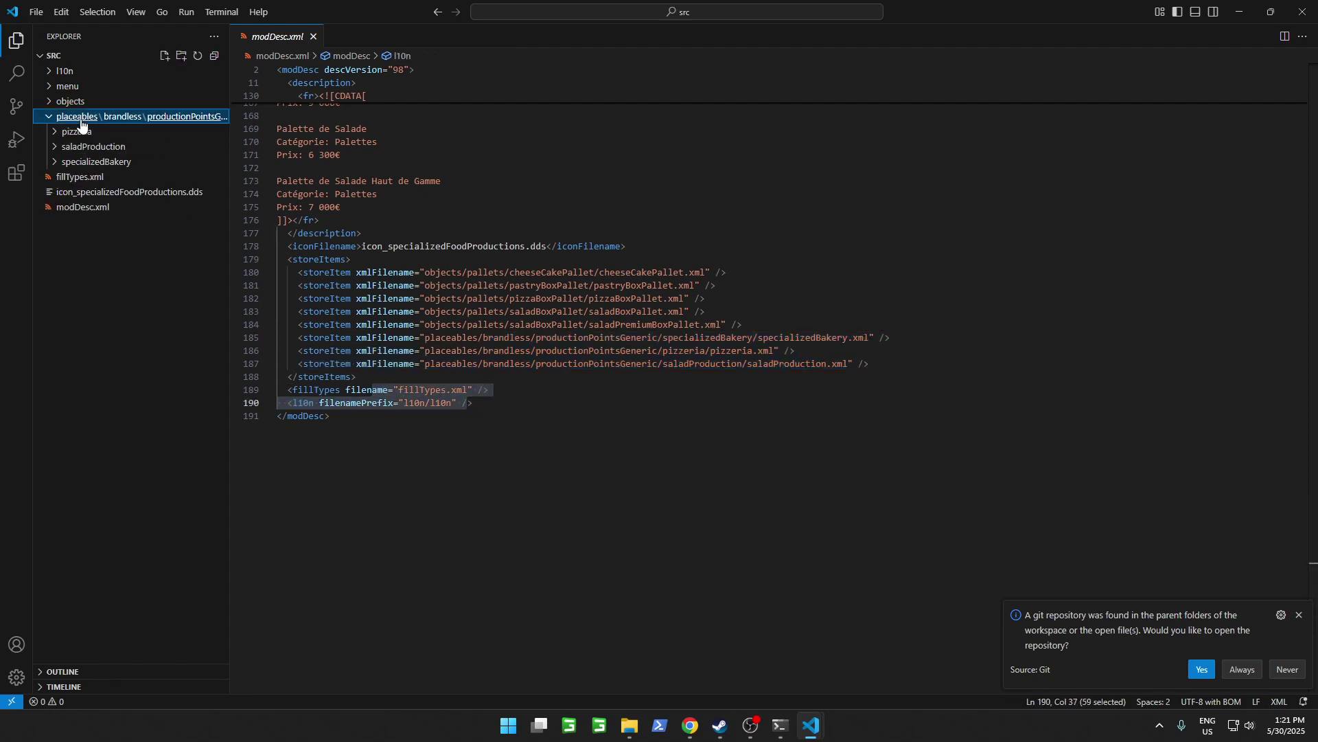
left_click(81, 117)
left_click(77, 102)
left_click(77, 101)
left_click(66, 87)
left_click(65, 88)
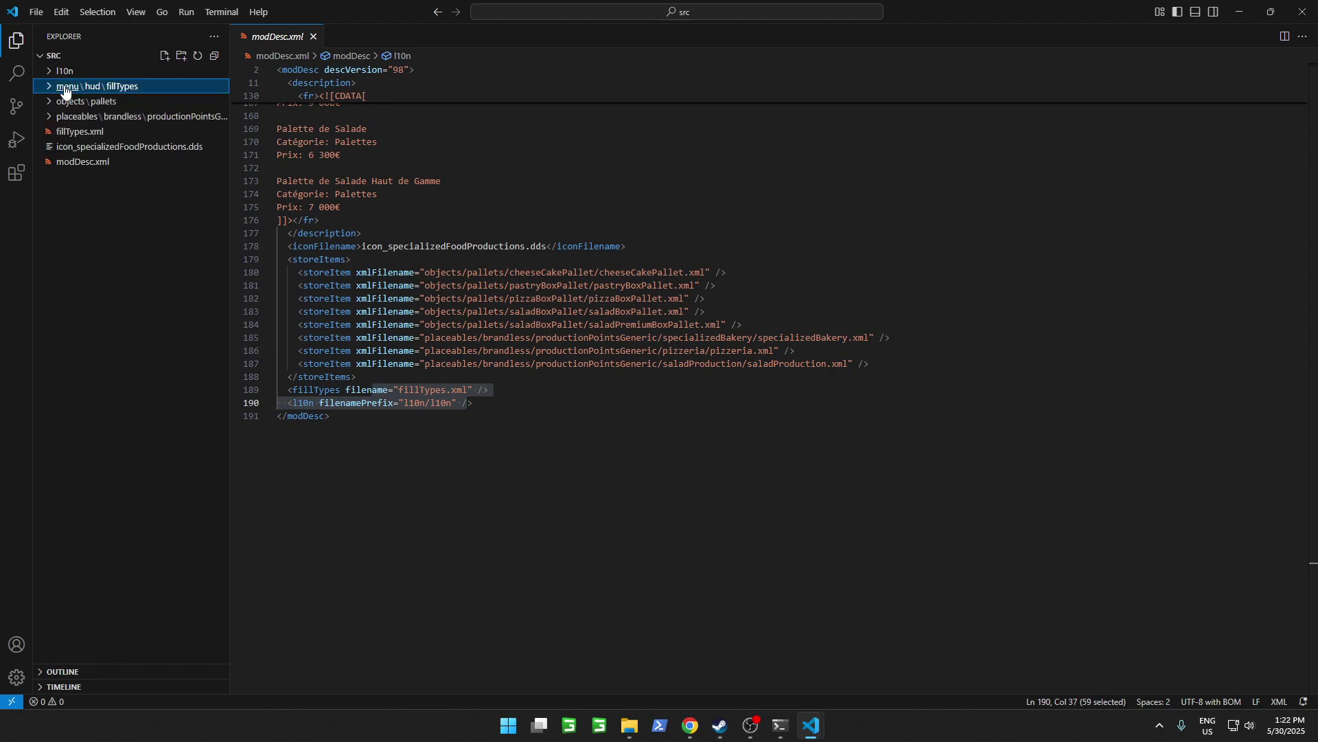
Copy the food productions modDesc.xml lines from the opening storeItems tag through the l10n entry.
left_click(558, 419)
left_click_drag(491, 405, 220, 251)
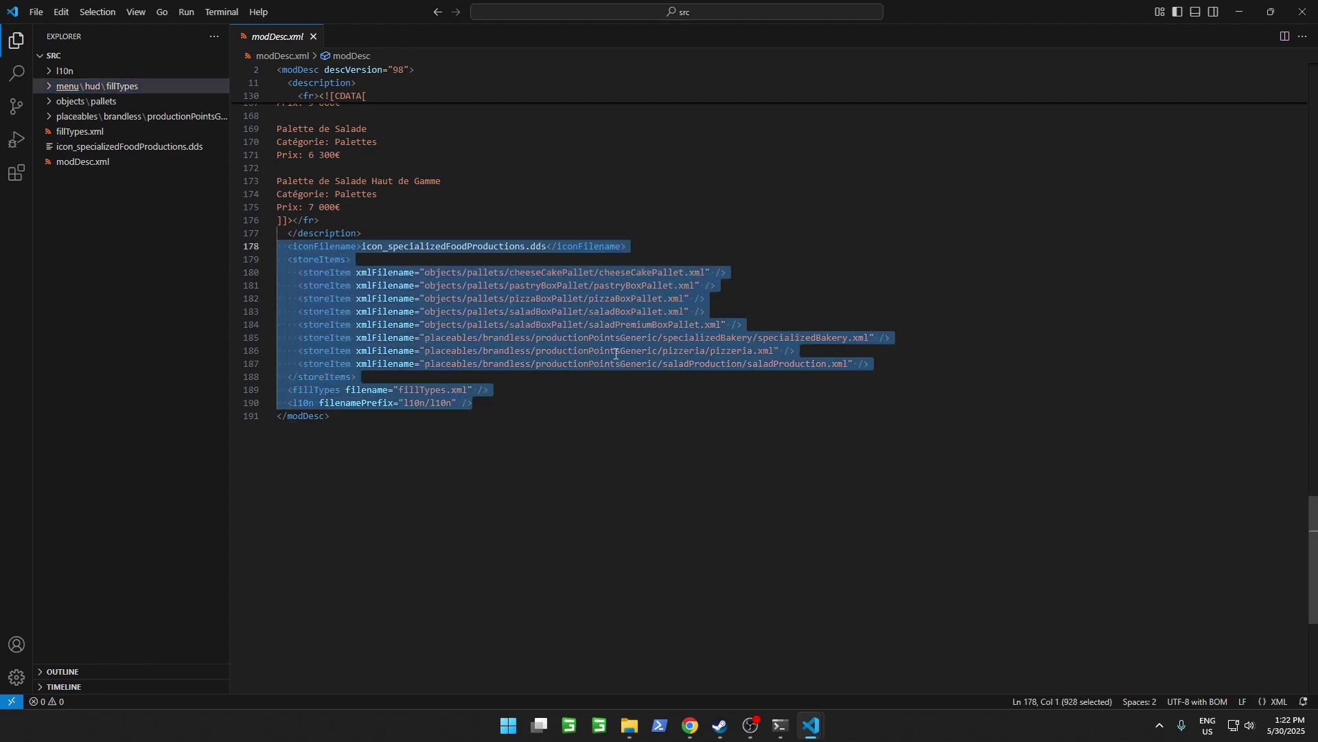
key("shift+Down")
key("ctrl+c")
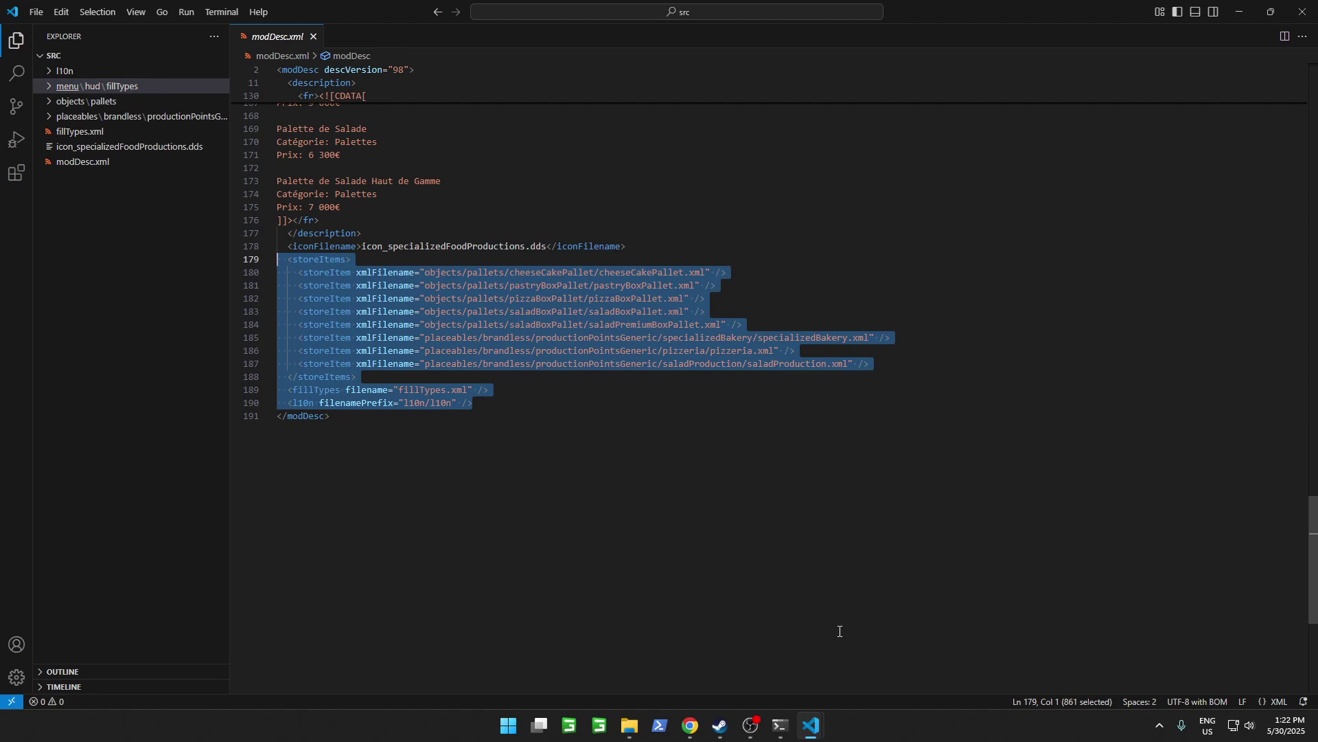
Paste the copied block below the closing maps tag in the FS25_Haacht modDesc.xml, after one blank line, and save the file.
mouse_move(811, 725)
left_click(732, 640)
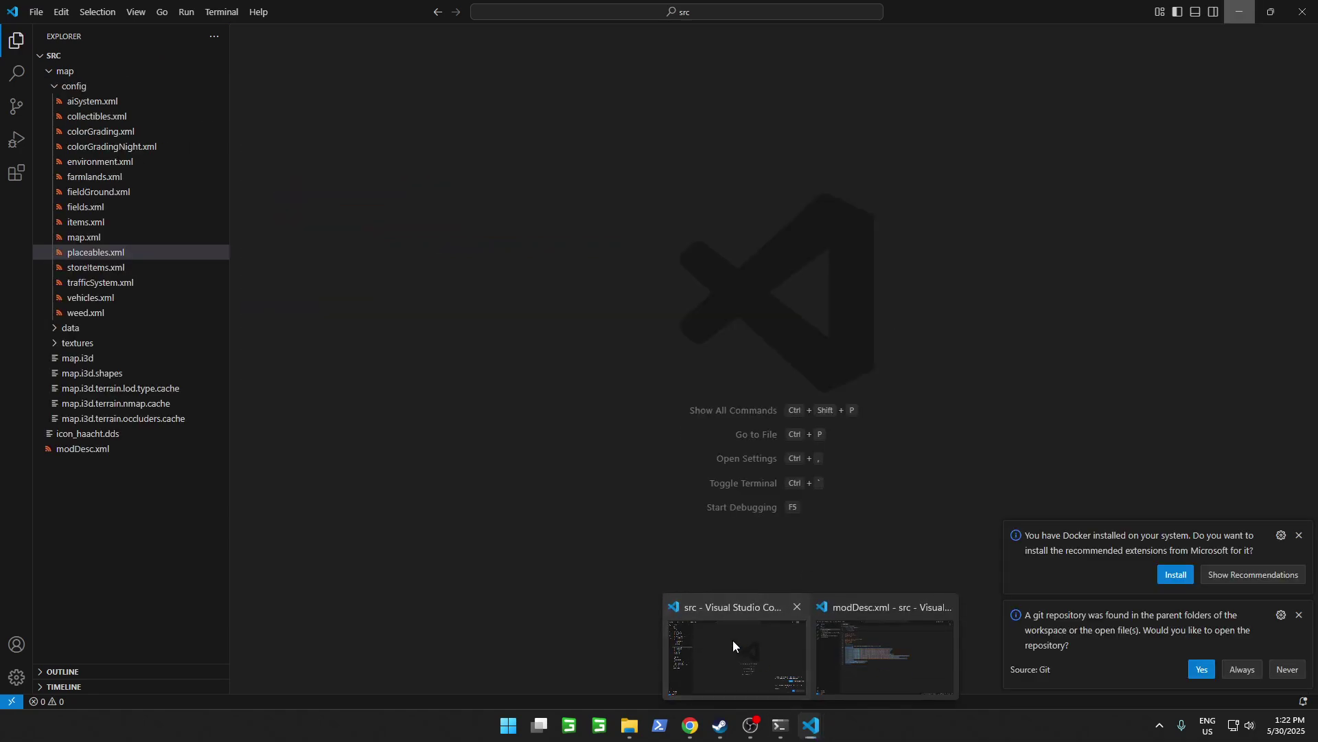
left_click(87, 450)
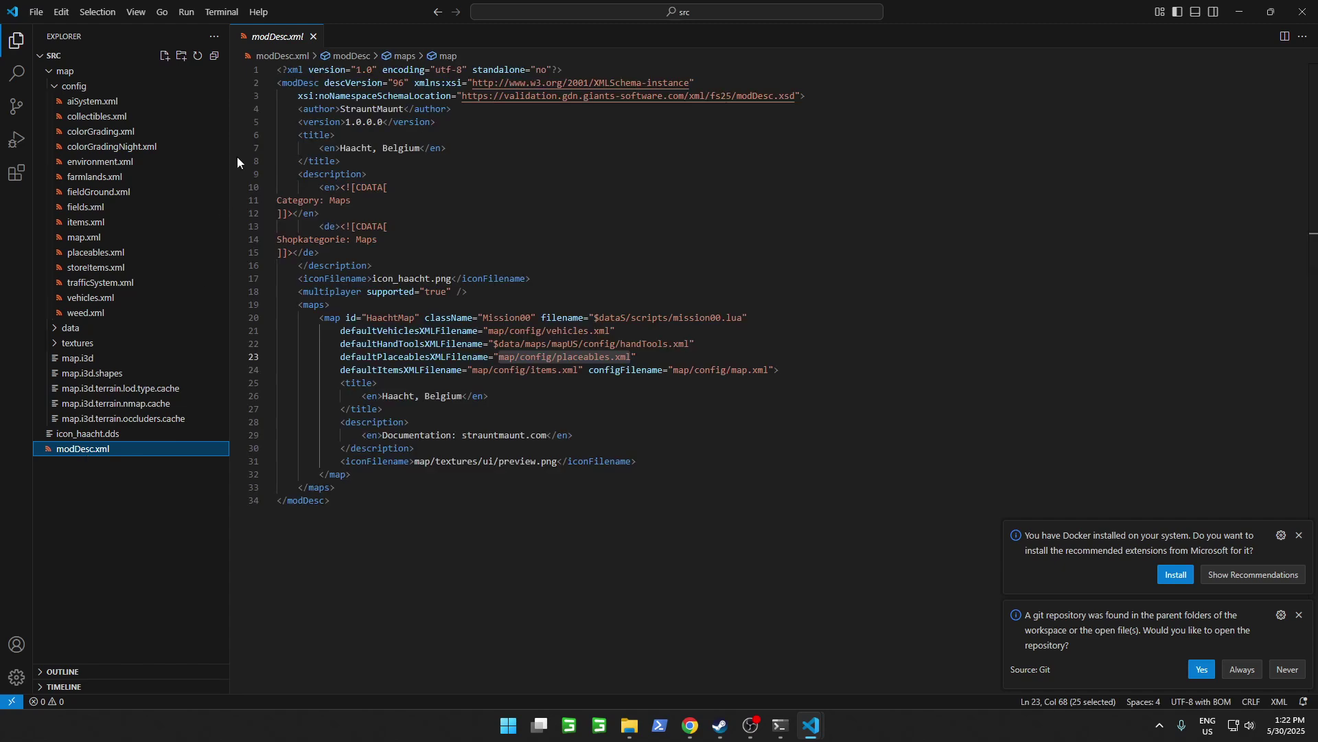
left_click(367, 488)
key("Return")
key("Return")
key("shift+Home")
key("ctrl+v")
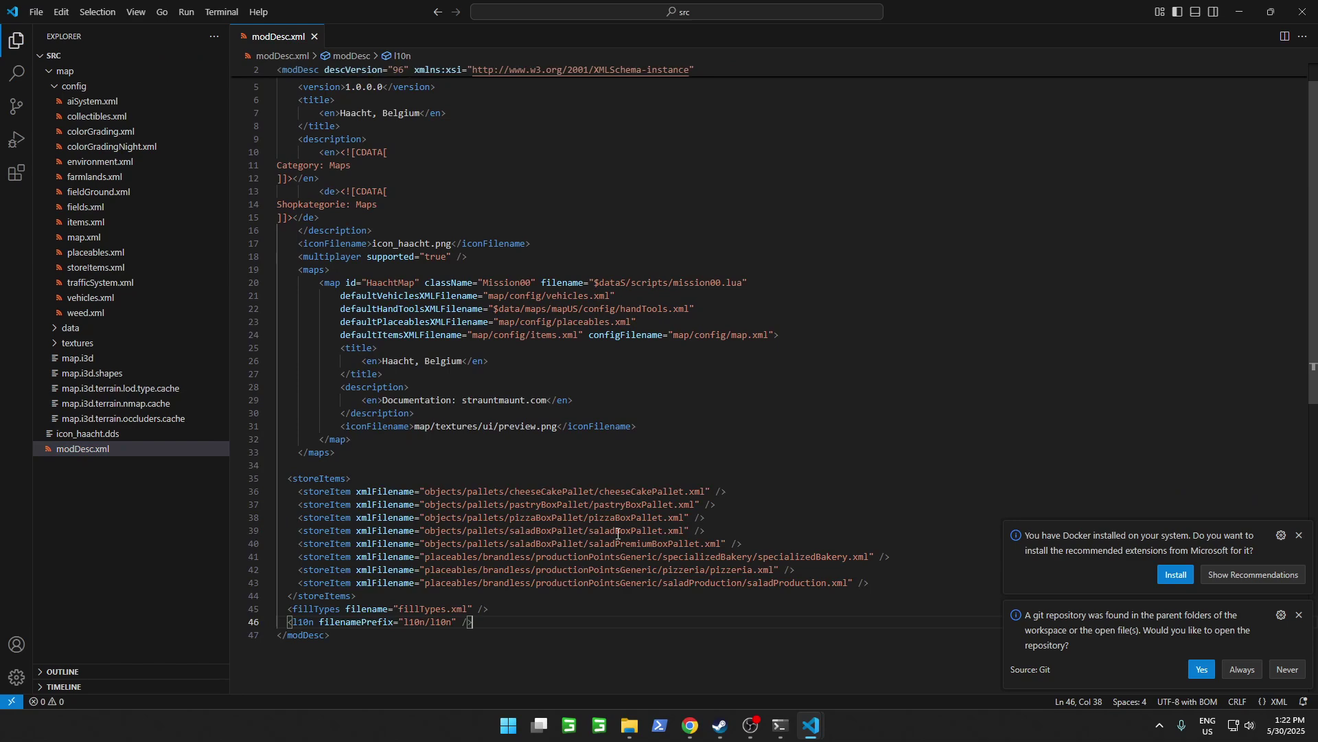
Copy the l10n, menu, objects and placeables folders and fillTypes.xml from the food productions src folder.
mouse_move(625, 729)
left_click(622, 669)
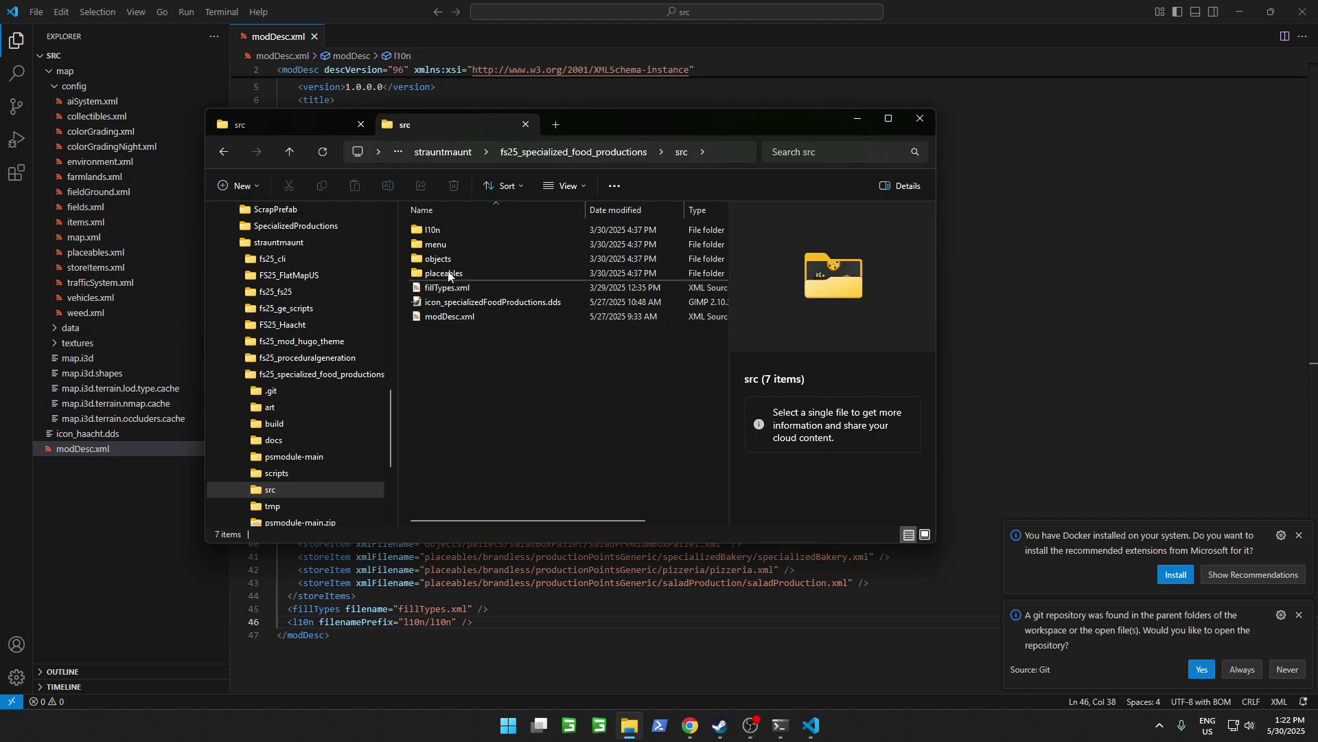
left_click(439, 232)
left_click(468, 288, "shift")
right_click(437, 283)
left_click(498, 296)
Paste the copied folders and fillTypes.xml into the FS25_Haacht src folder.
left_click(299, 119)
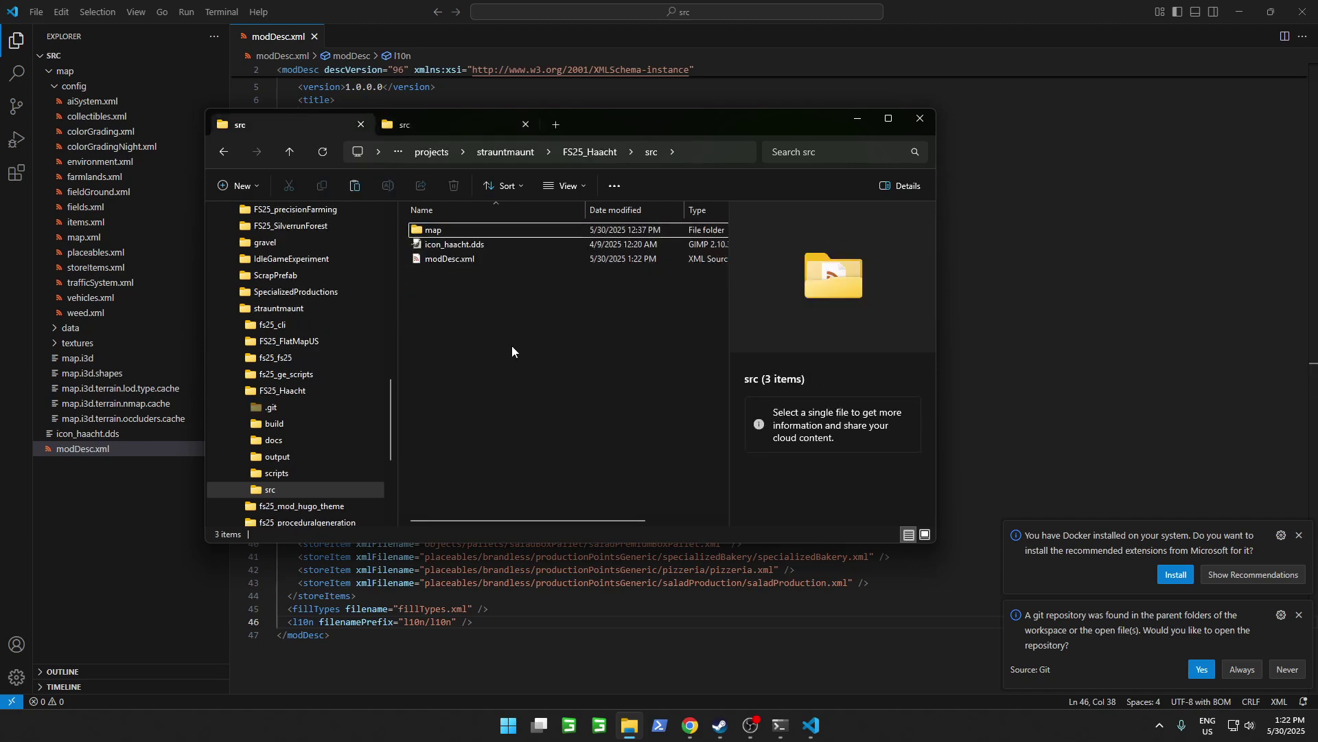
right_click(478, 311)
left_click(485, 319)
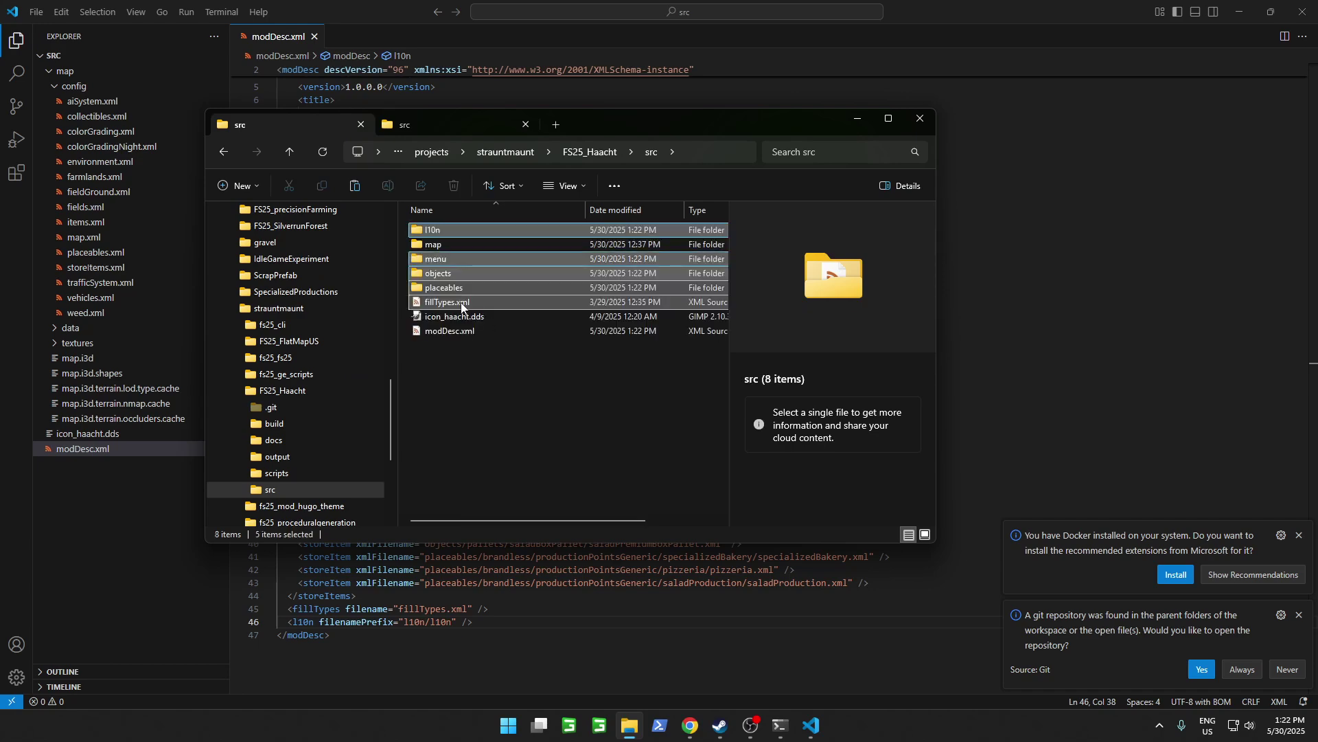
left_click(489, 370)
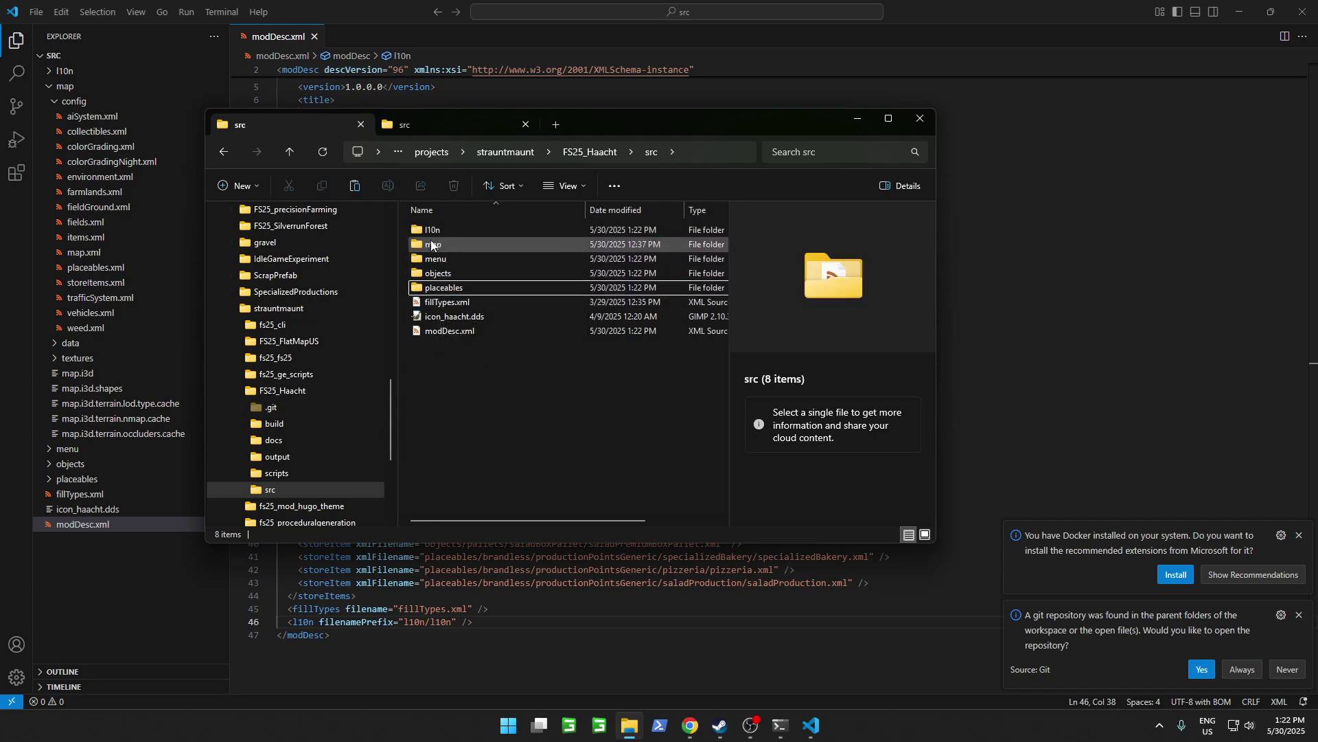
Open map.i3d from the FS25_Haacht src/map folder in GIANTS Editor.
left_click(311, 571)
left_click_drag(768, 570, 708, 531)
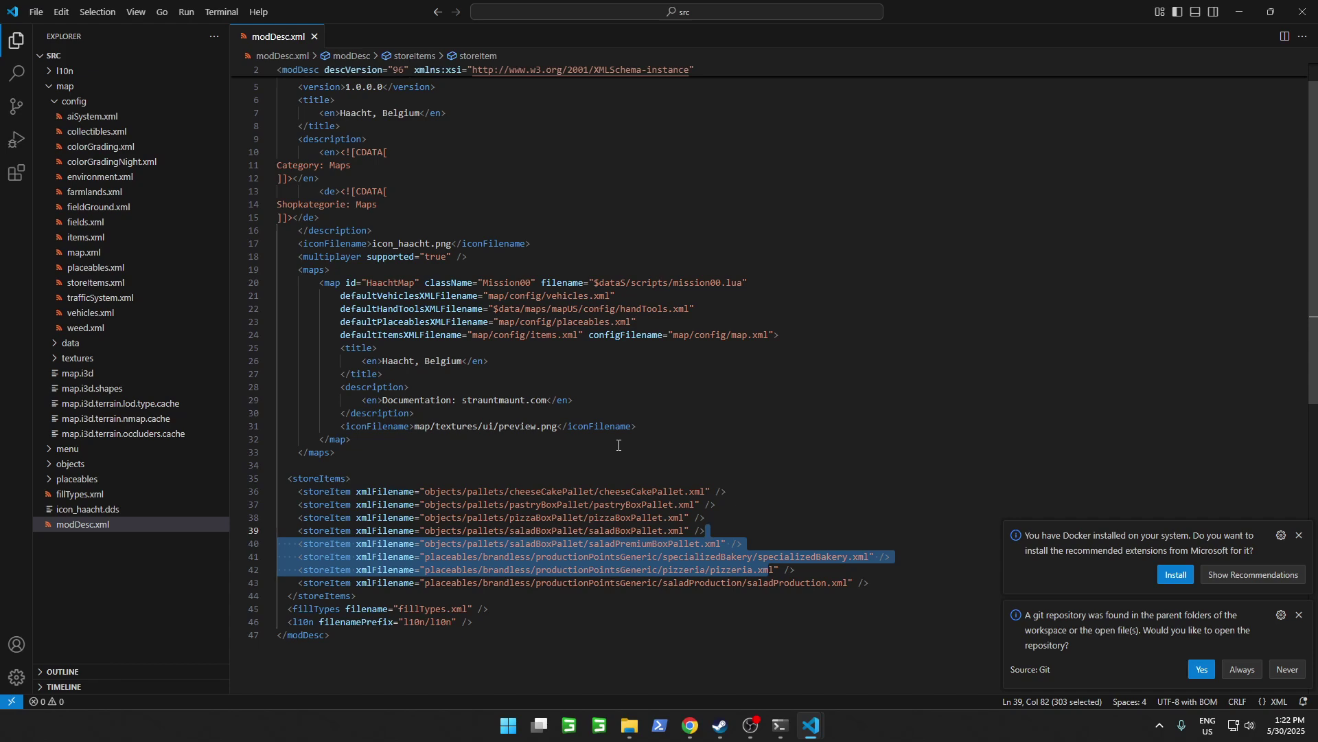
key("alt+Tab")
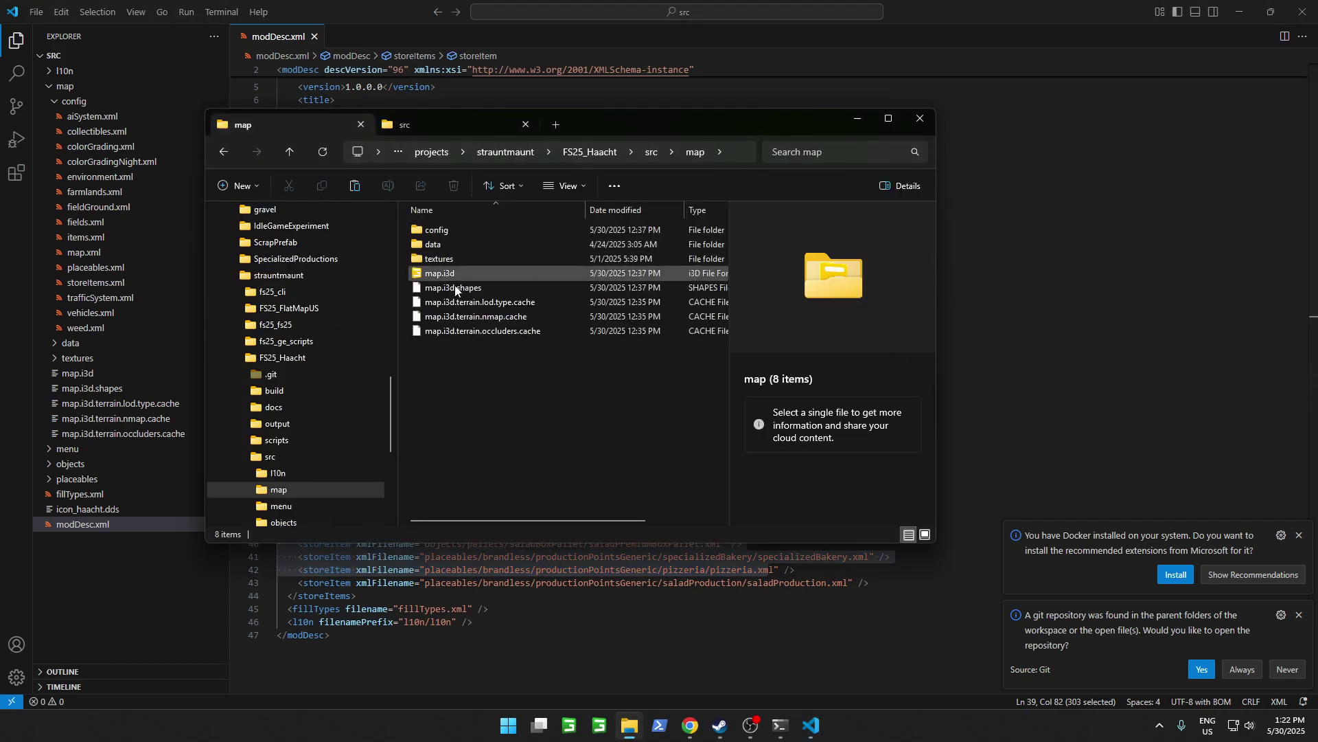
left_click(443, 275)
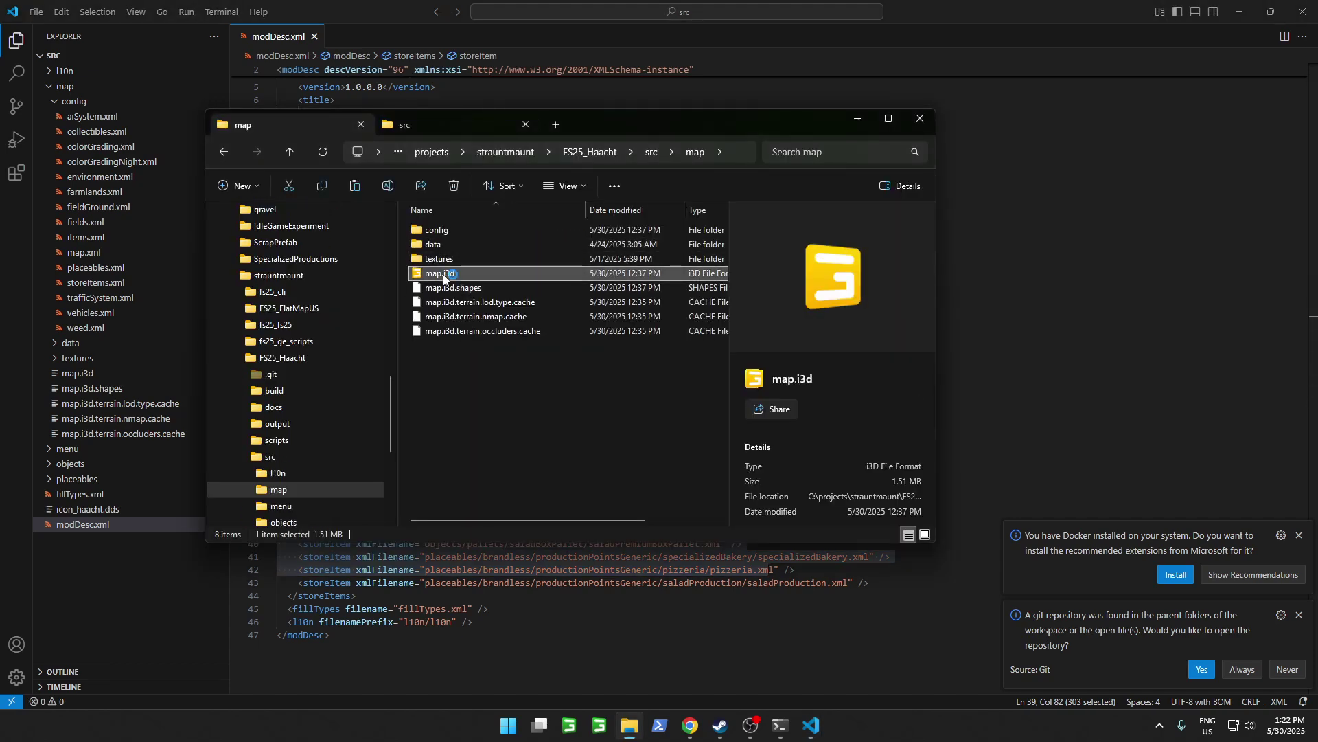
double_click(443, 276)
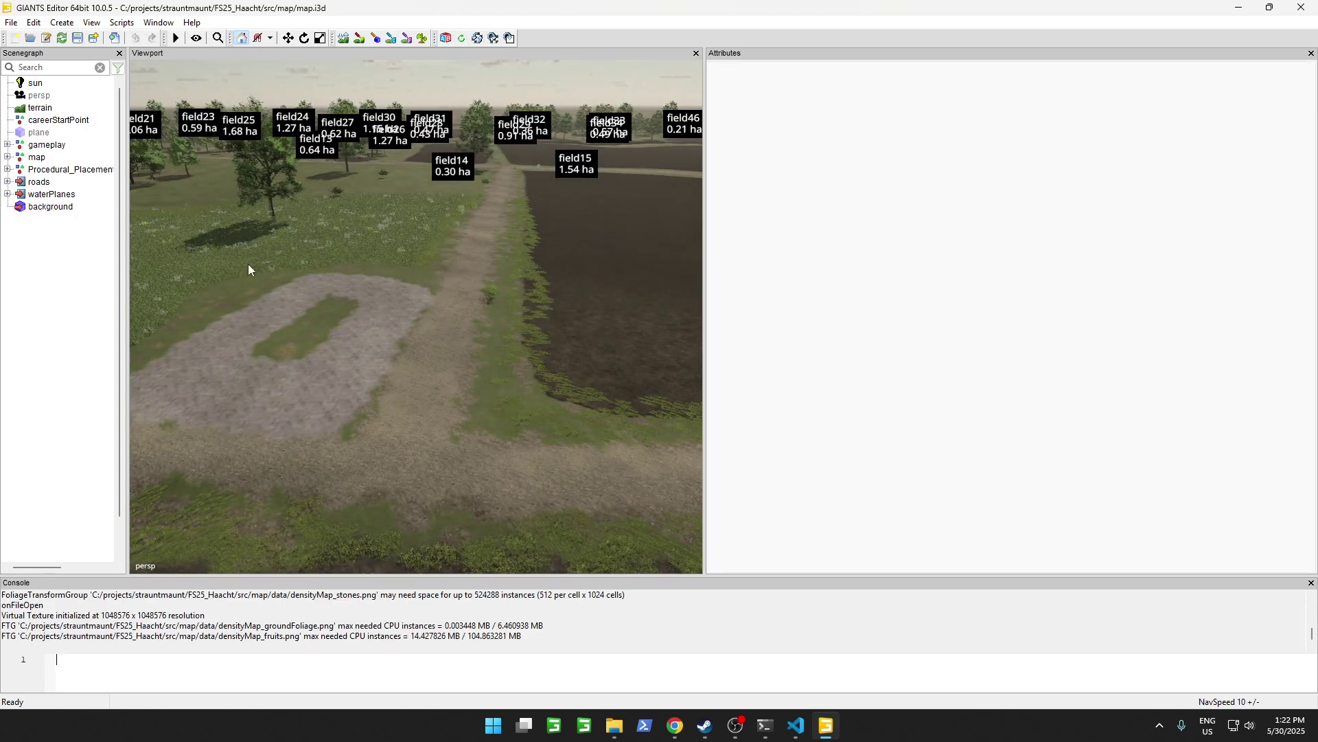
Open the Placeable Toolkit from the shared map scripts and move its window over the viewport.
left_click(121, 22)
mouse_move(157, 38)
mouse_move(296, 53)
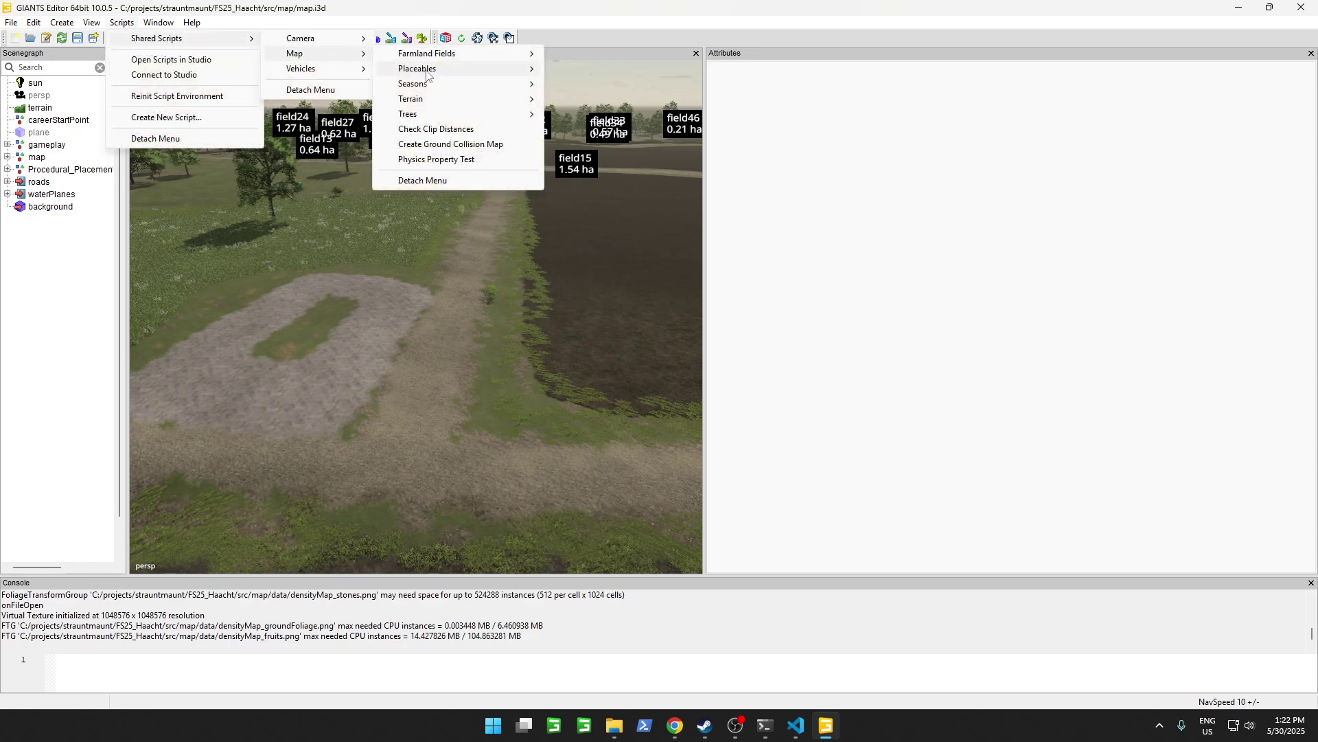
mouse_move(429, 69)
left_click(604, 72)
left_click_drag(170, 76, 318, 76)
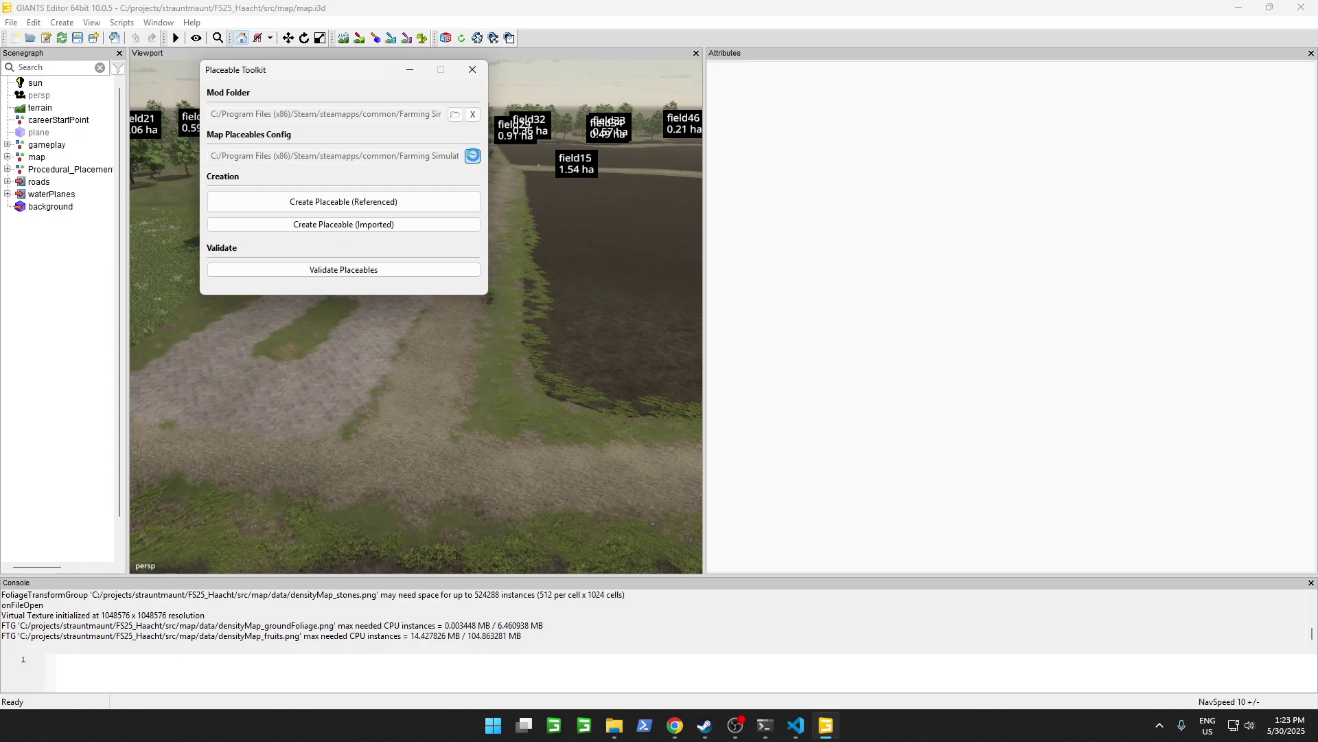
Set the toolkit's map placeables config to placeables.xml from the FS25_Haacht src/map/config folder.
left_click(473, 157)
scroll(285, 228, "up", 10)
left_click(260, 353)
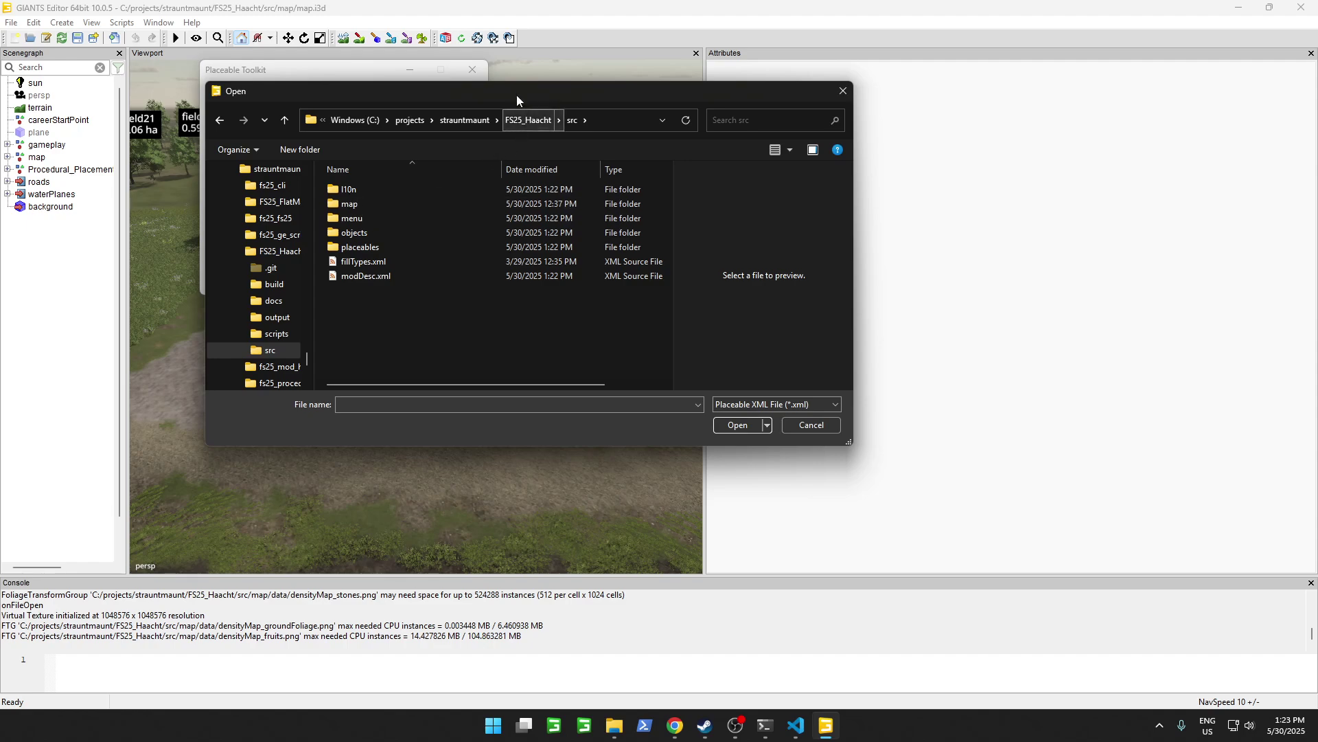
left_click_drag(516, 93, 576, 245)
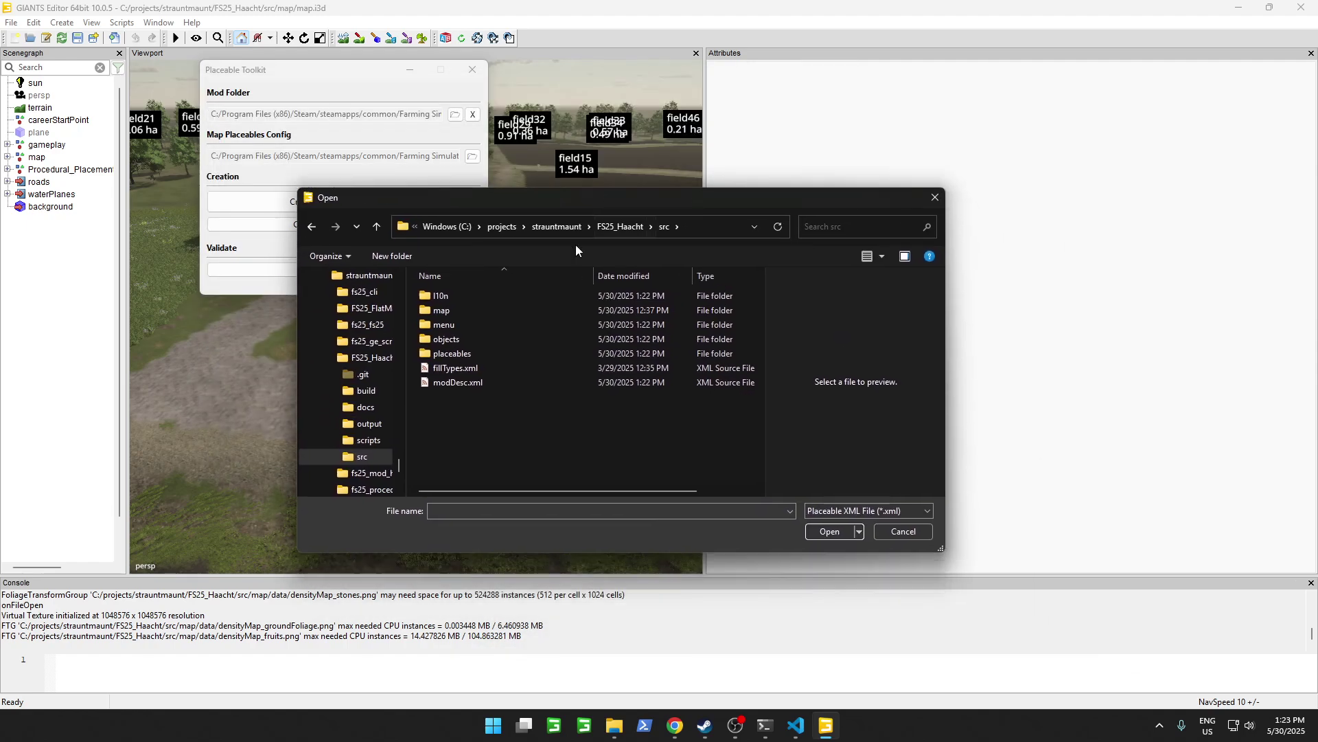
double_click(465, 309)
double_click(459, 295)
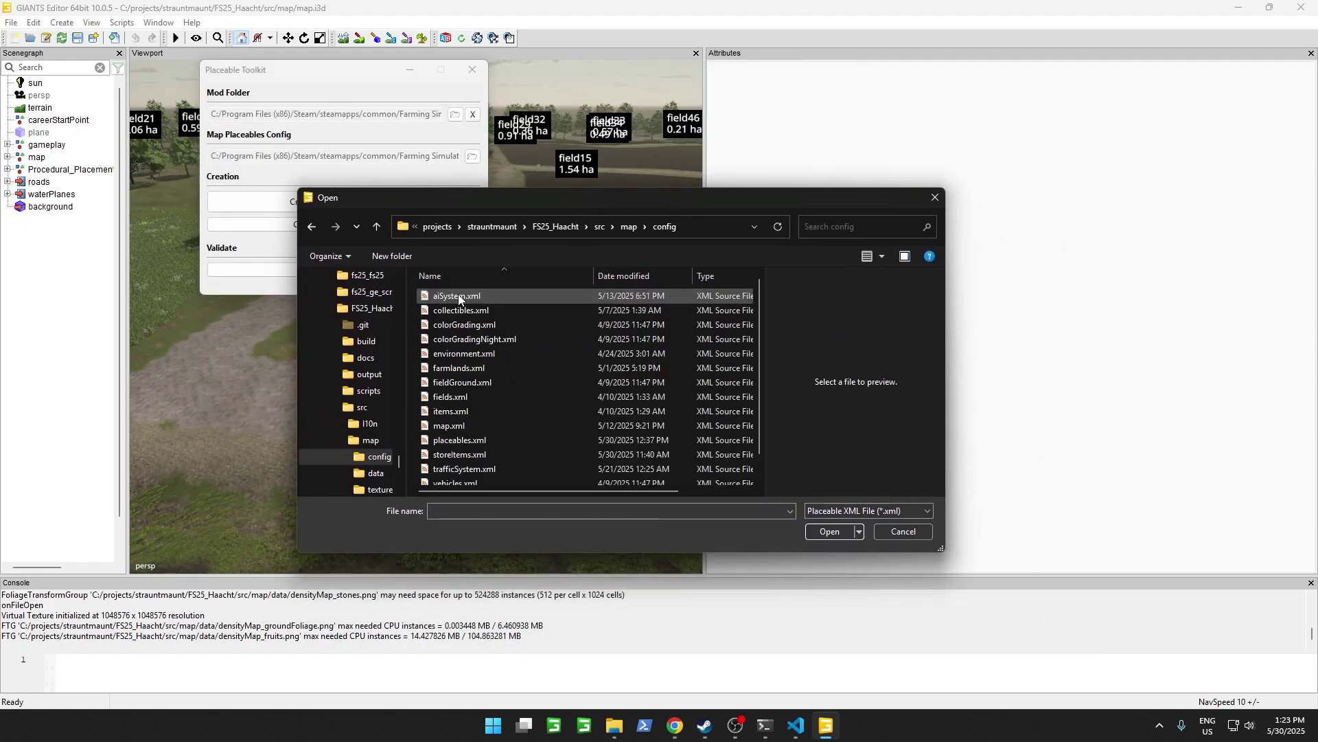
double_click(460, 439)
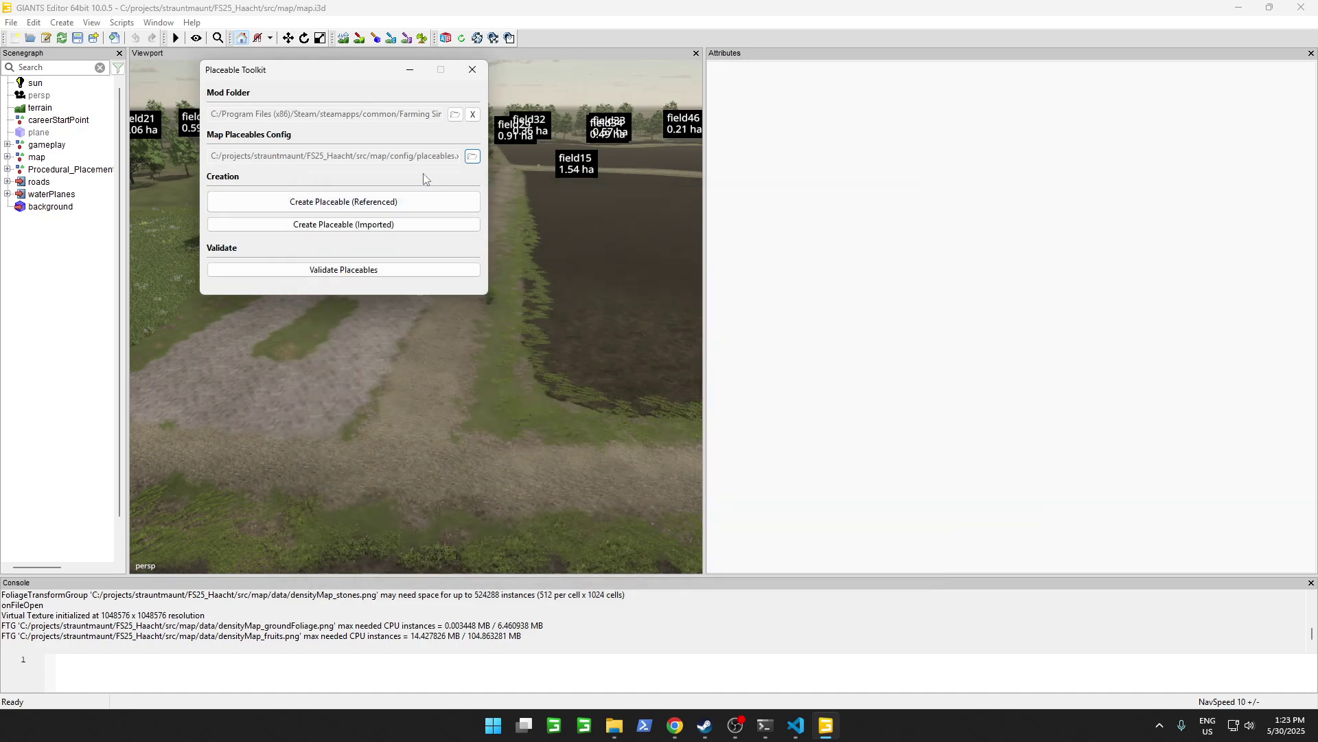
Set the toolkit's mod folder to FS25_Haacht/src and validate the placeables.
left_click(455, 114)
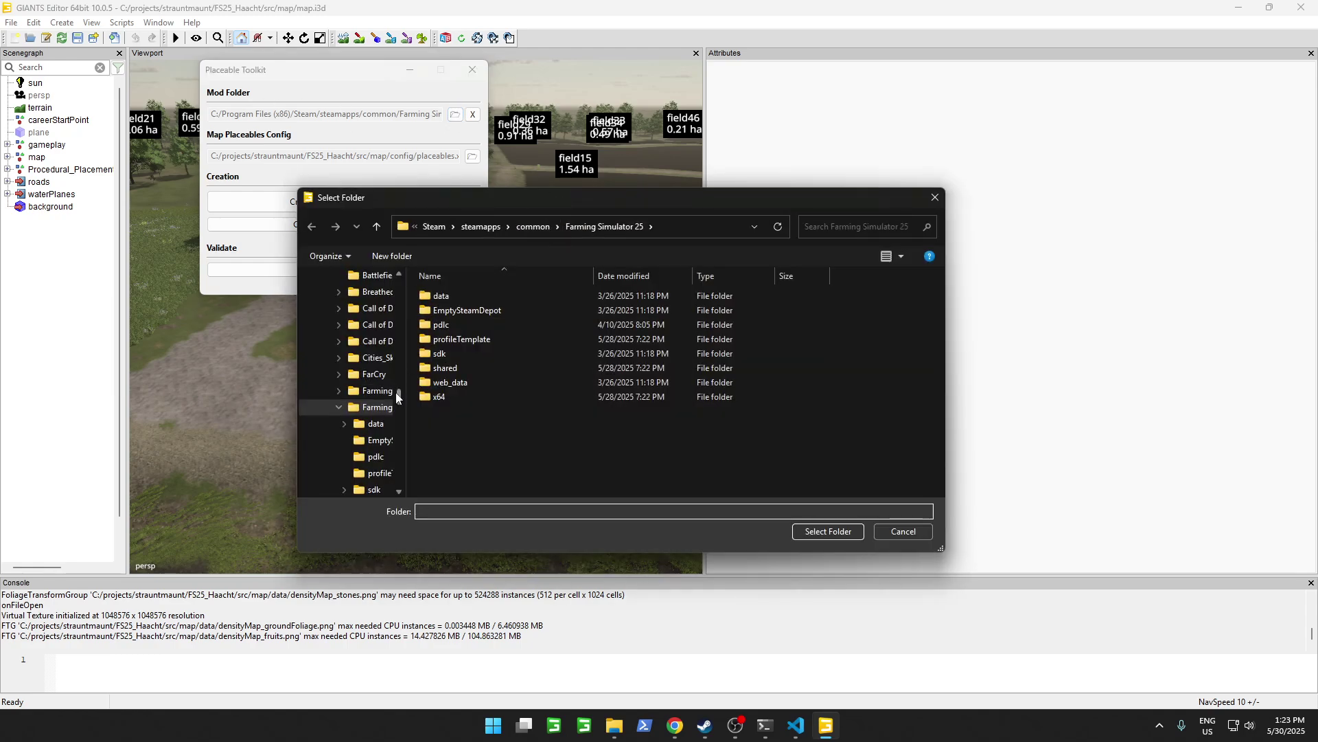
scroll(385, 350, "up", 10)
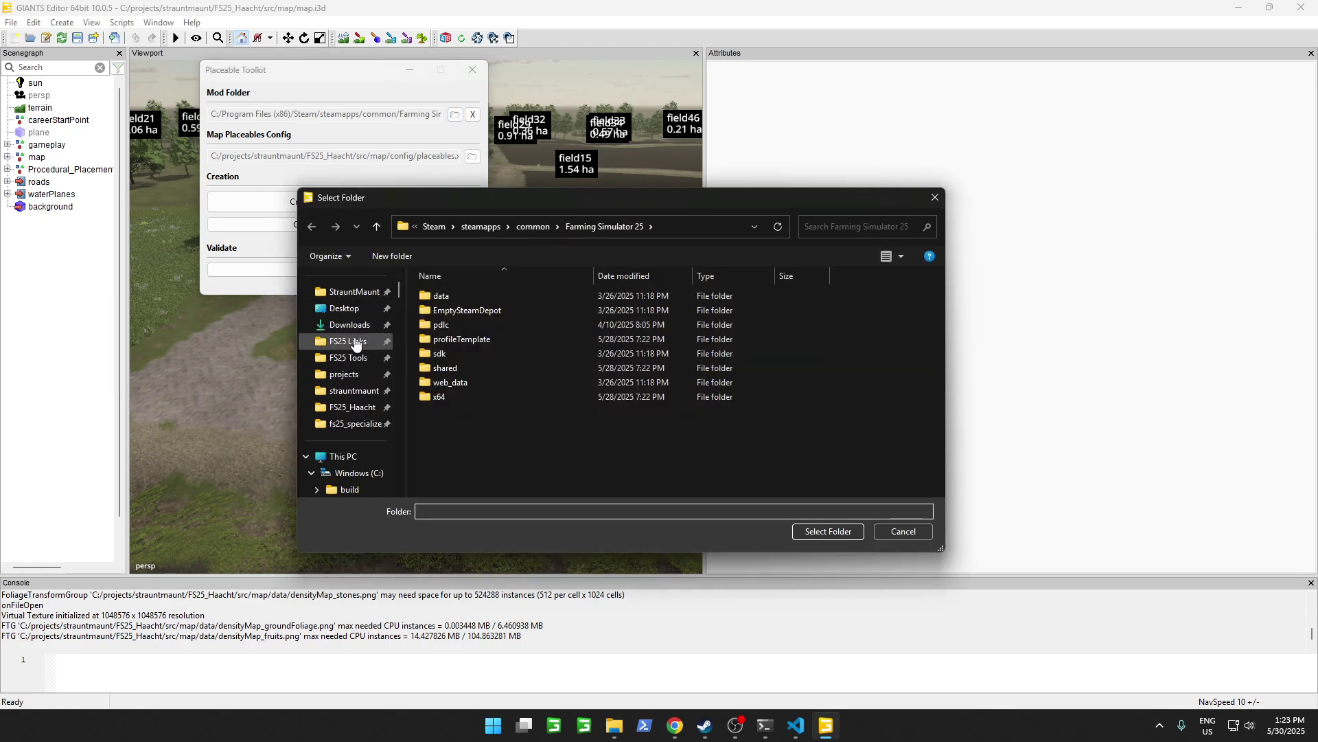
left_click(353, 407)
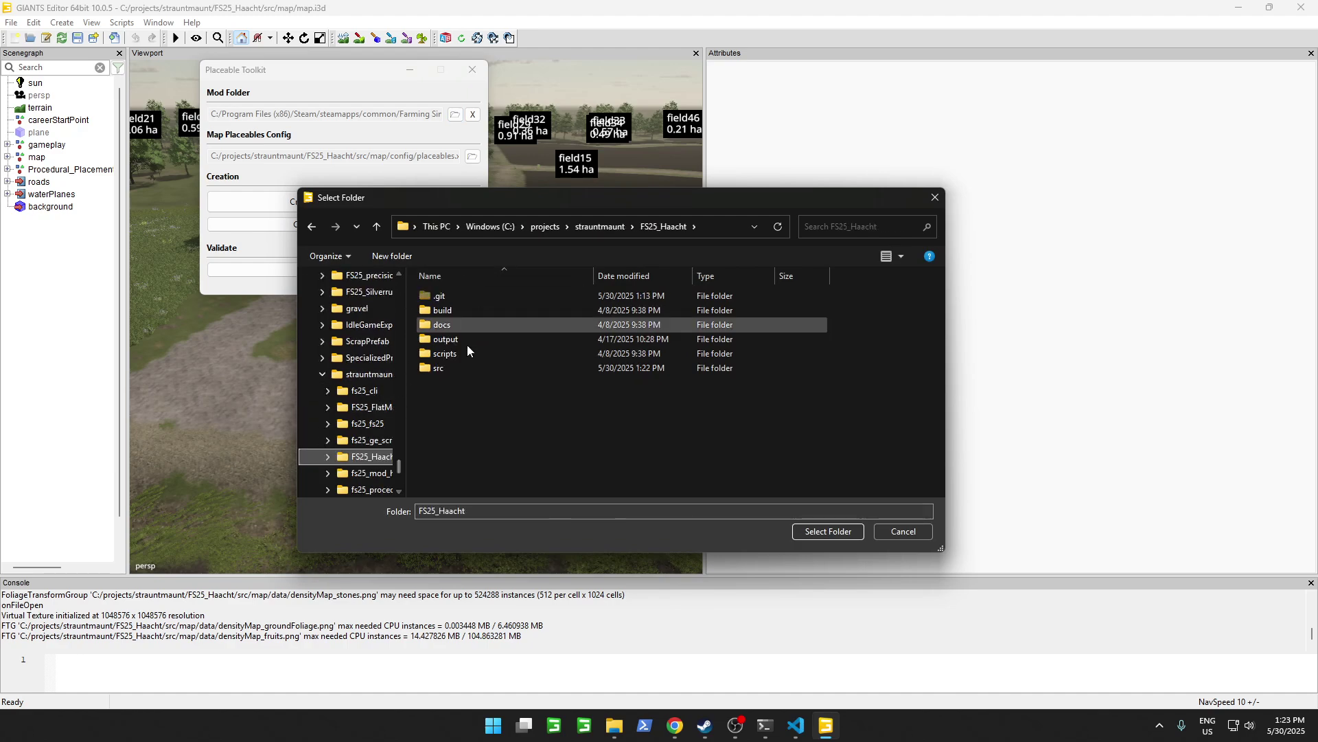
double_click(437, 369)
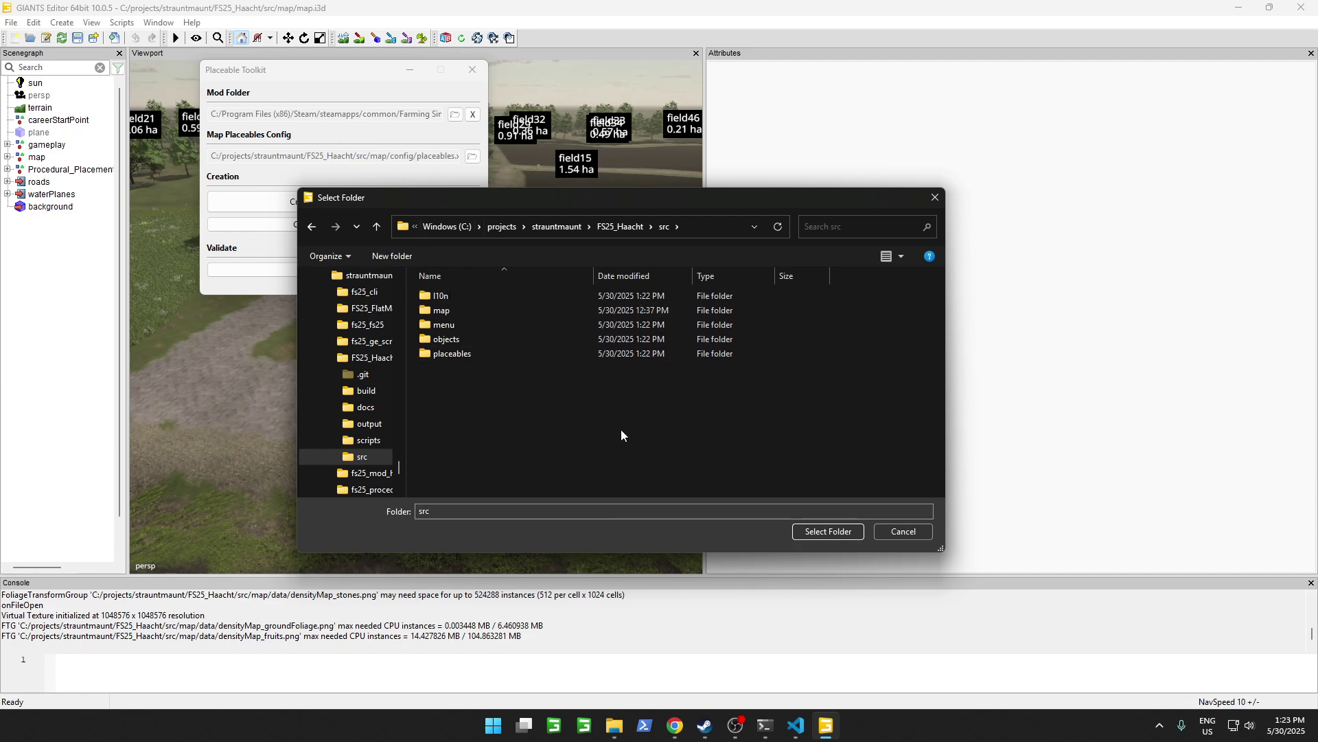
left_click(816, 534)
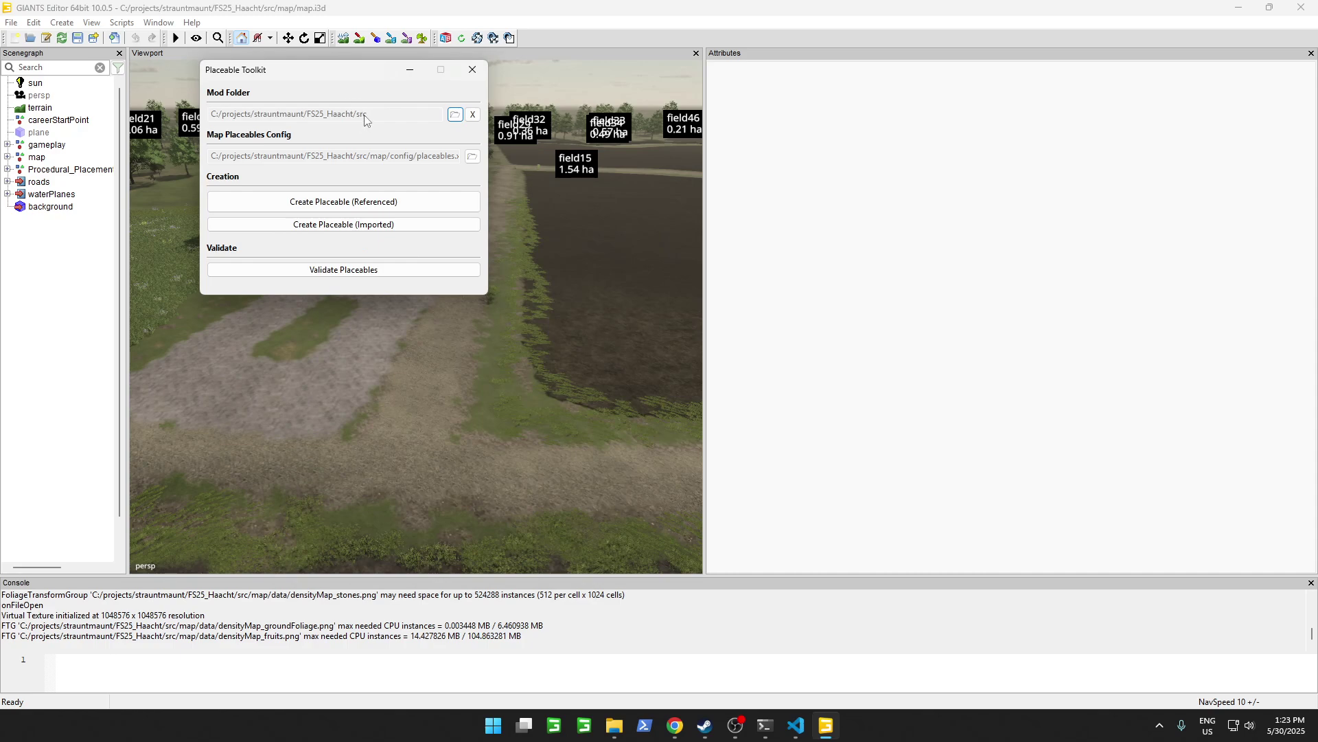
left_click(127, 6)
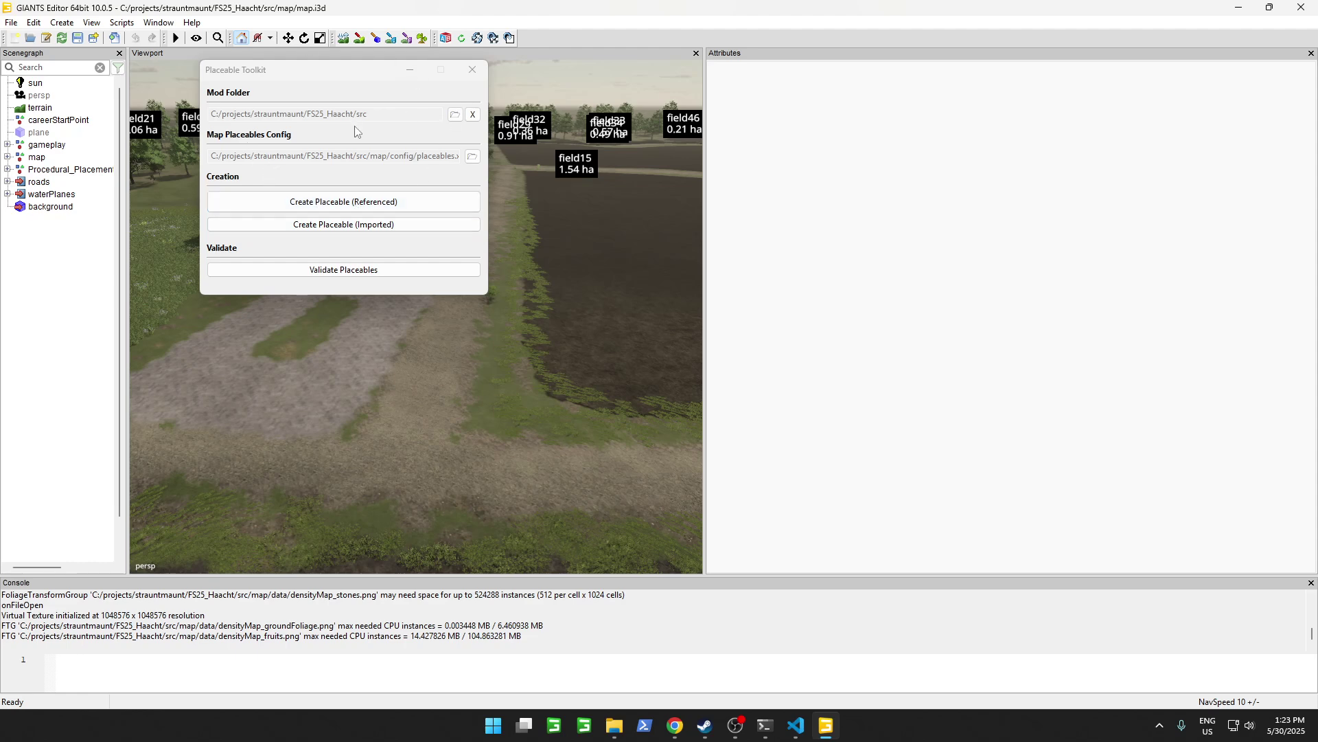
left_click(357, 269)
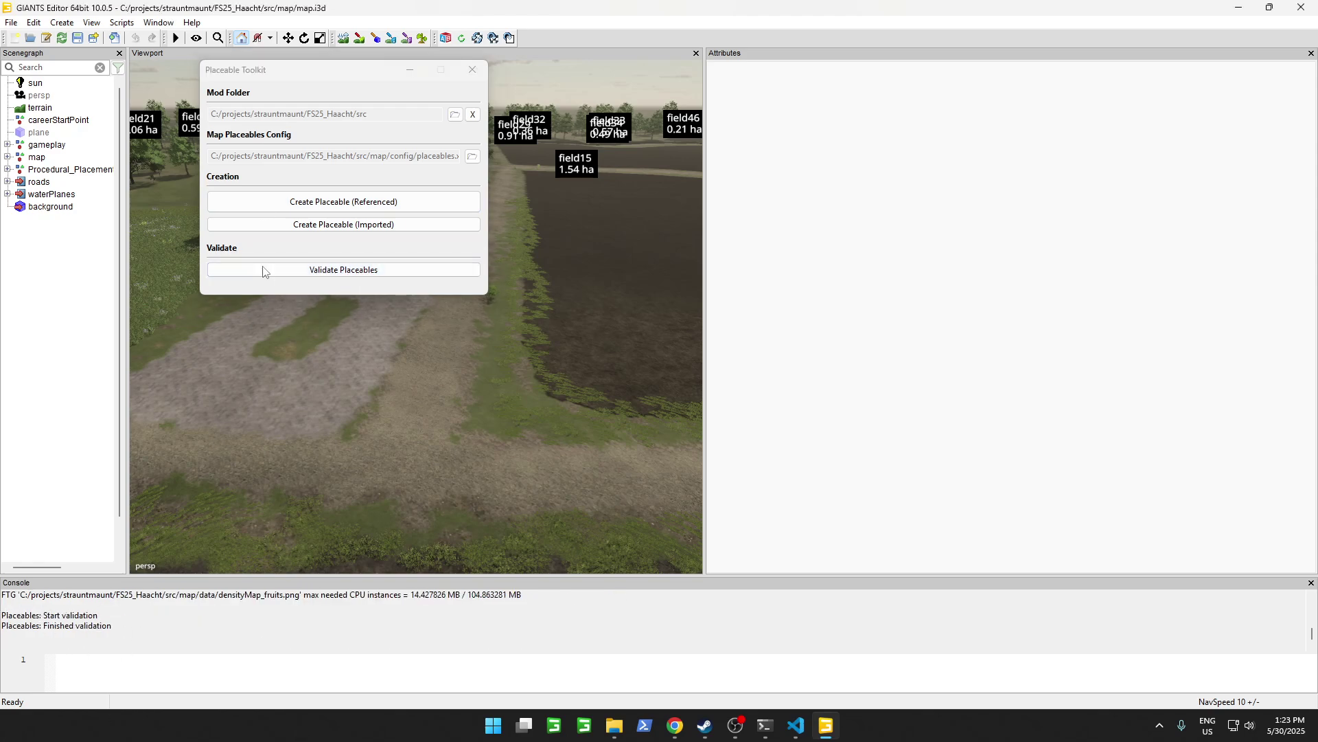
Create a referenced placeable from specializedBakery.xml in the placeables/brandless/productionPointsGeneric/specializedBakery folder.
left_click(319, 201)
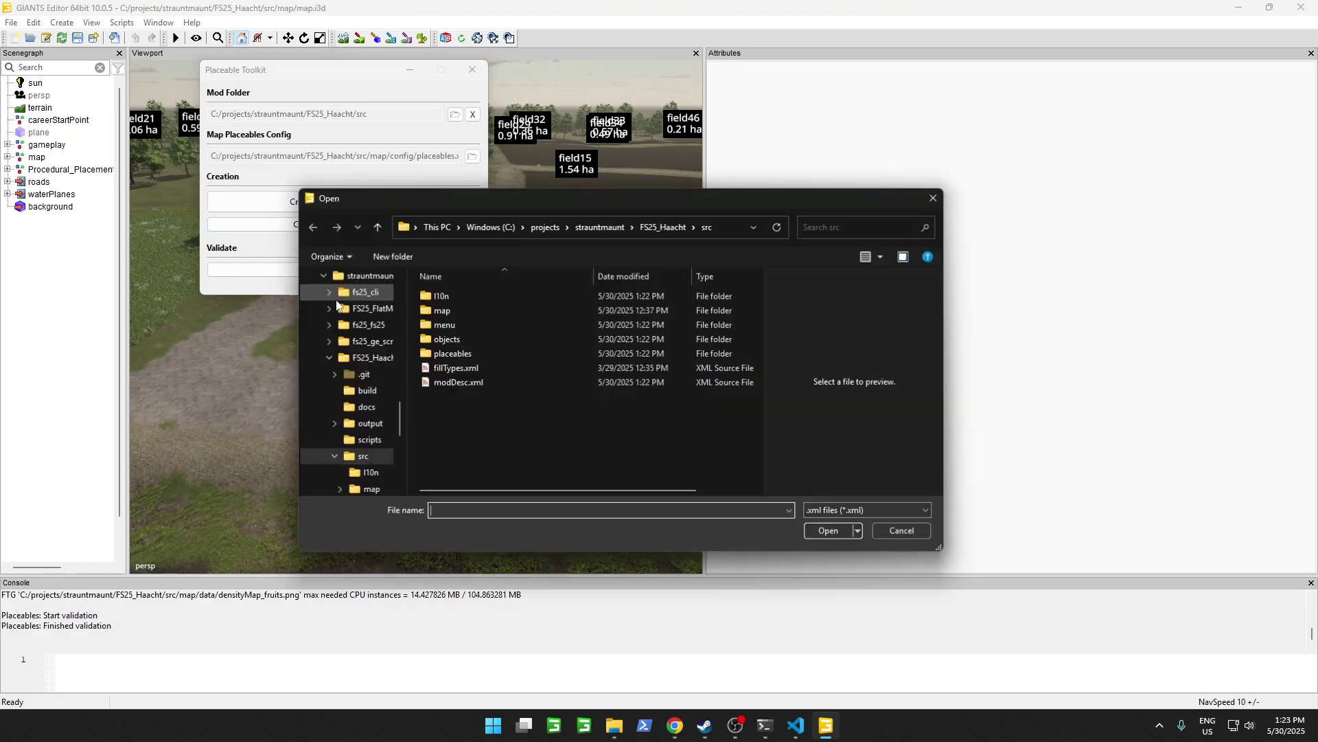
double_click(452, 353)
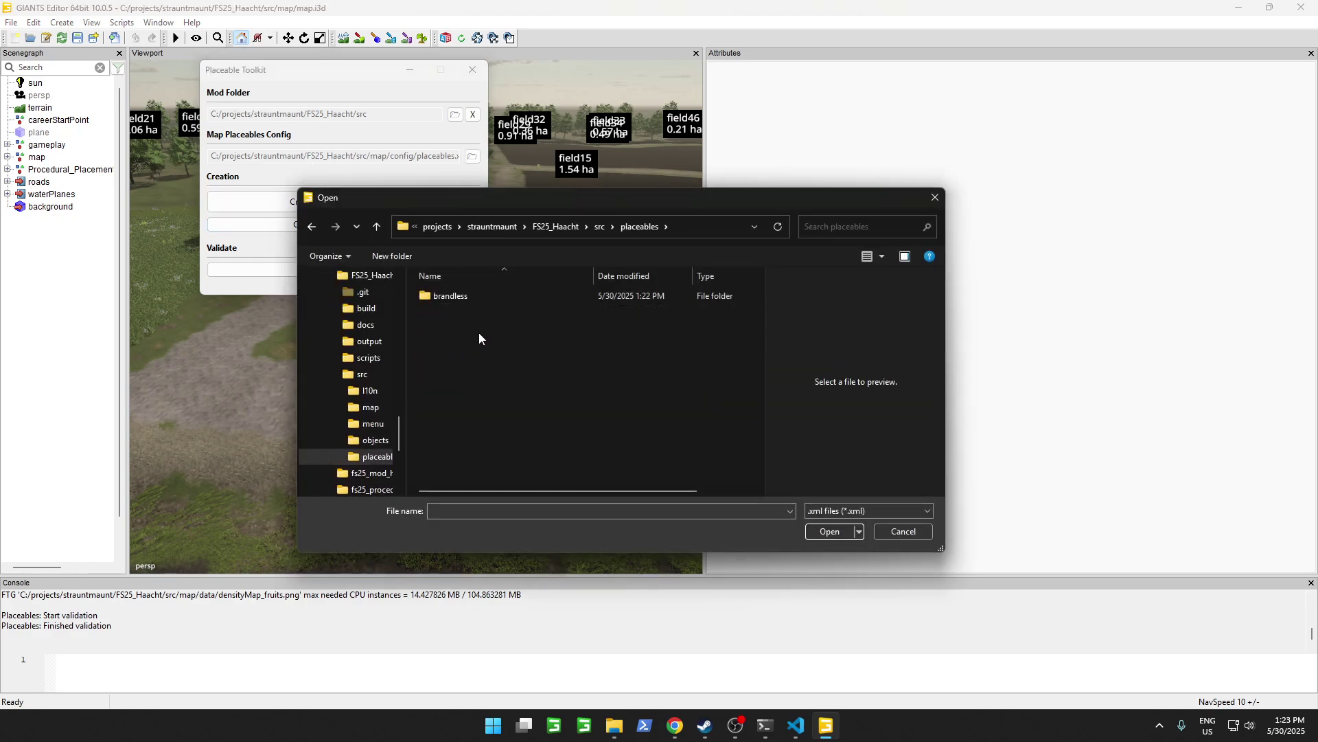
double_click(456, 300)
double_click(456, 299)
double_click(473, 328)
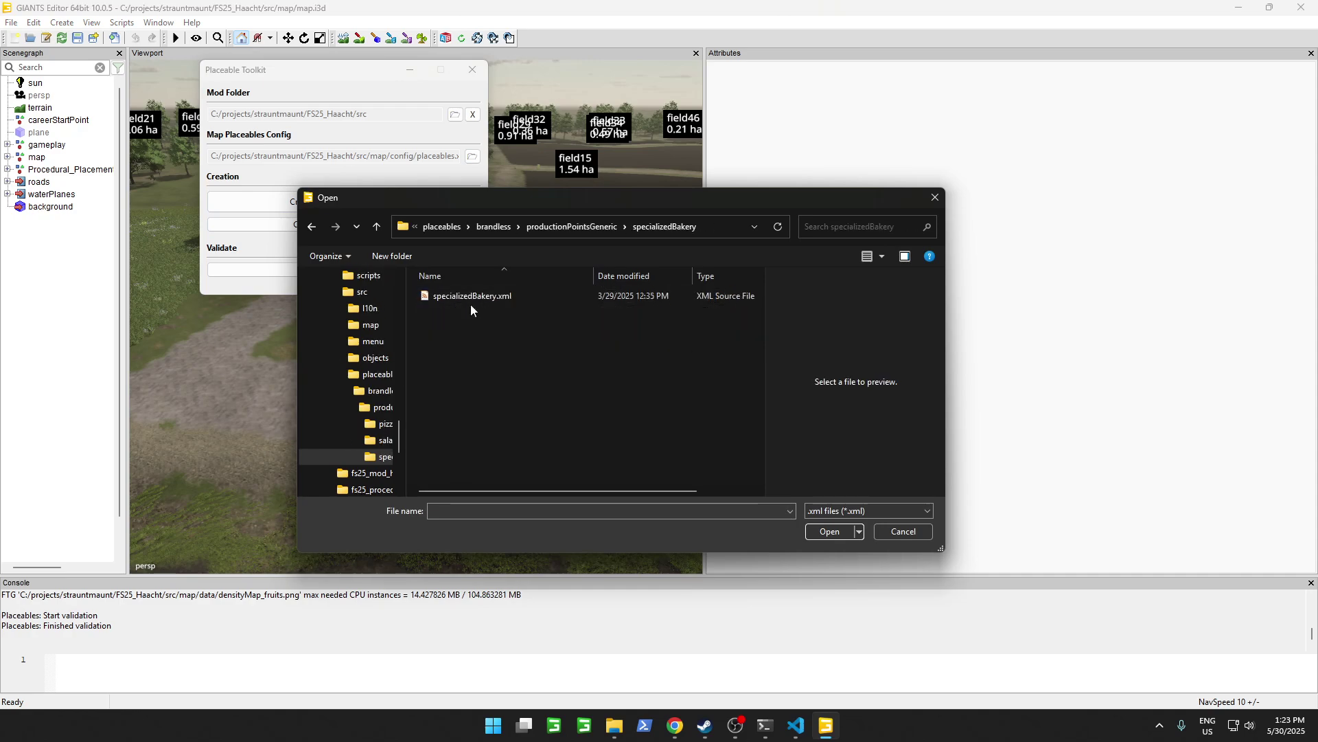
left_click(469, 303)
left_click(469, 301)
left_click(619, 422)
left_click(518, 300)
left_click(833, 533)
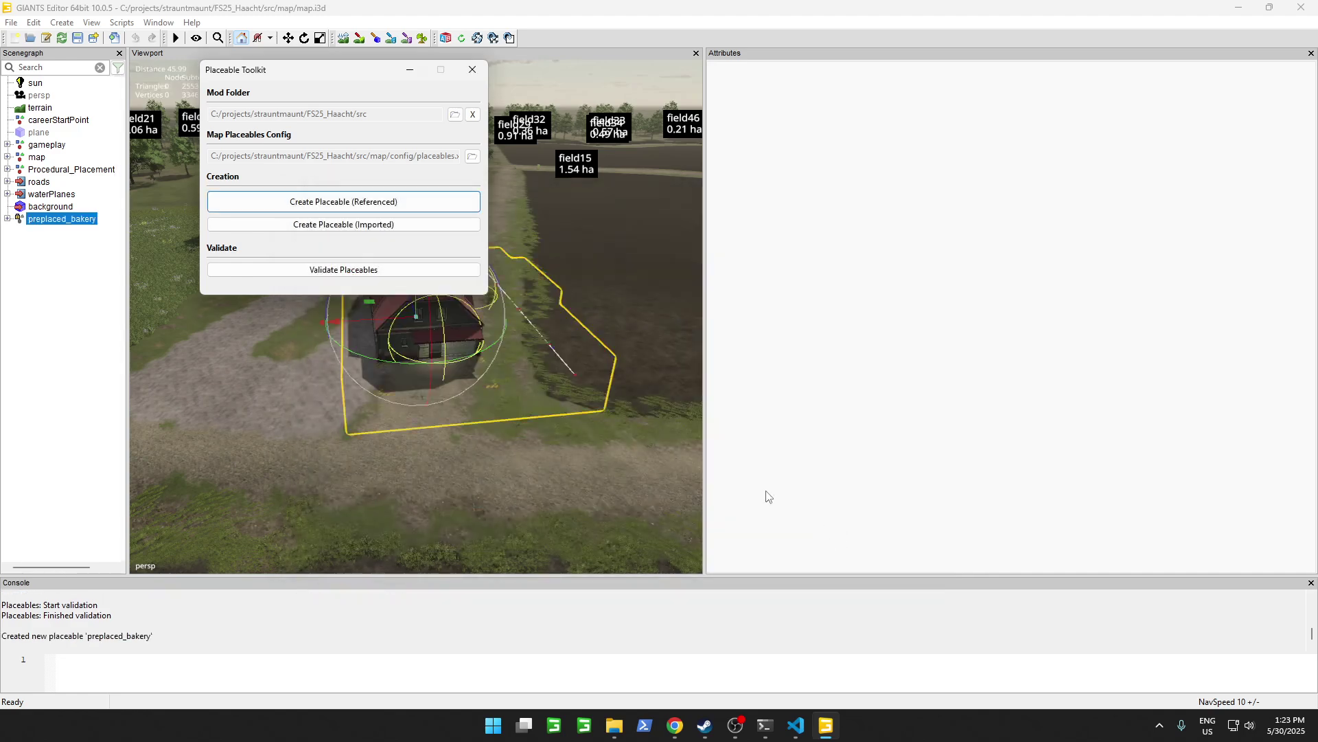
Move the Placeable Toolkit window aside and place the bakery on the ground beside the dirt track using interactive placement.
left_click_drag(364, 72, 128, 407)
left_click_drag(419, 262, 311, 190, "alt")
scroll(304, 252, "down", 5)
scroll(366, 159, "up", 5)
scroll(311, 191, "up", 5)
right_click_drag(310, 191, 400, 311)
key("ctrl+b")
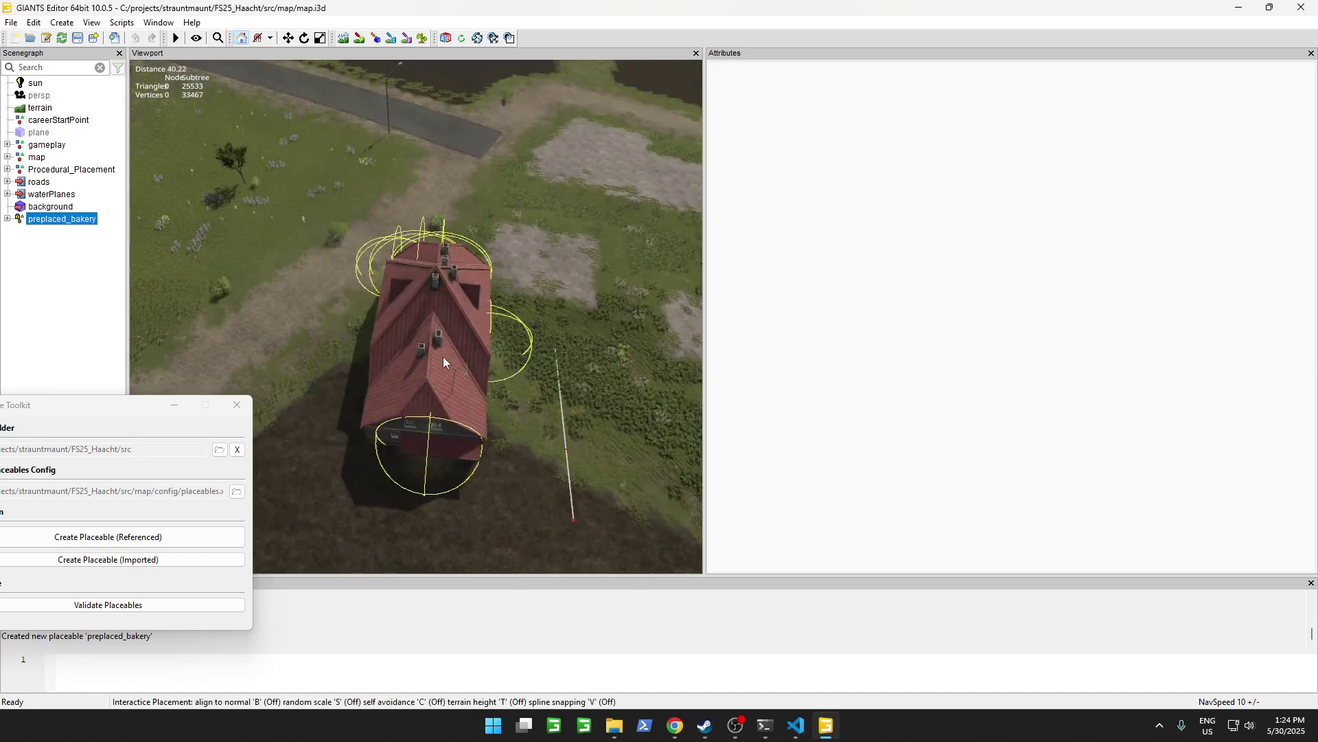
left_click(462, 349)
Rotate the bakery about its vertical axis to about 59 degrees so its front faces the dirt track.
right_click_drag(537, 399, 380, 353)
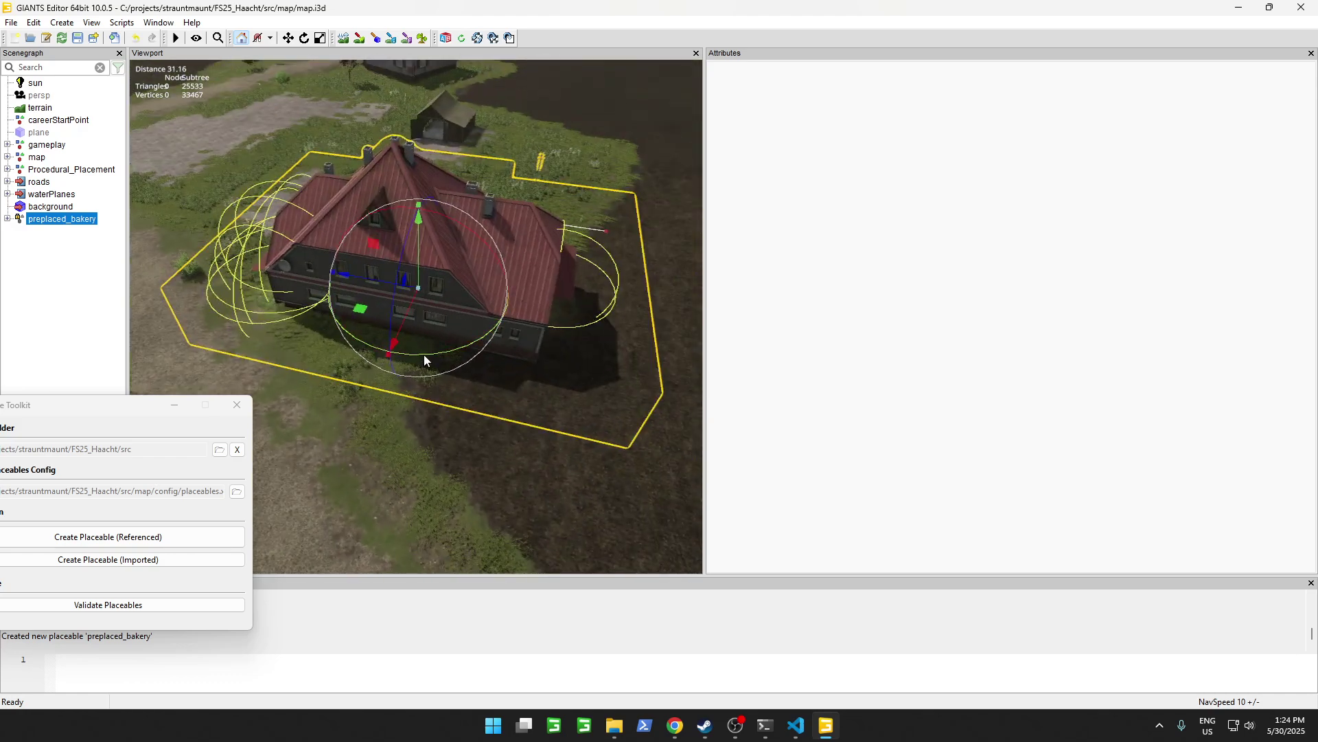
left_click_drag(423, 354, 541, 336)
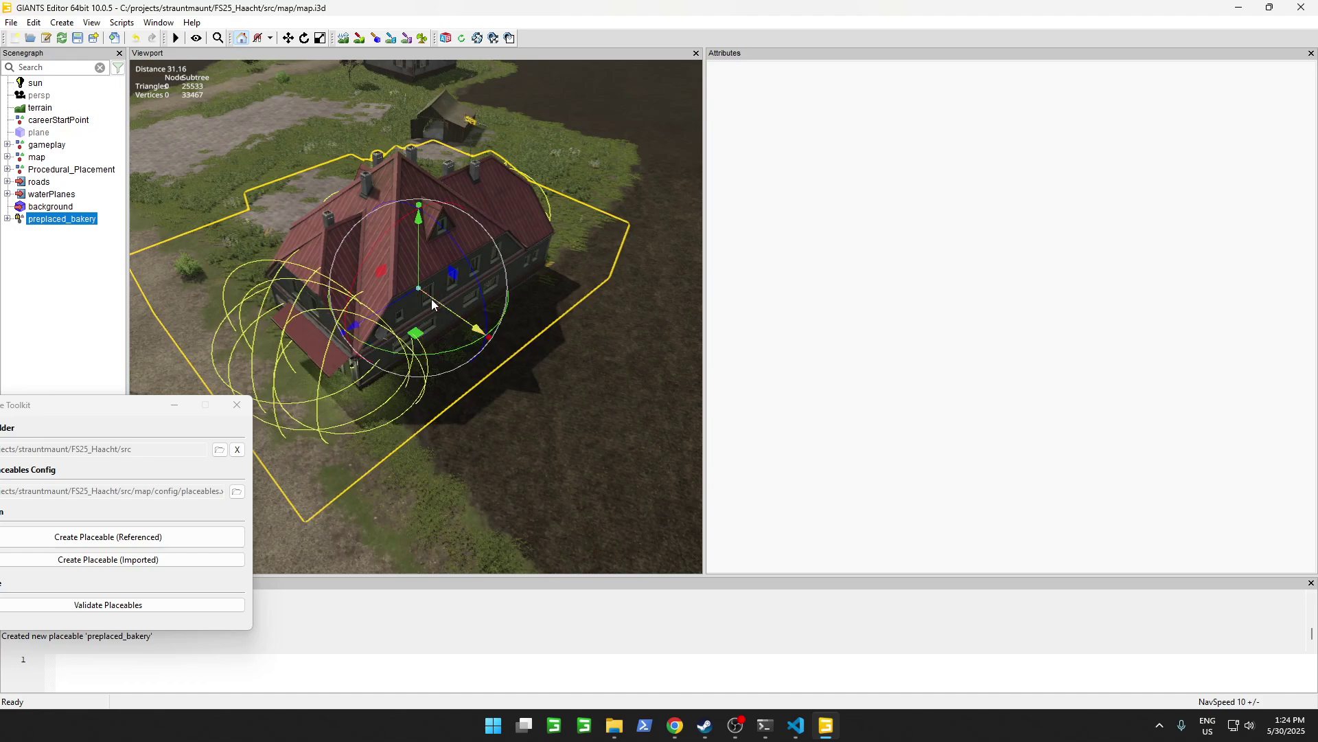
left_click_drag(417, 330, 458, 331)
right_click_drag(458, 332, 575, 424)
Strip the absolute mod folder path from preplaced_bakery's xmlFilename user attribute so it starts with placeables/brandless.
left_click(31, 220)
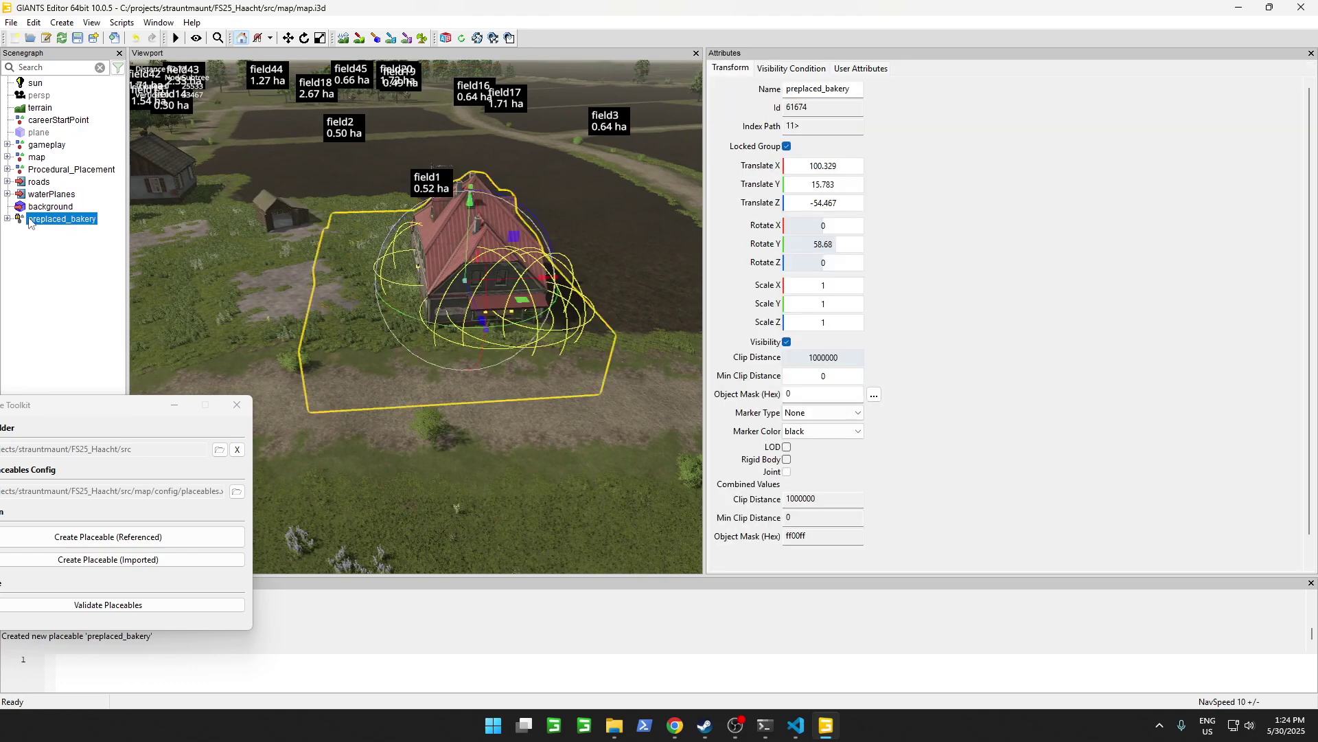
left_click(858, 70)
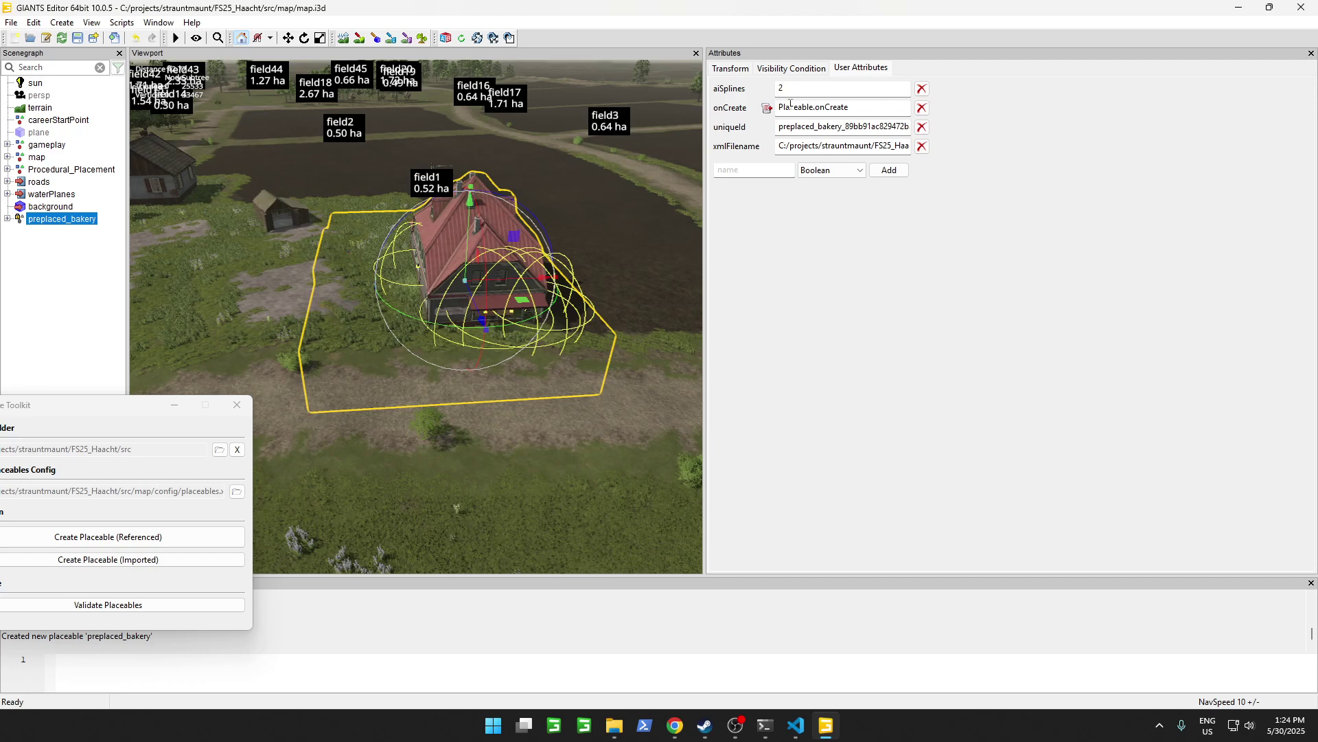
left_click_drag(885, 126, 832, 125)
left_click(841, 128)
left_click(798, 147)
double_click(883, 145)
left_click_drag(817, 144, 748, 146)
left_click(791, 146)
left_click_drag(877, 146, 652, 118)
key("Delete")
key("Delete")
key("Delete")
key("Delete")
key("Delete")
key("Delete")
key("Delete")
key("Delete")
key("Delete")
key("Delete")
key("Delete")
key("Delete")
key("Delete")
key("Delete")
key("Delete")
key("Delete")
key("Delete")
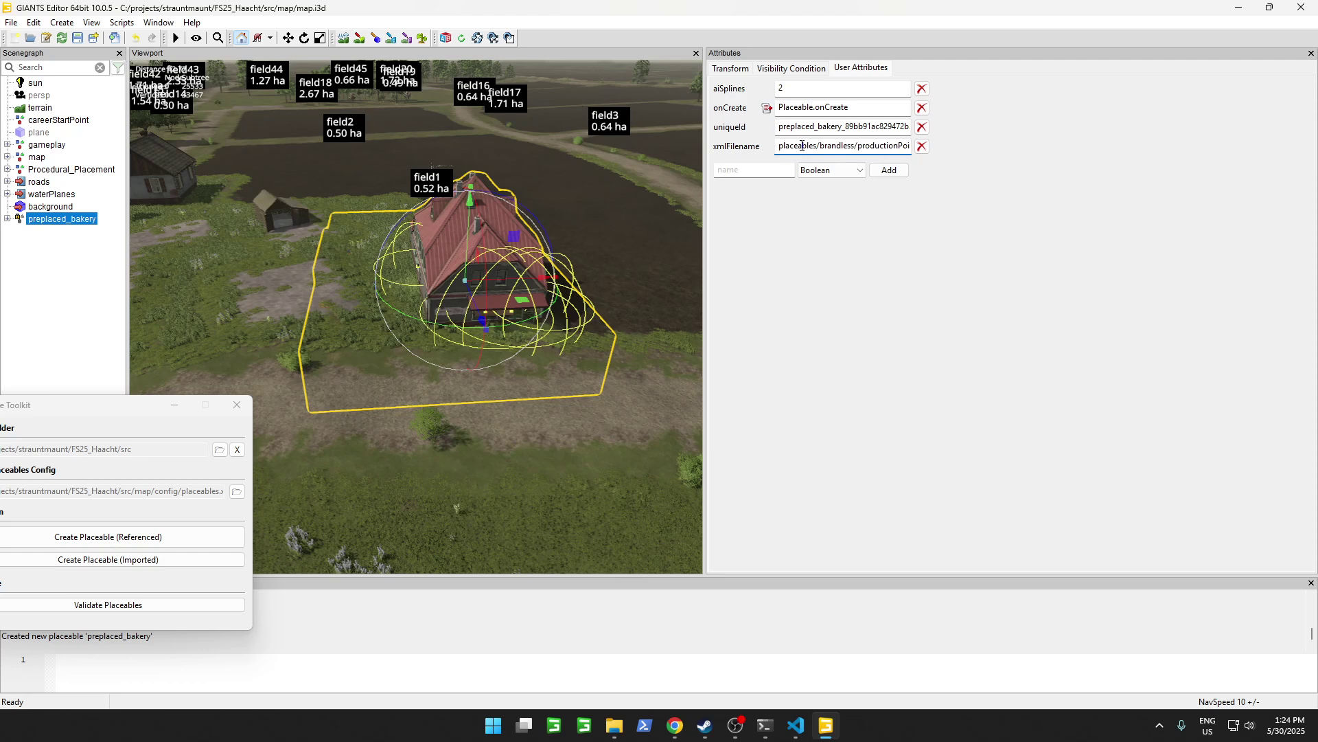
triple_click(802, 147)
left_click(826, 146)
key("Home")
Switch to Visual Studio Code and check the src placeables folder structure against the bakery's relative xmlFilename path.
mouse_move(795, 726)
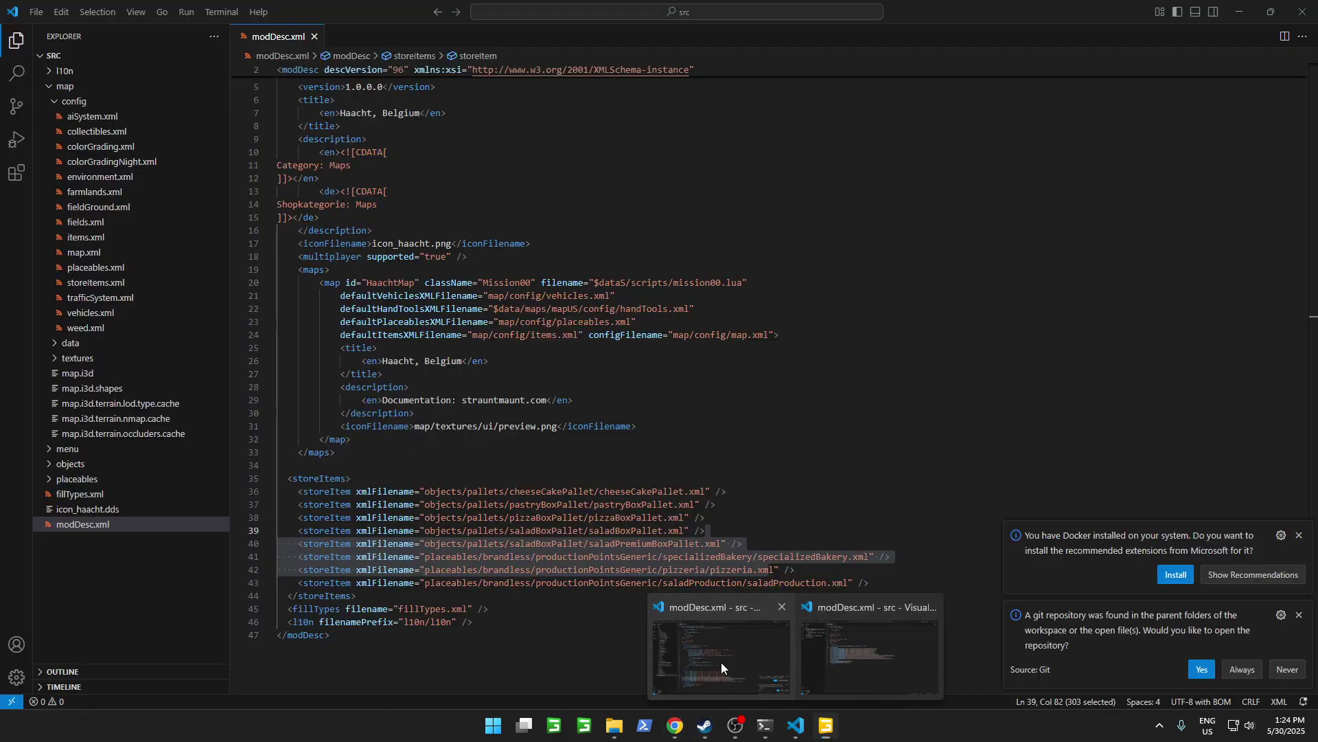
left_click(721, 662)
left_click(94, 86)
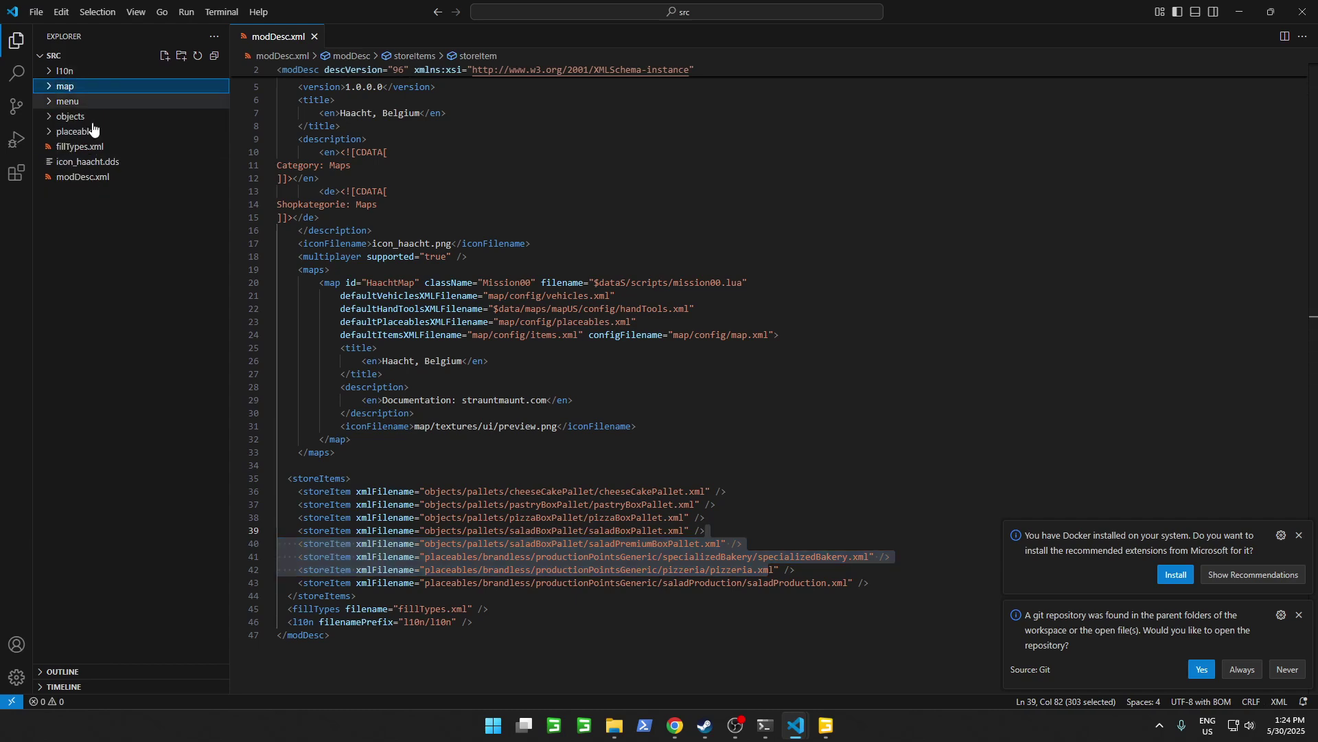
left_click(89, 178)
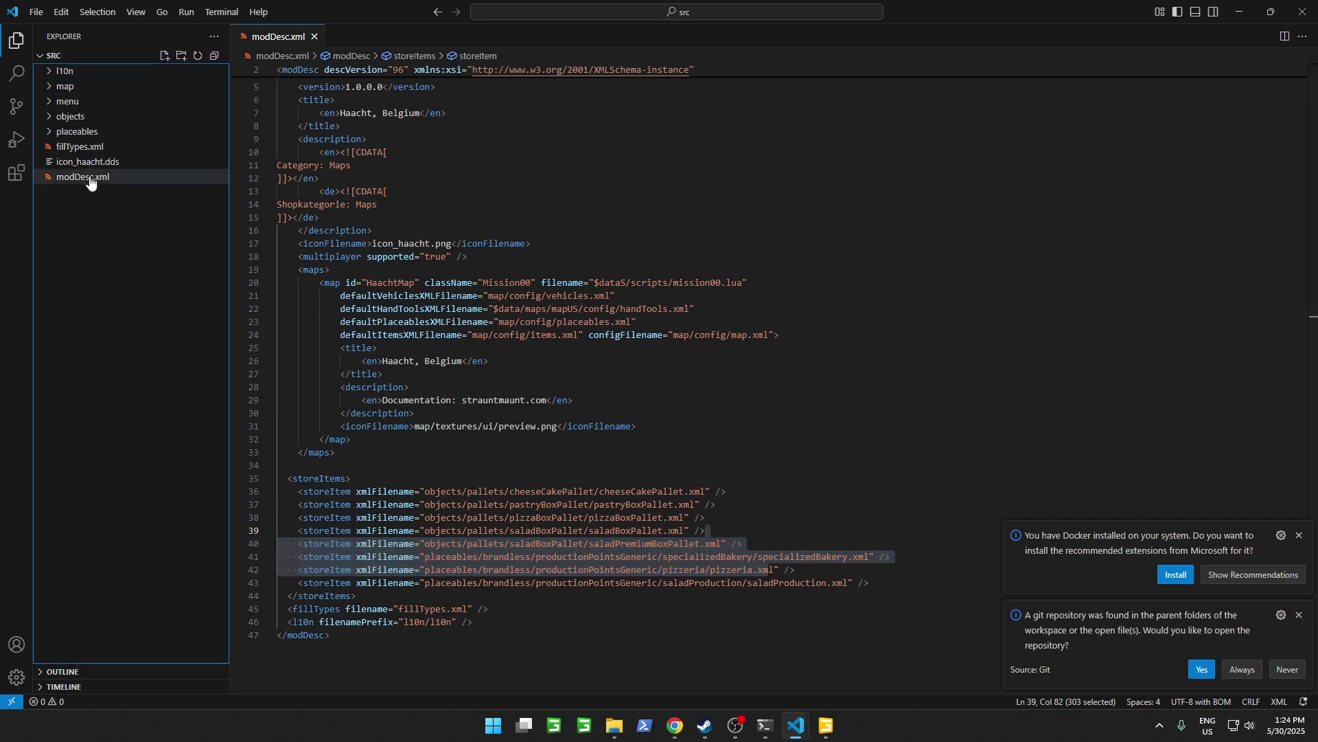
left_click(81, 132)
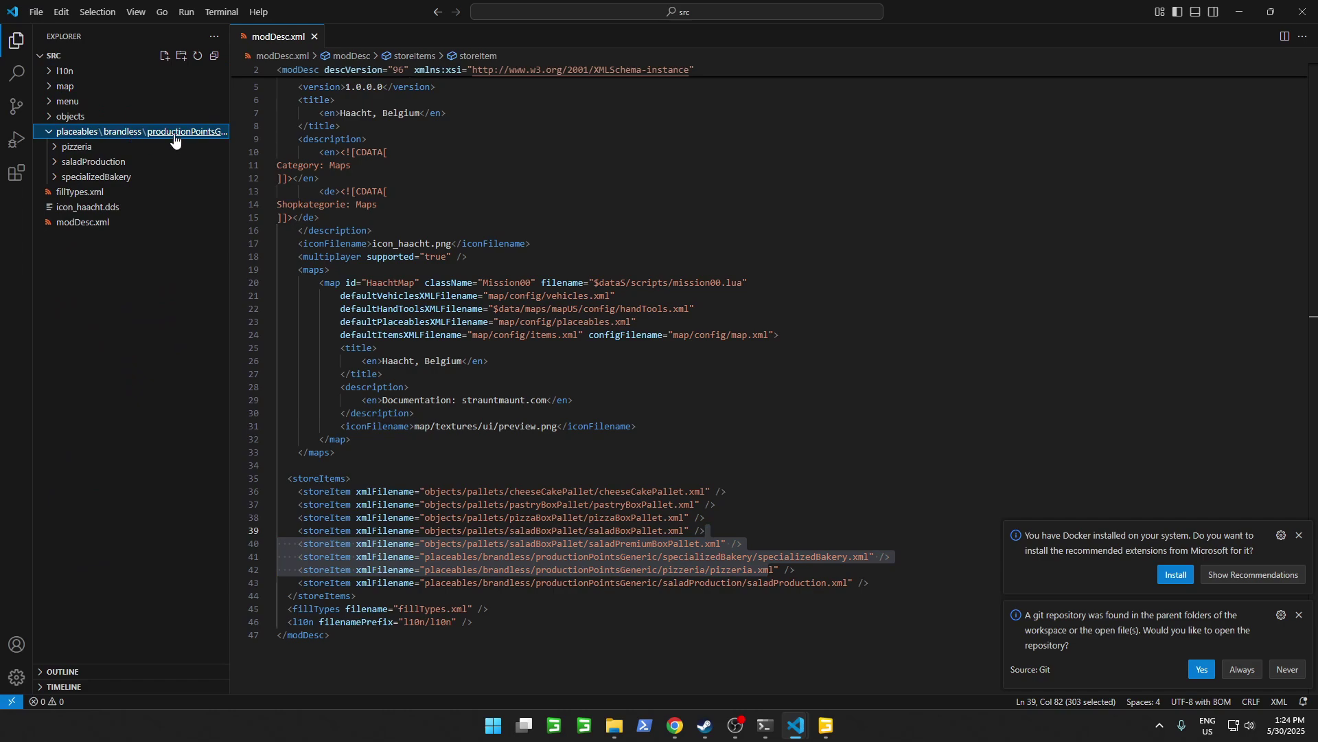
left_click(1239, 12)
left_click_drag(871, 146, 779, 142)
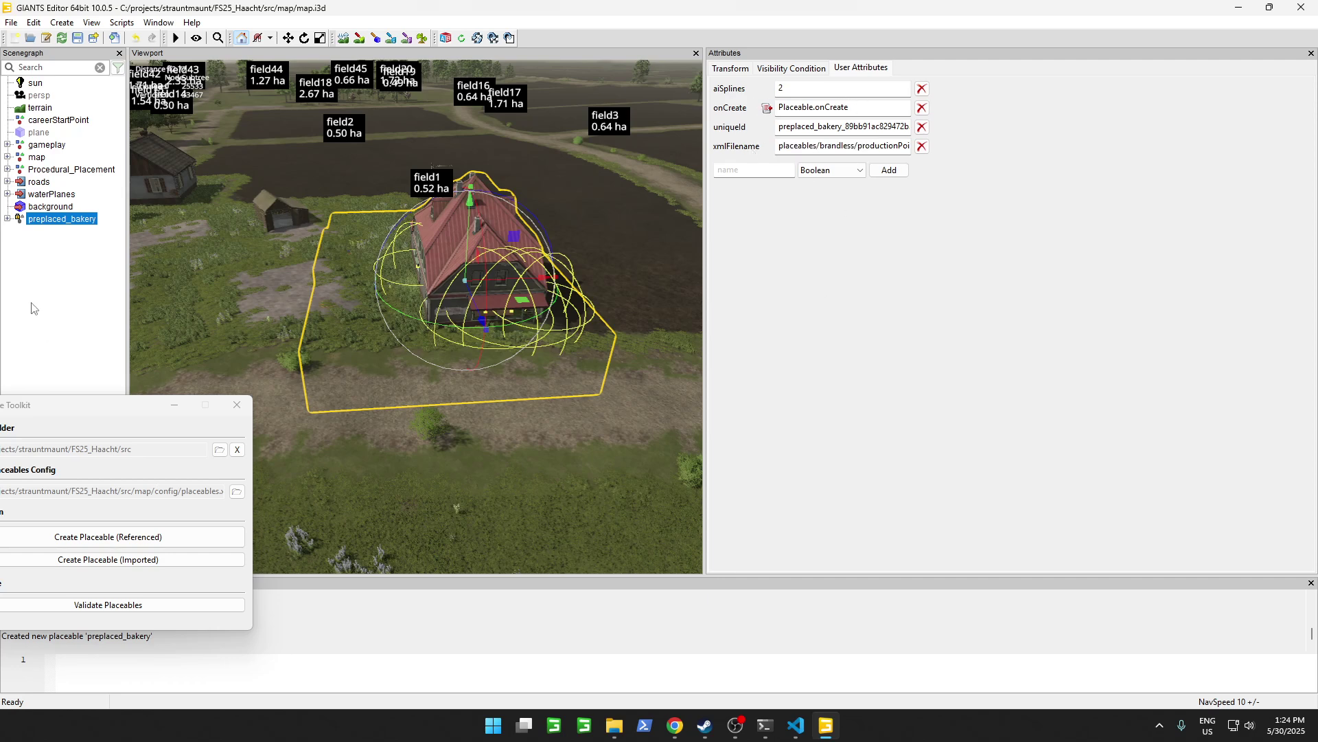
Expand preplaced_bakery and its placeable group in the scene hierarchy and inspect the bakery reference node.
left_click(145, 263)
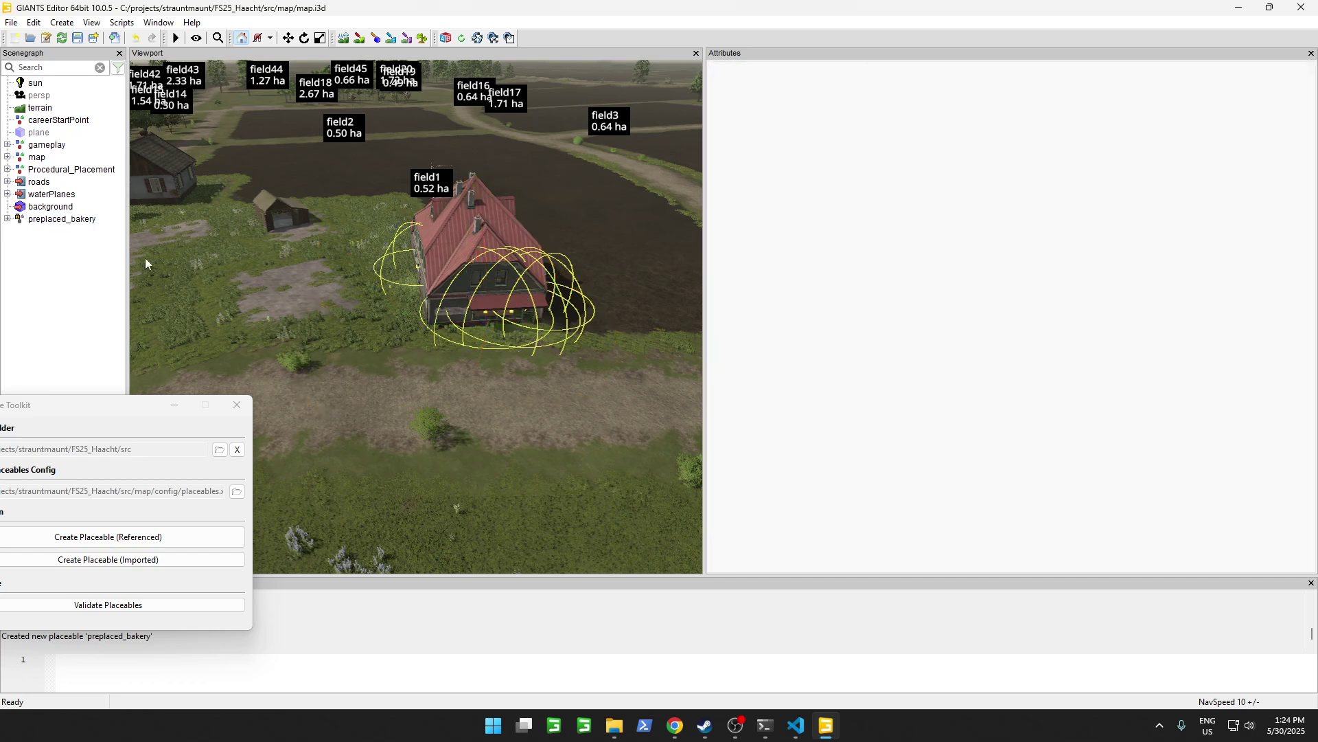
left_click(7, 219)
left_click(20, 231)
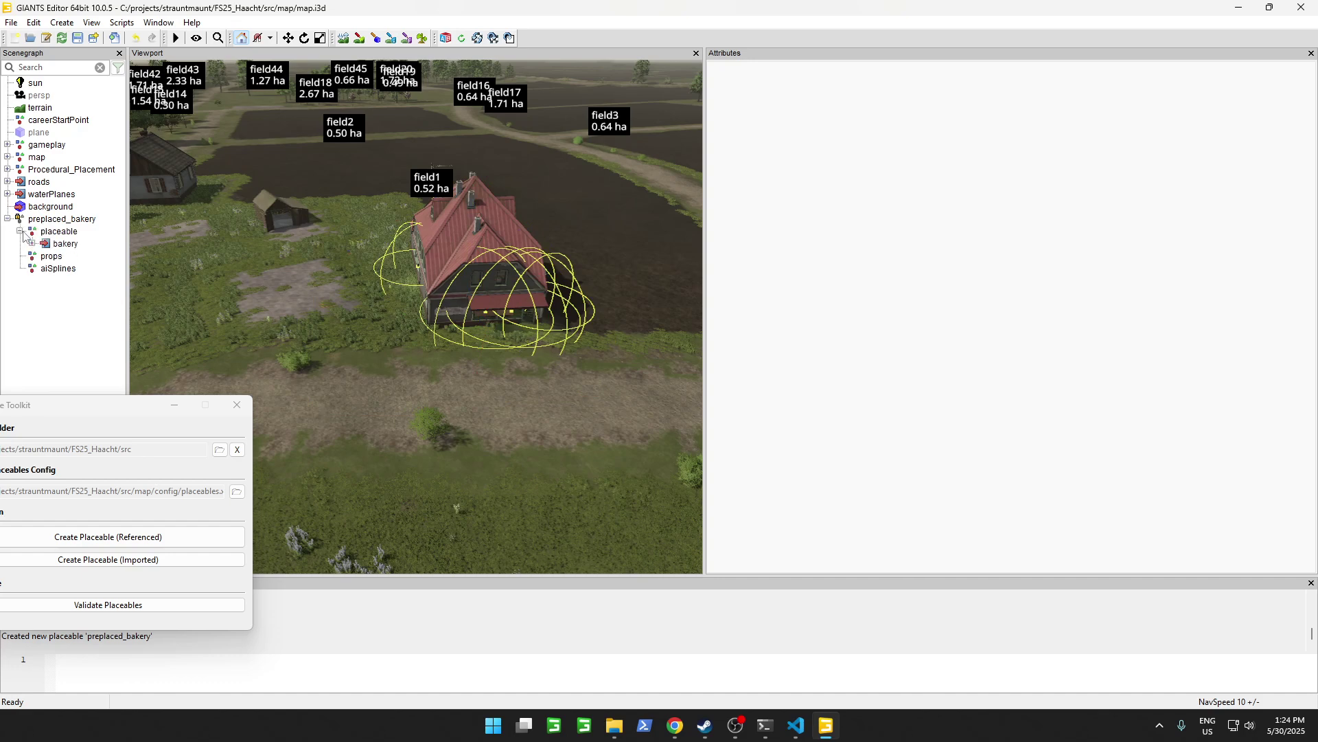
left_click(58, 245)
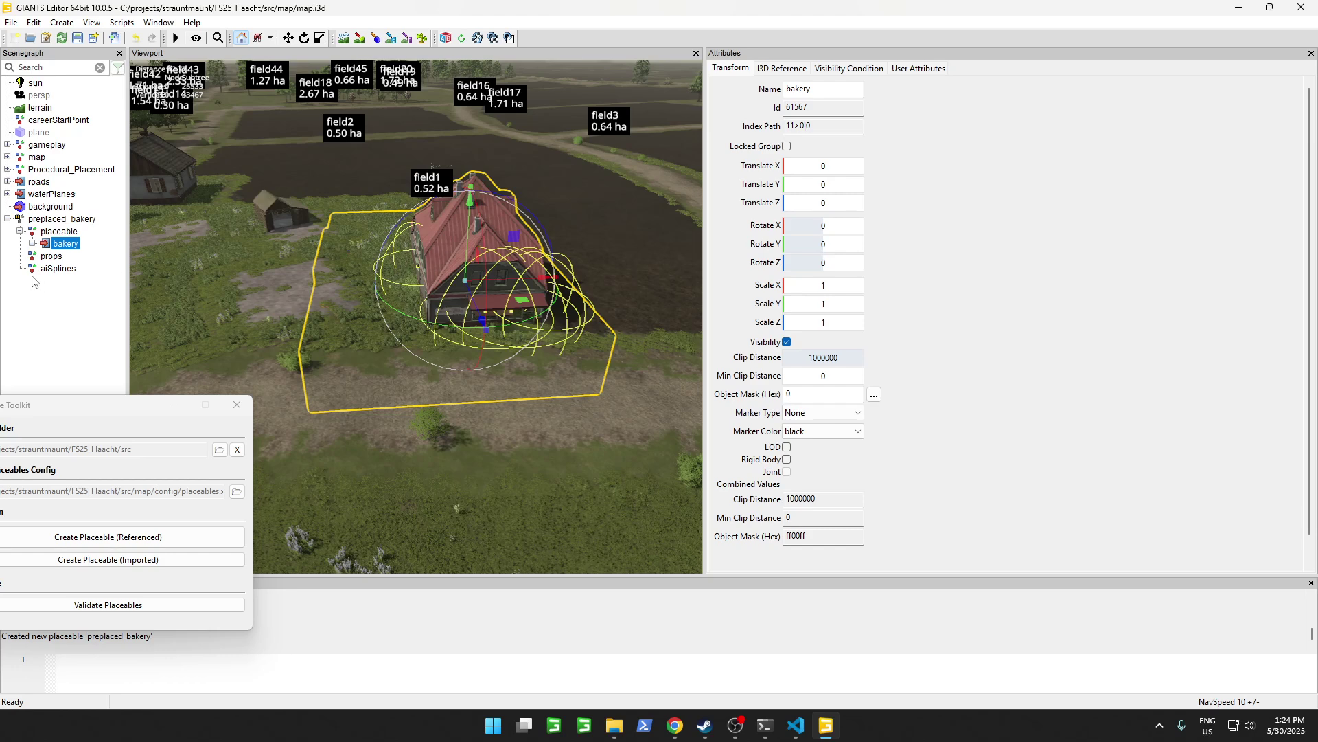
Close the Placeable Toolkit, saving the preplaced bakery to map/config/placeables.xml, and clear the selection.
left_click_drag(130, 414, 443, 224)
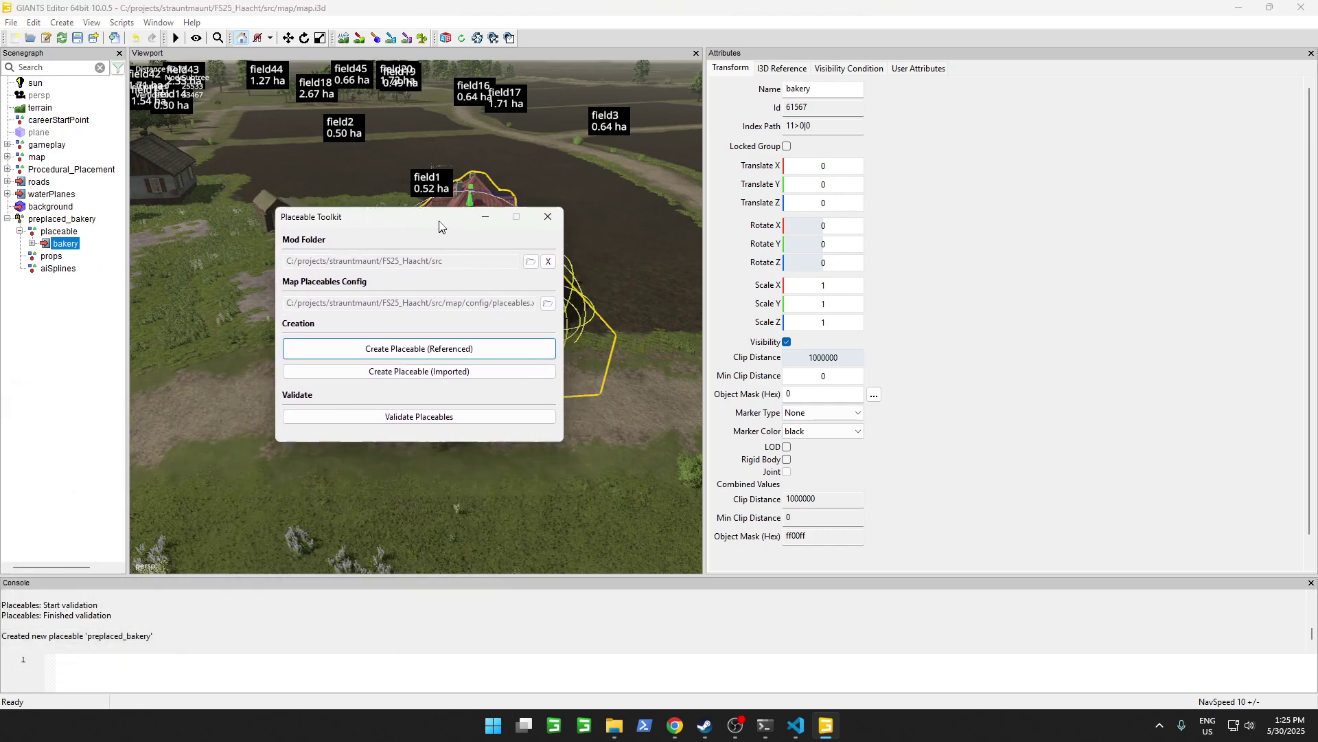
left_click(538, 218)
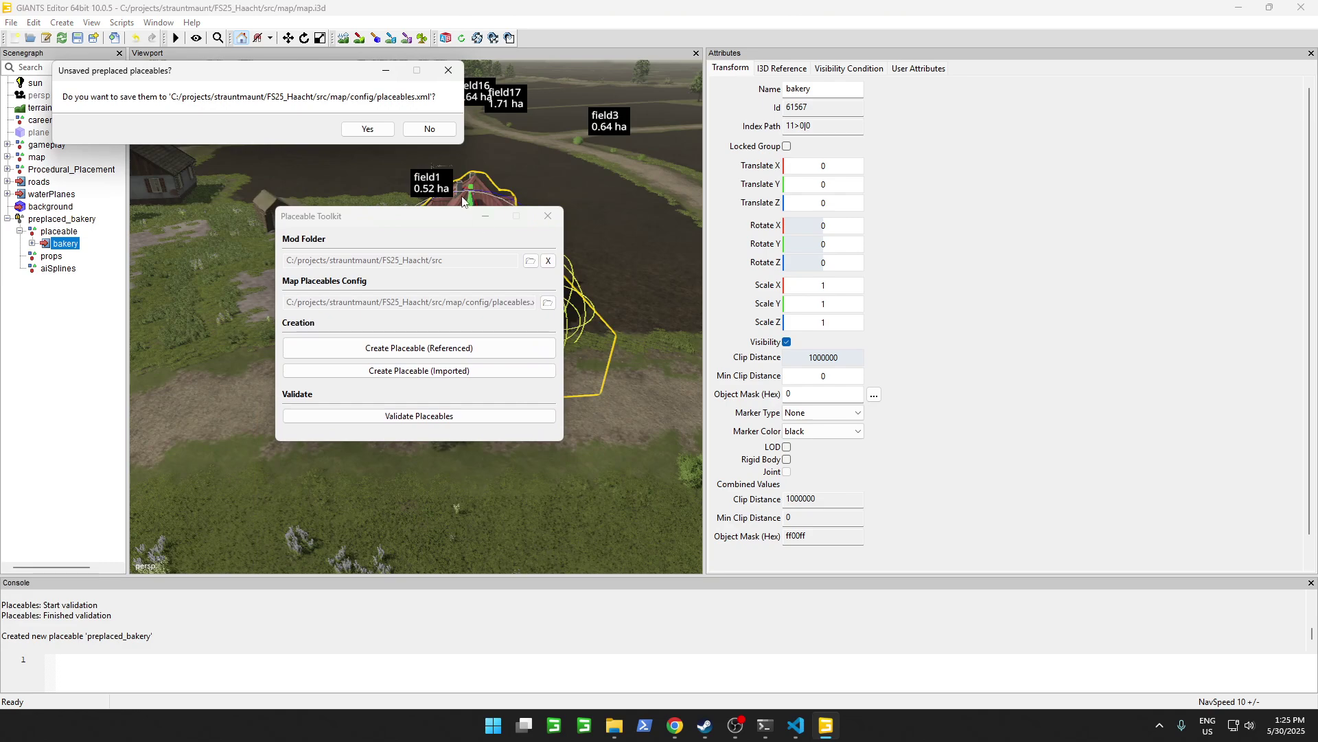
left_click(368, 129)
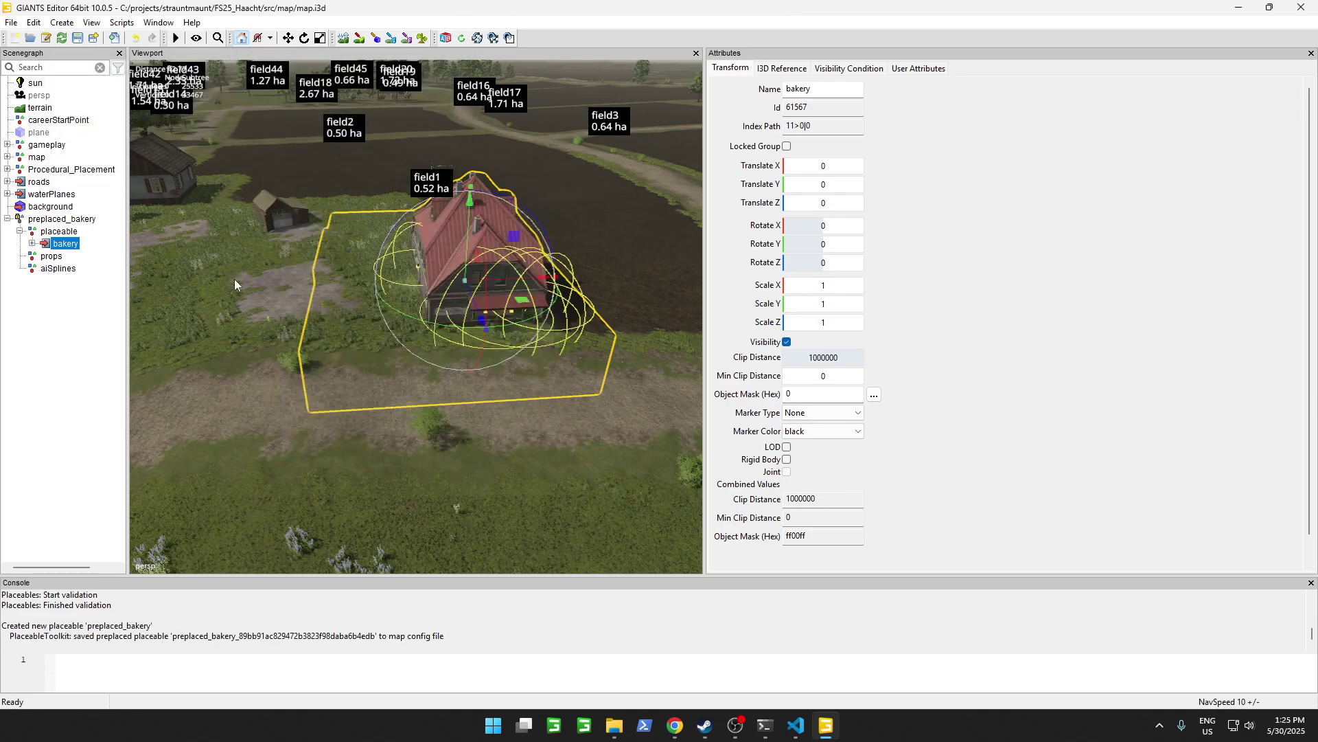
left_click(64, 412)
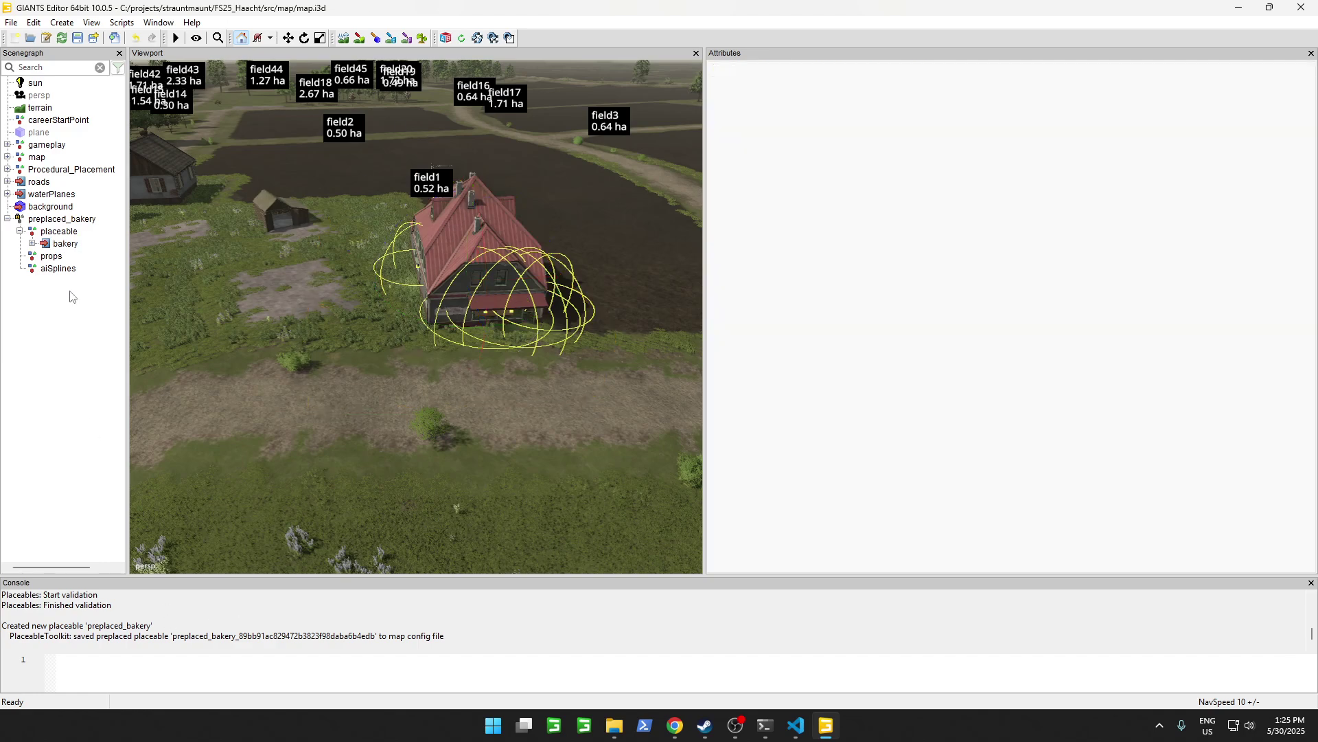
Reopen the Placeable Toolkit from the shared map scripts, validate the placeables, and close it before saving the map.
left_click(122, 23)
mouse_move(157, 39)
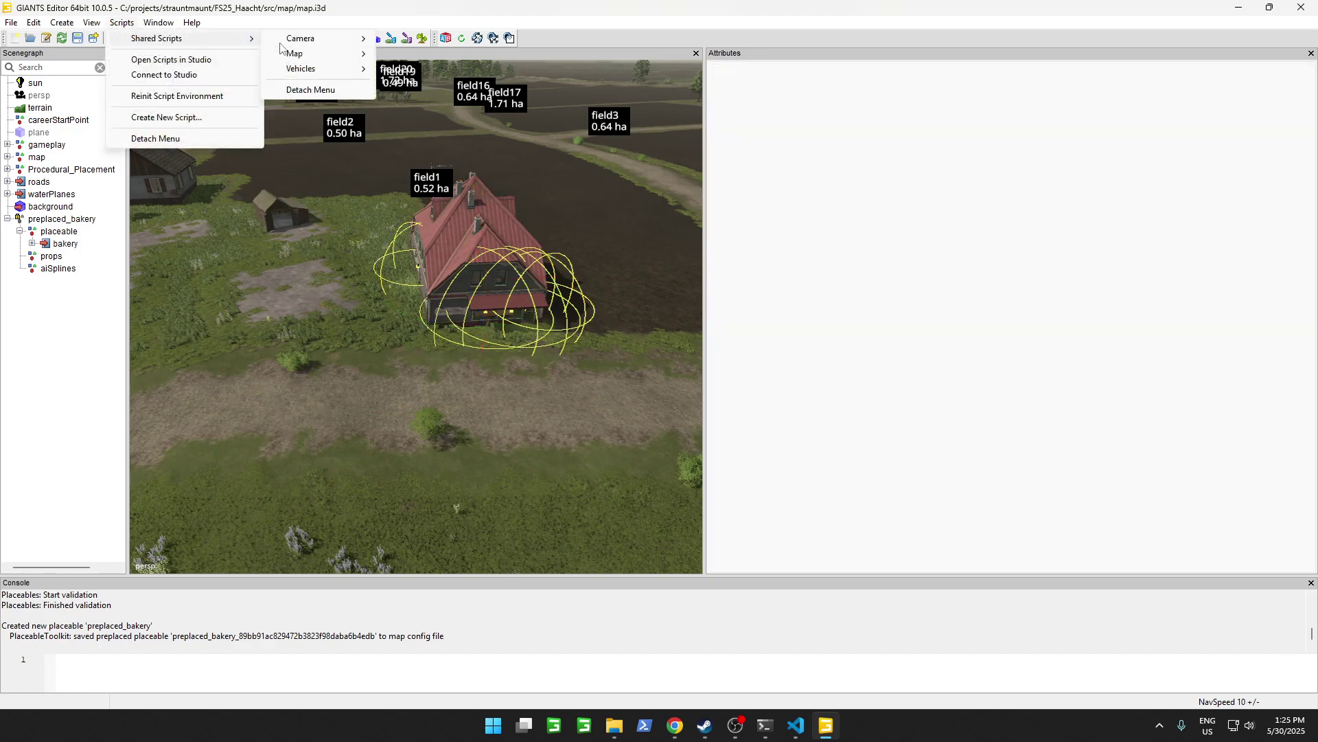
mouse_move(322, 54)
mouse_move(412, 68)
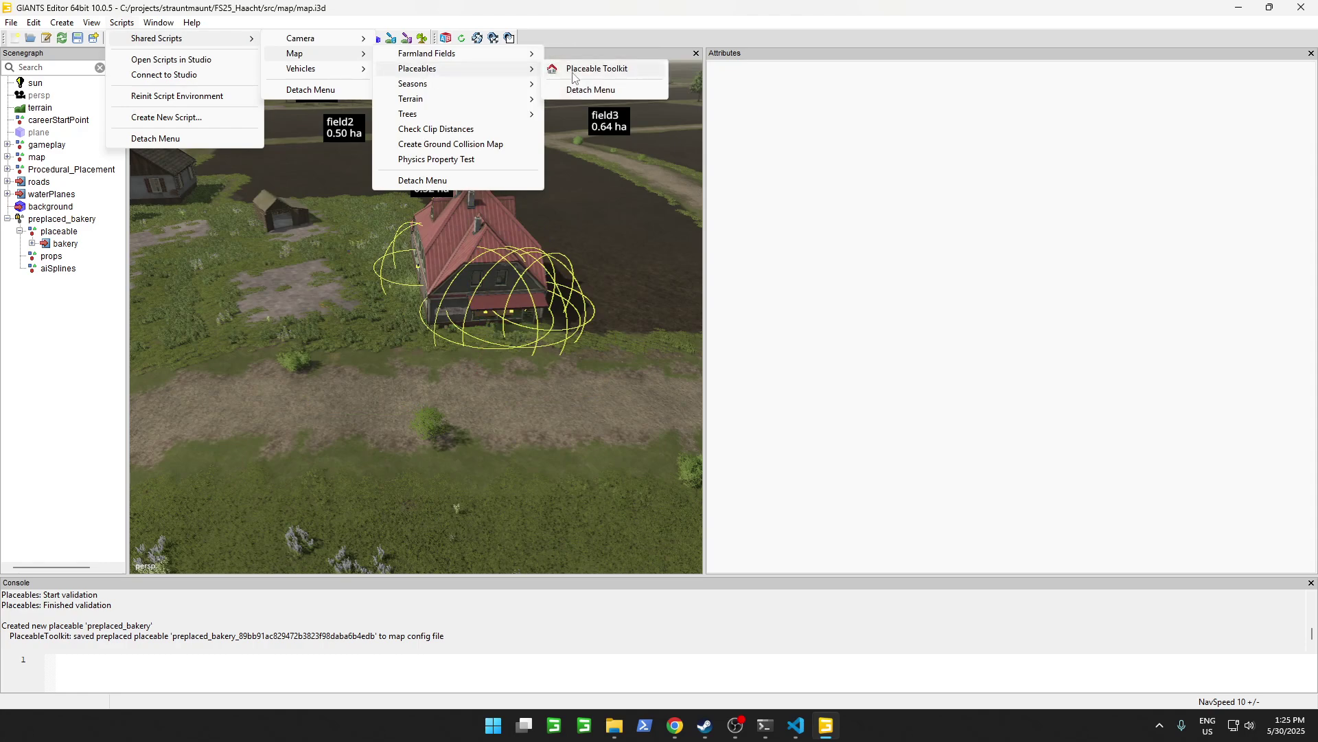
left_click(590, 68)
left_click(175, 269)
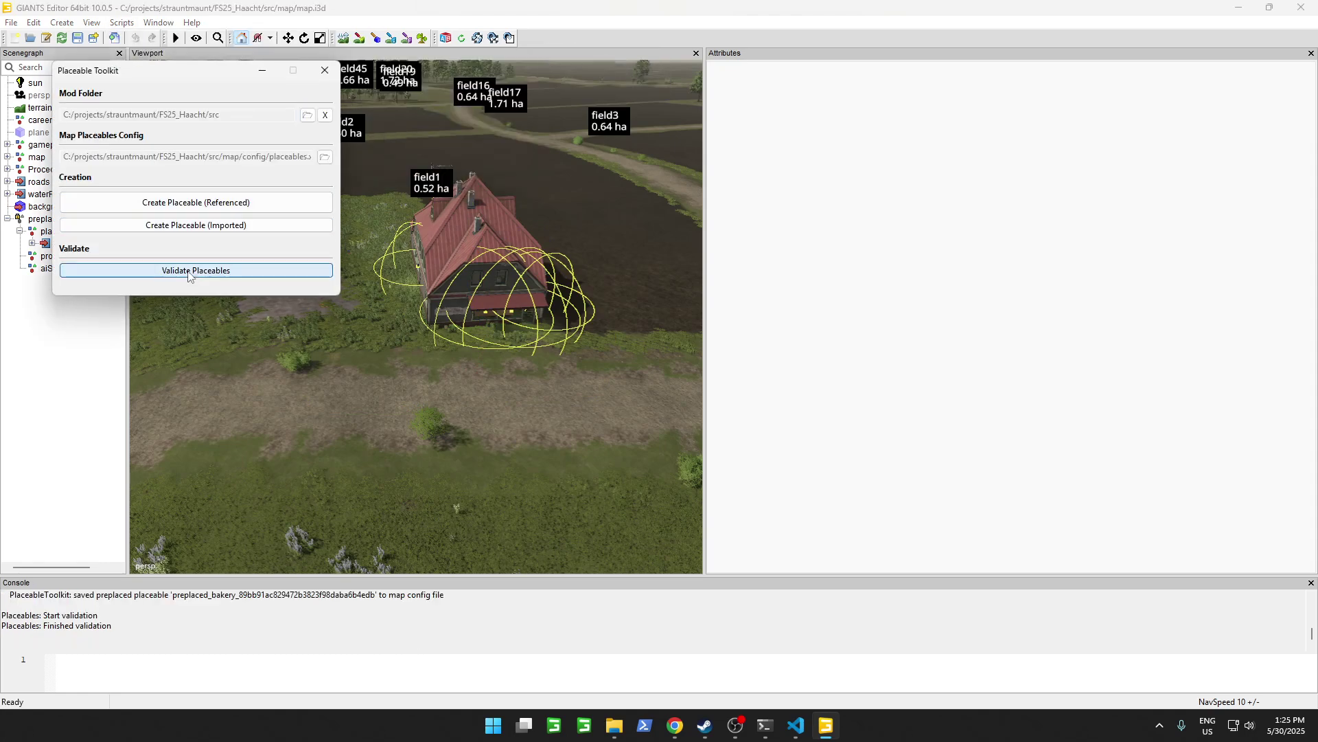
left_click(324, 70)
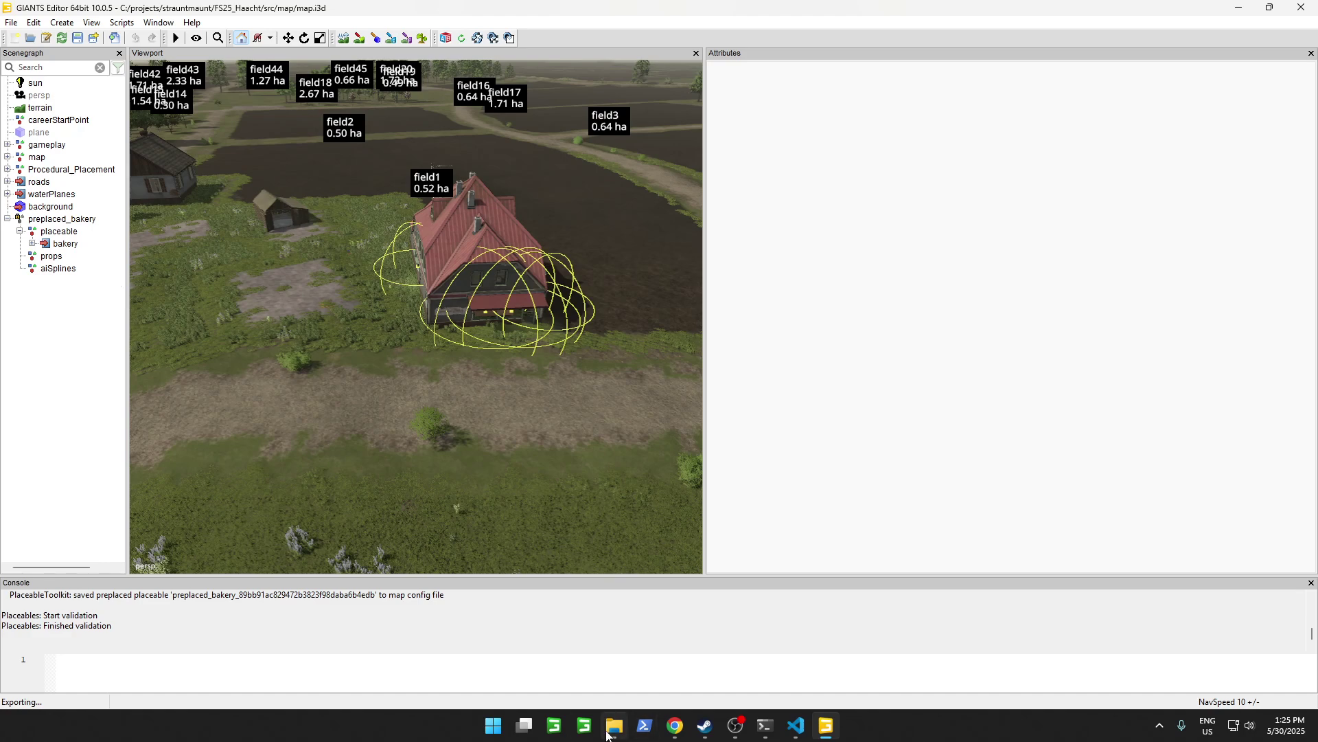
Switch to File Explorer and open placeables.xml from the map's config folder in Visual Studio Code.
mouse_move(614, 725)
left_click(615, 659)
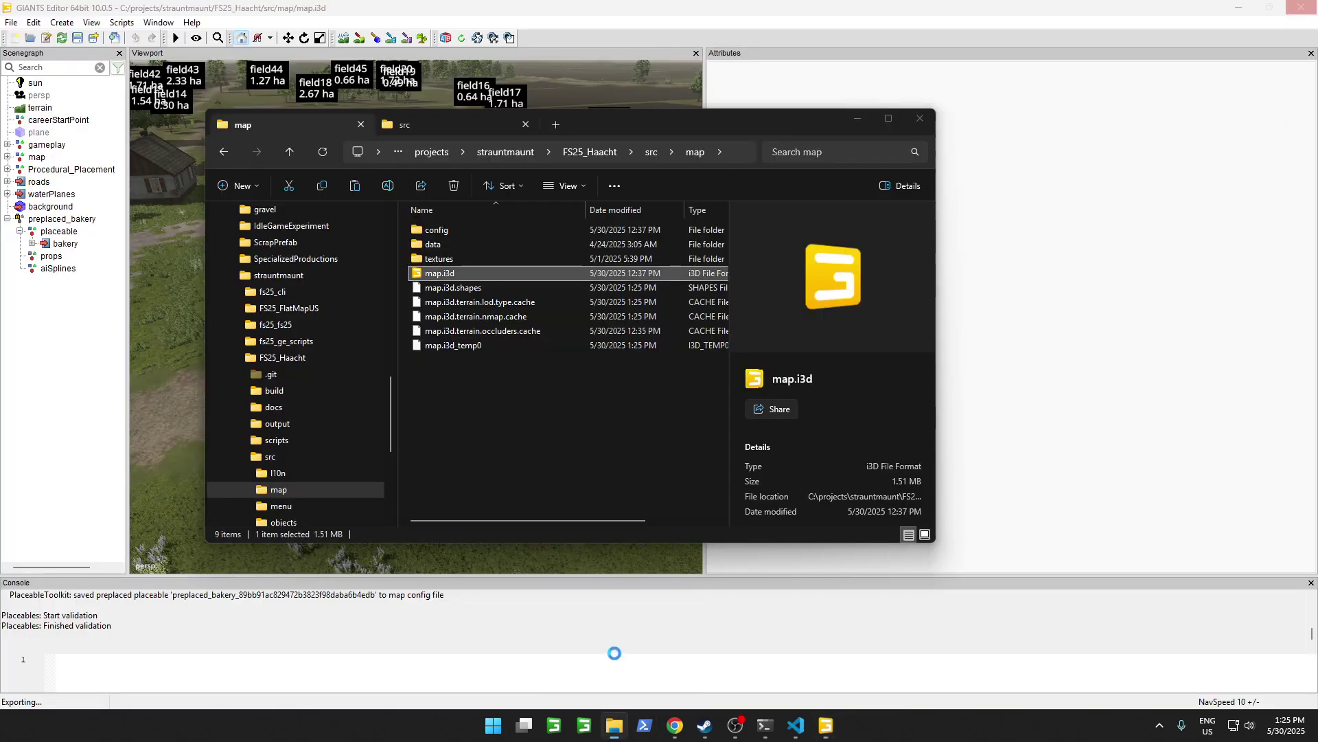
left_click(541, 435)
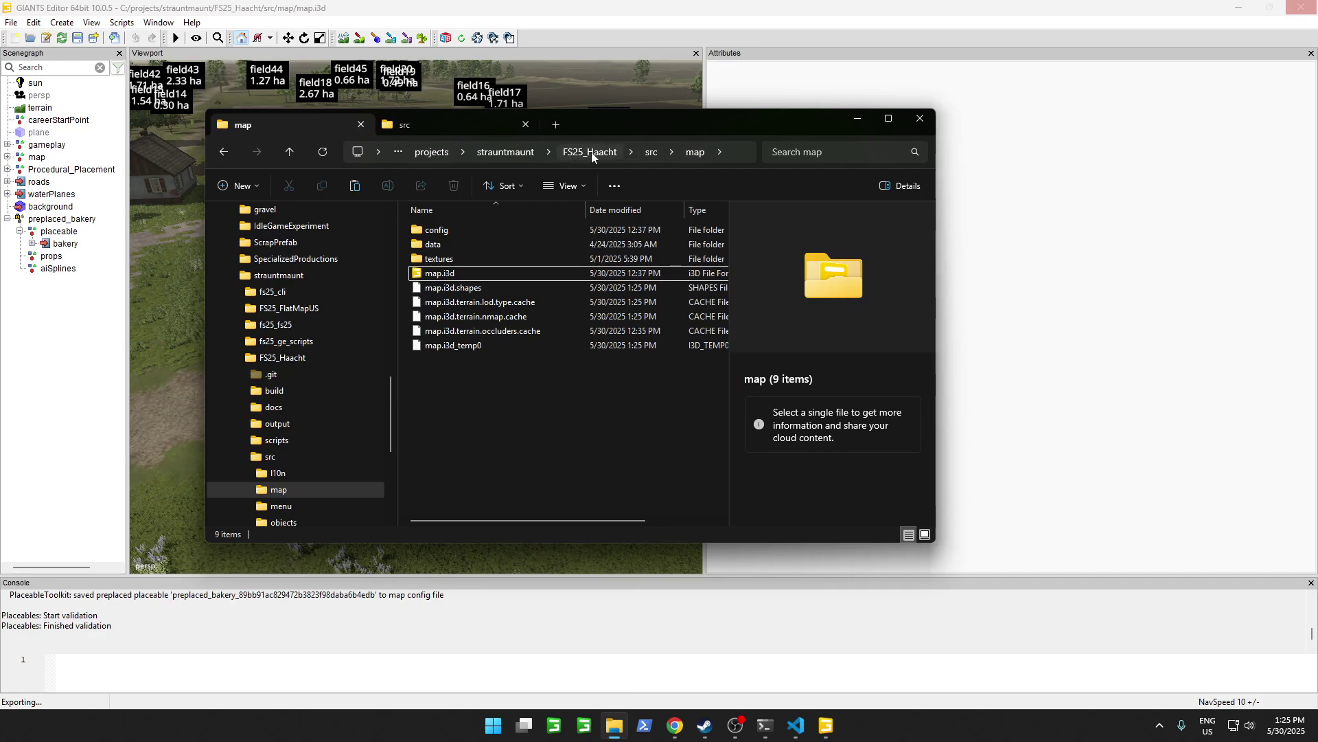
double_click(432, 231)
left_click(459, 373)
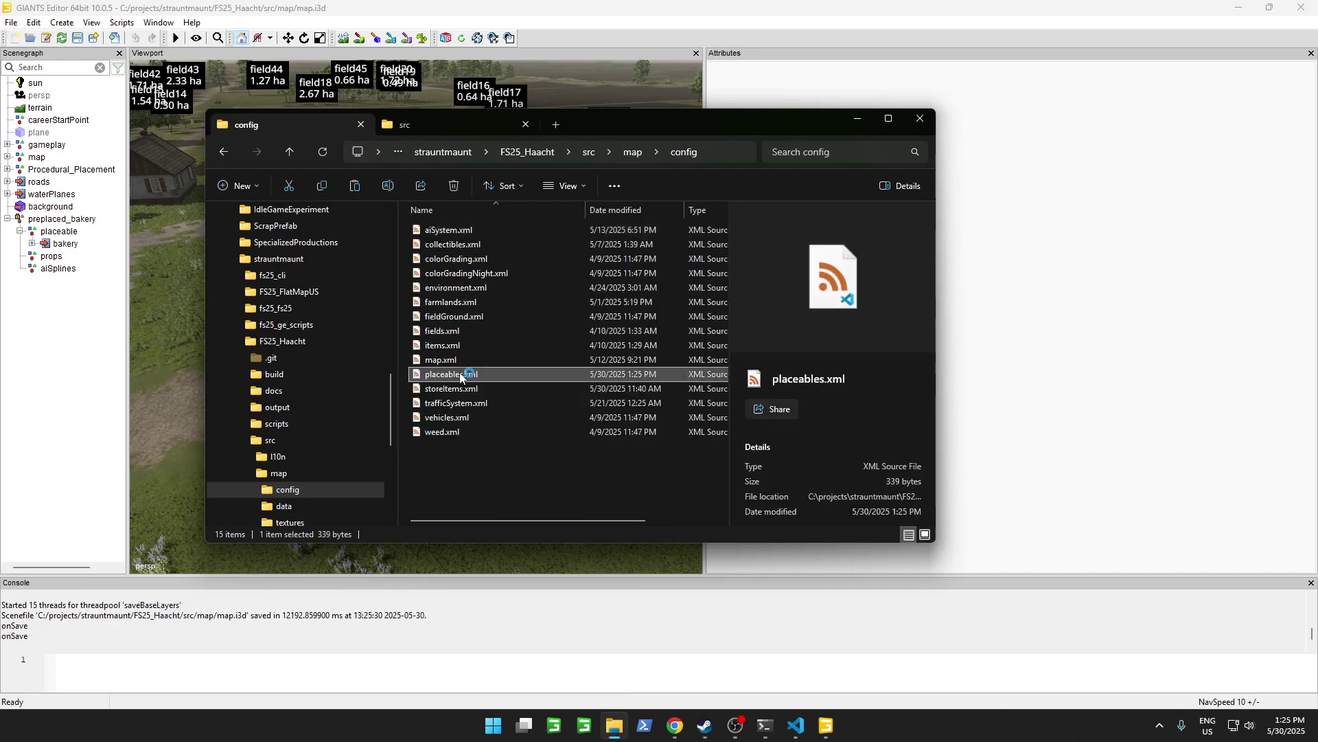
Check the bakery's placeable entry in placeables.xml, including isPreplaced and uniqueId, and return to GIANTS Editor.
left_click(345, 117)
left_click_drag(294, 96, 822, 95)
left_click(713, 155)
double_click(583, 100)
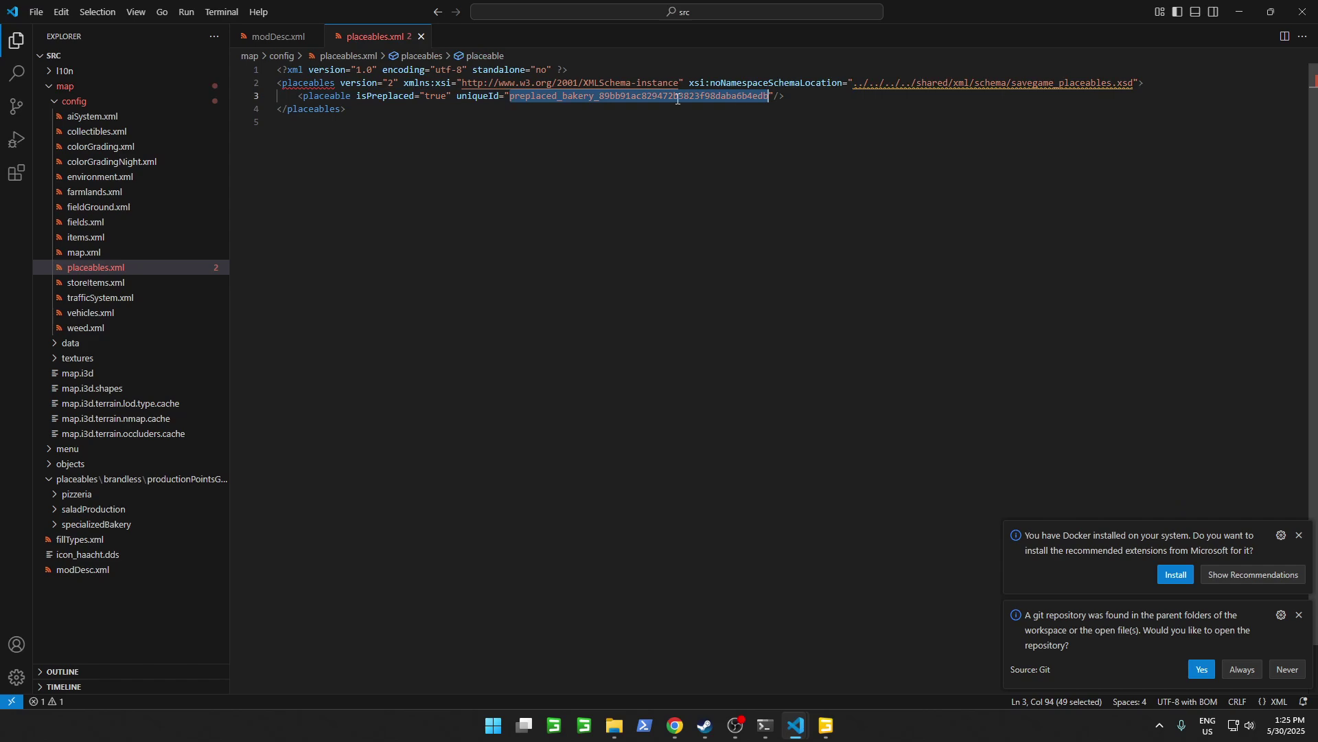
left_click(583, 136)
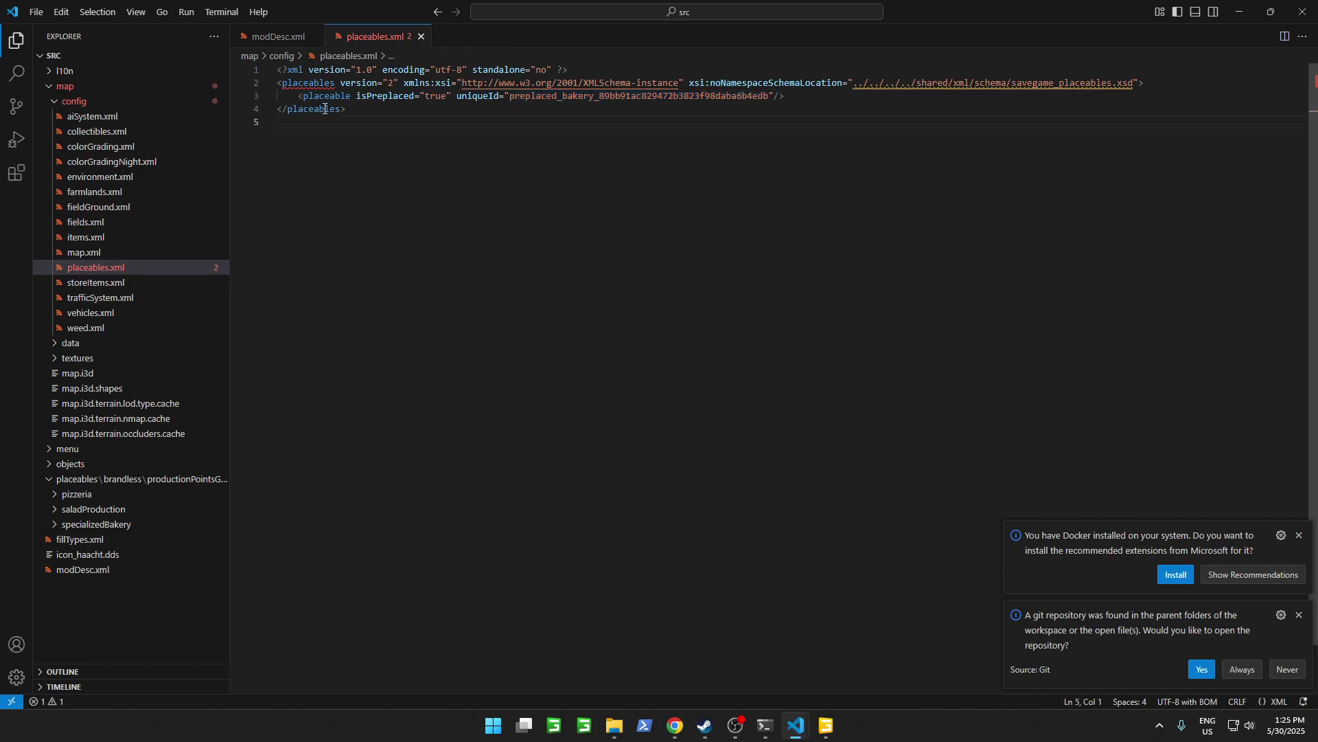
left_click_drag(356, 96, 451, 96)
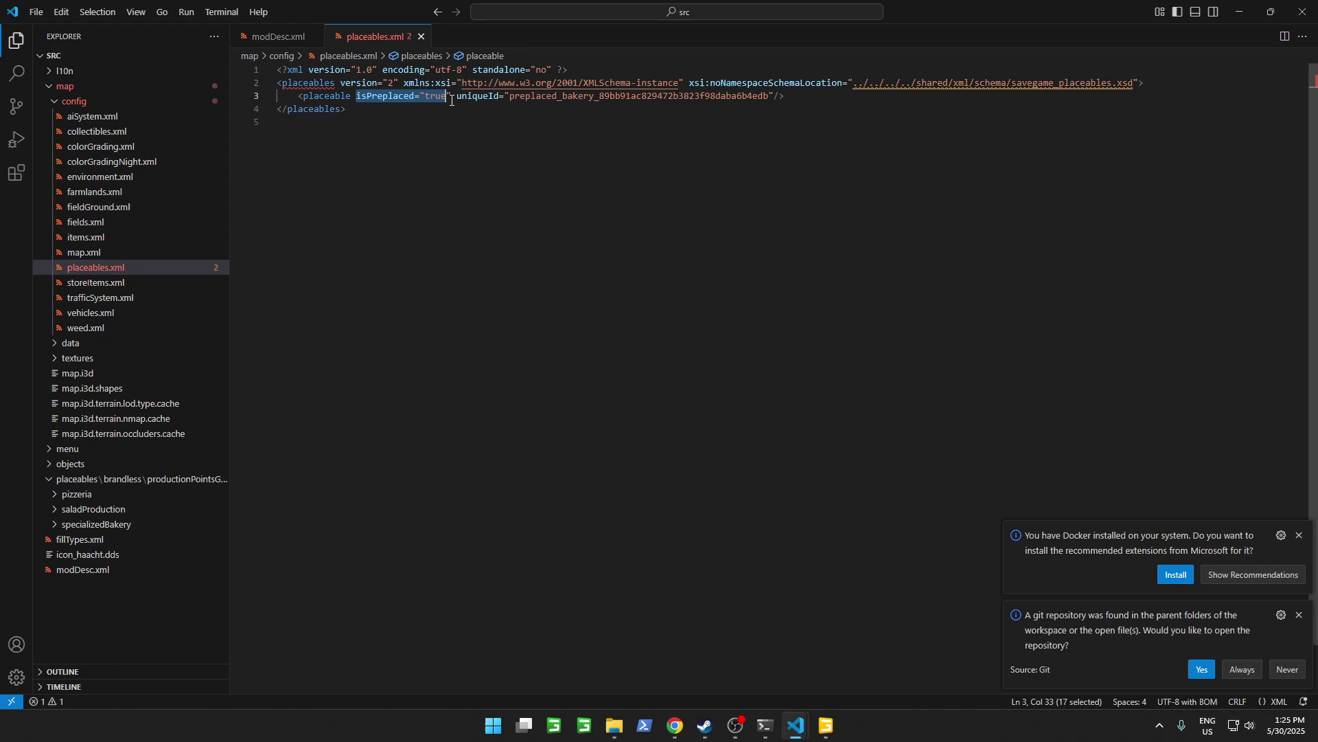
left_click(404, 223)
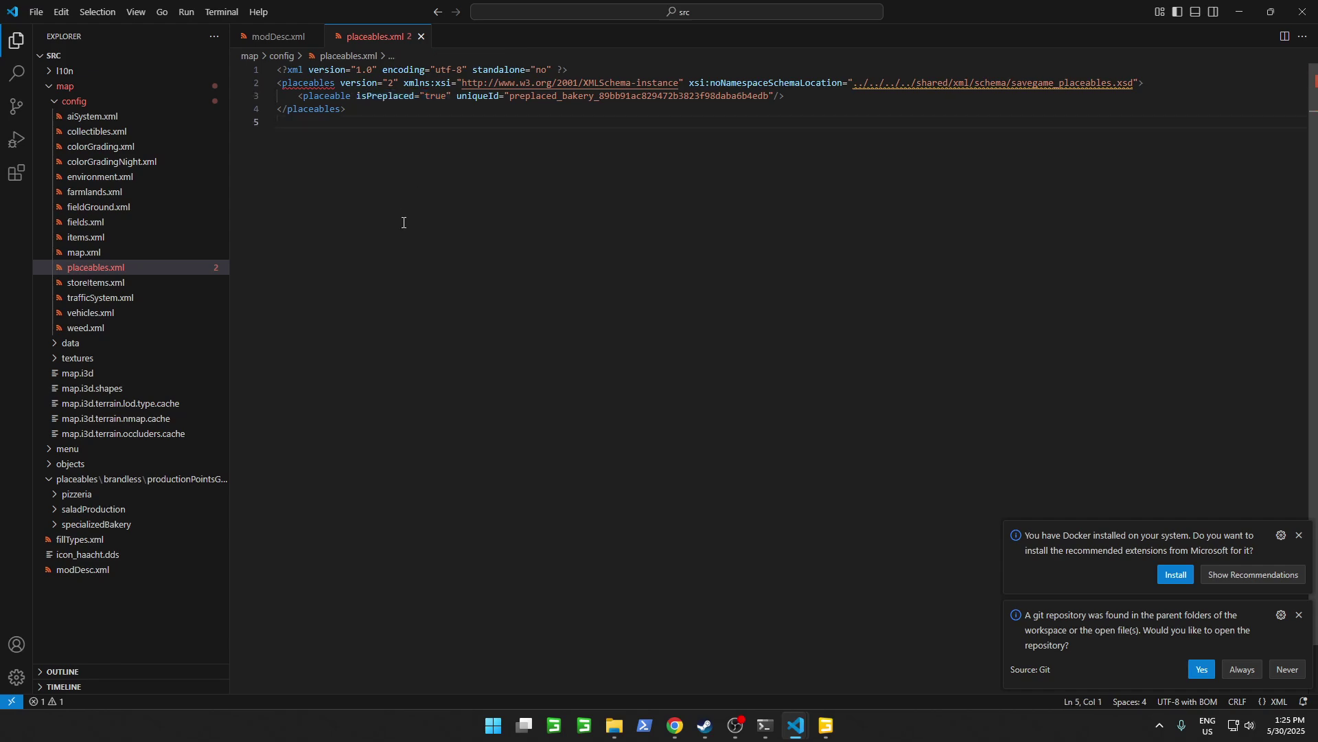
left_click(1247, 13)
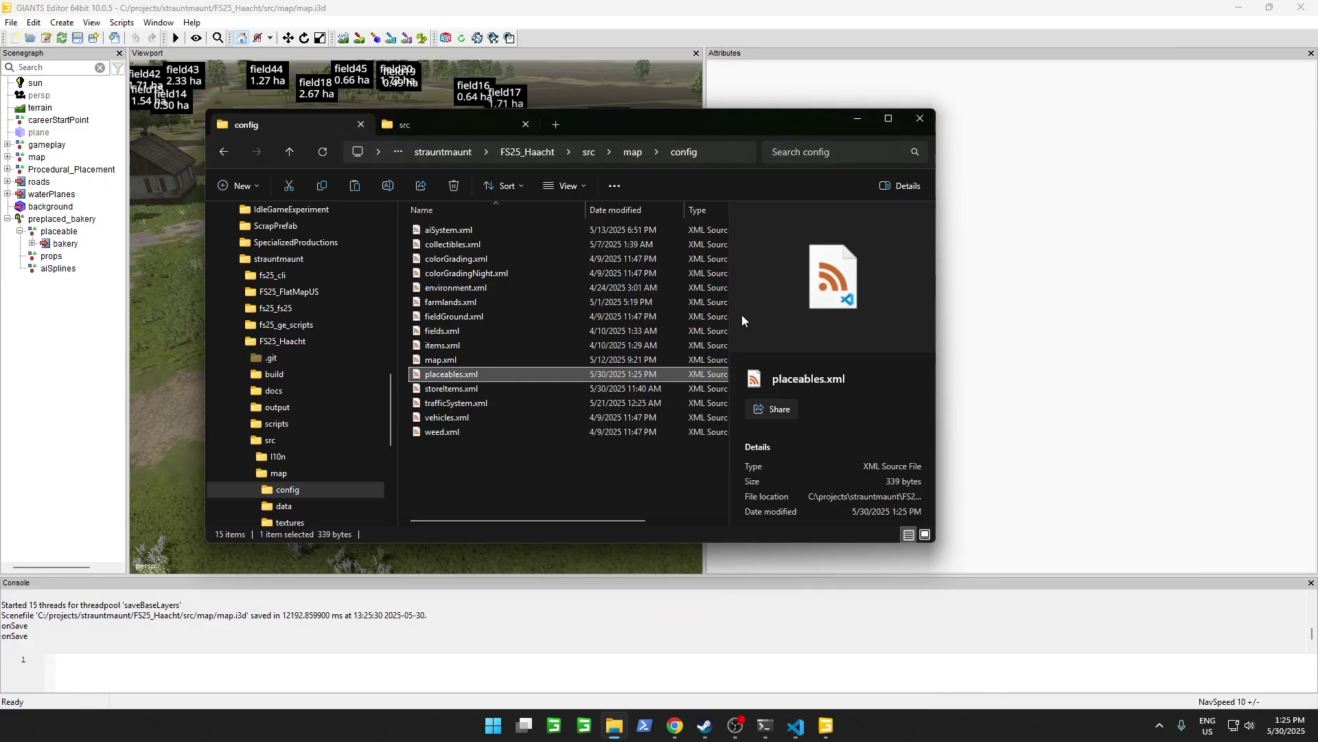
left_click(88, 387)
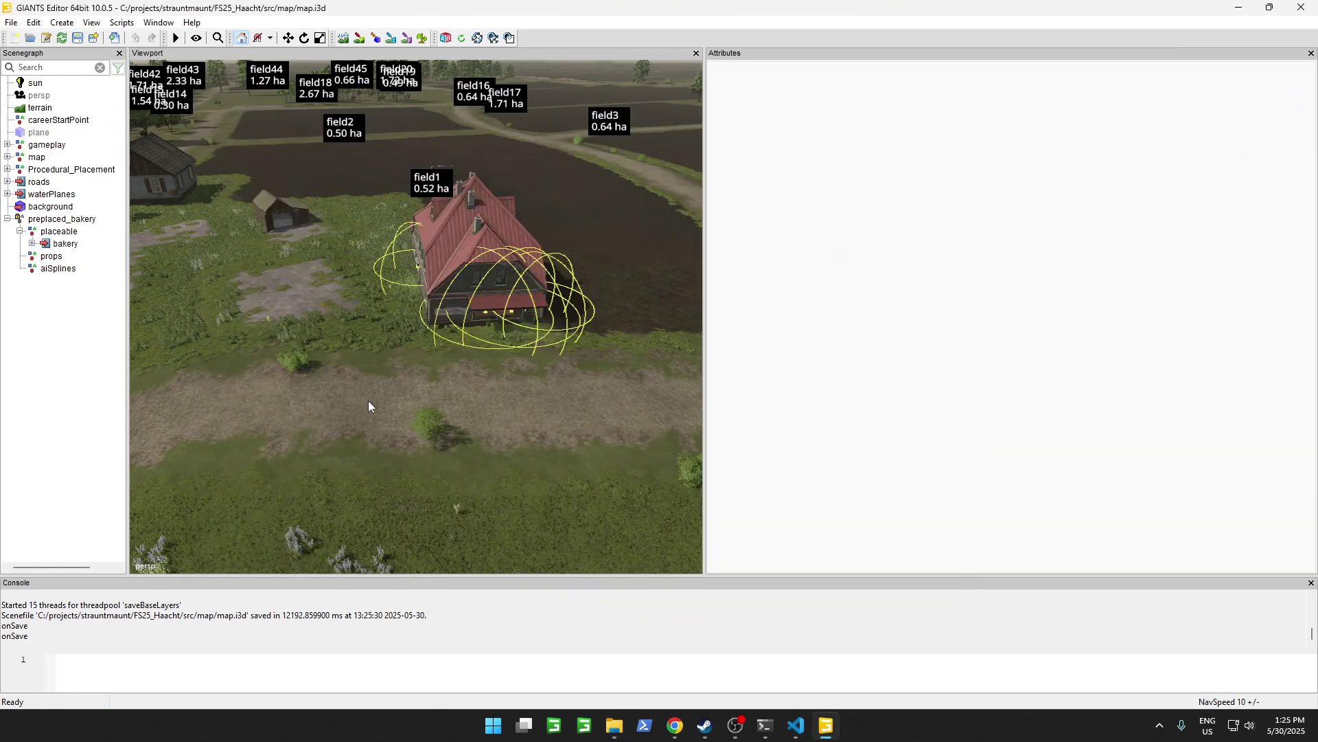
Switch to Windows PowerShell and run install-mod -force in the FS25_Haacht src folder.
mouse_move(774, 733)
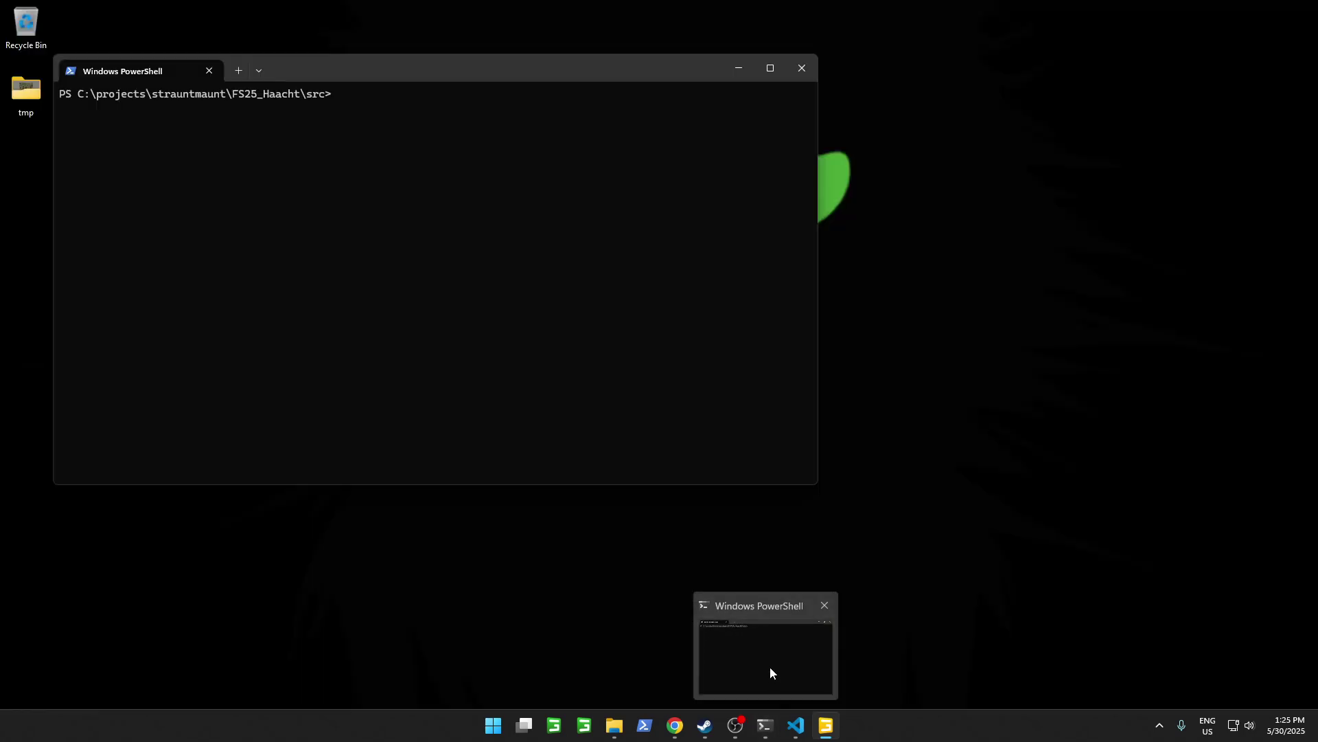
left_click(769, 666)
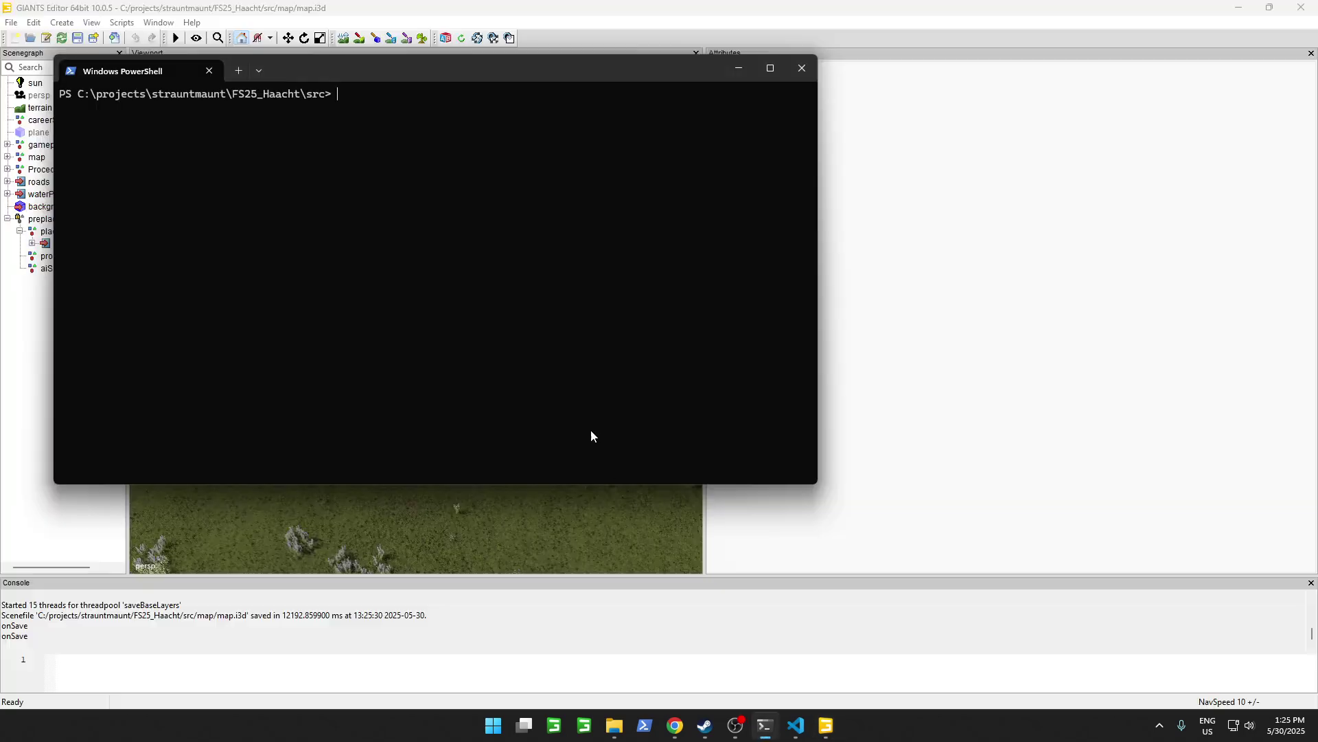
type("install-miod -force")
key("Return")
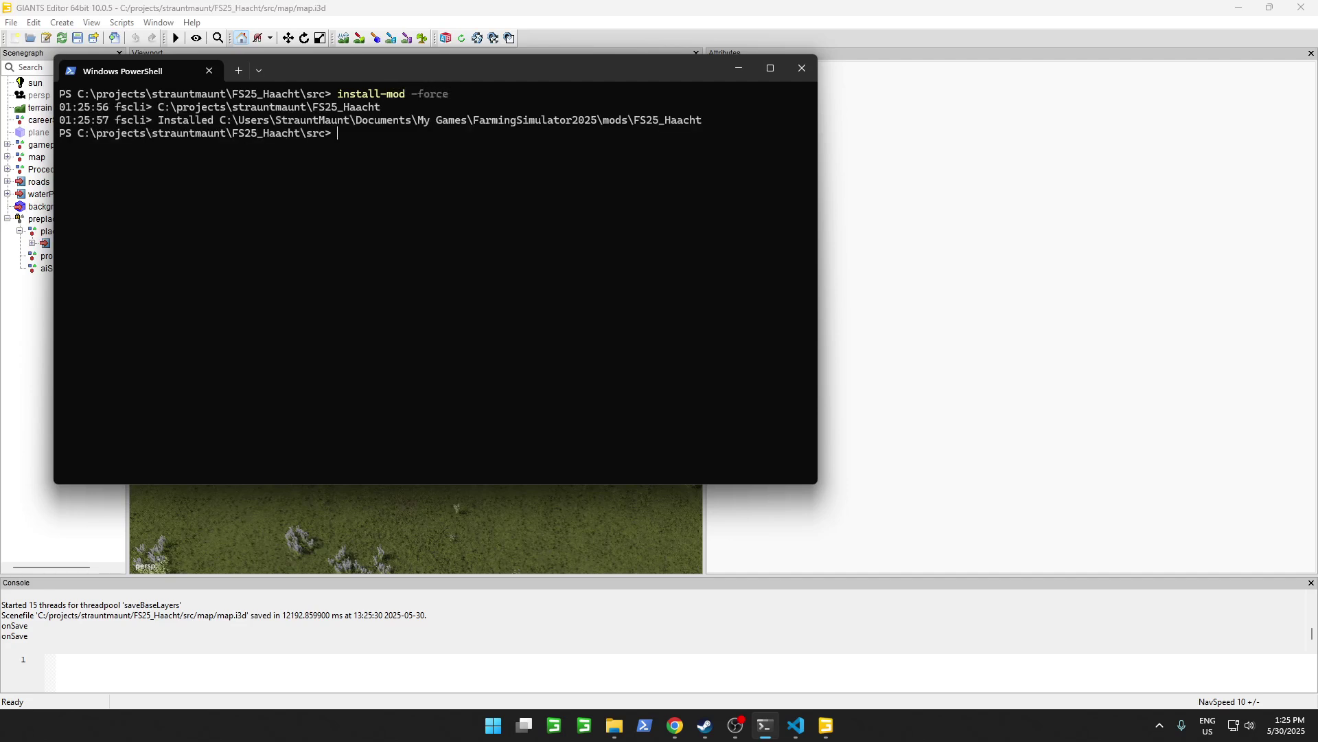
Launch Farming Simulator 25 from Steam, start a new career savegame on the Haacht, Belgium map, and dismiss the guided-tour message.
left_click(702, 733)
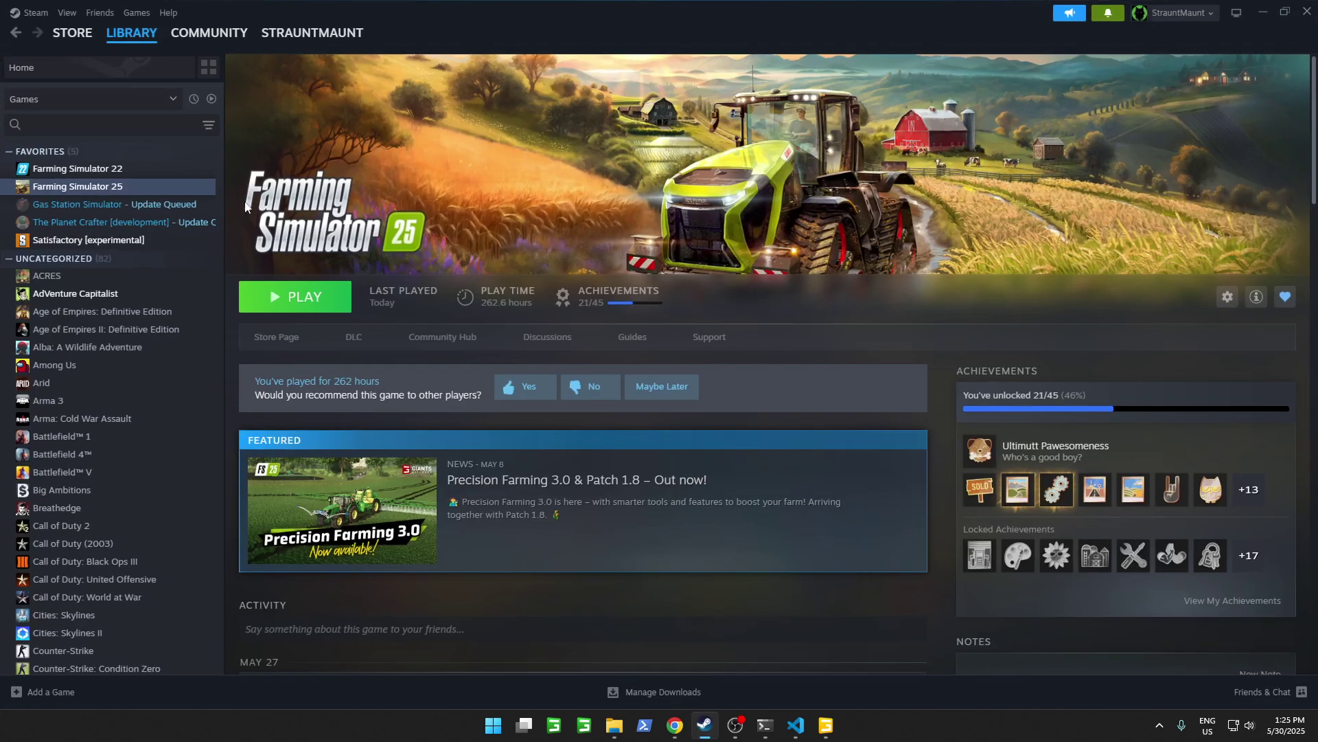
left_click(270, 287)
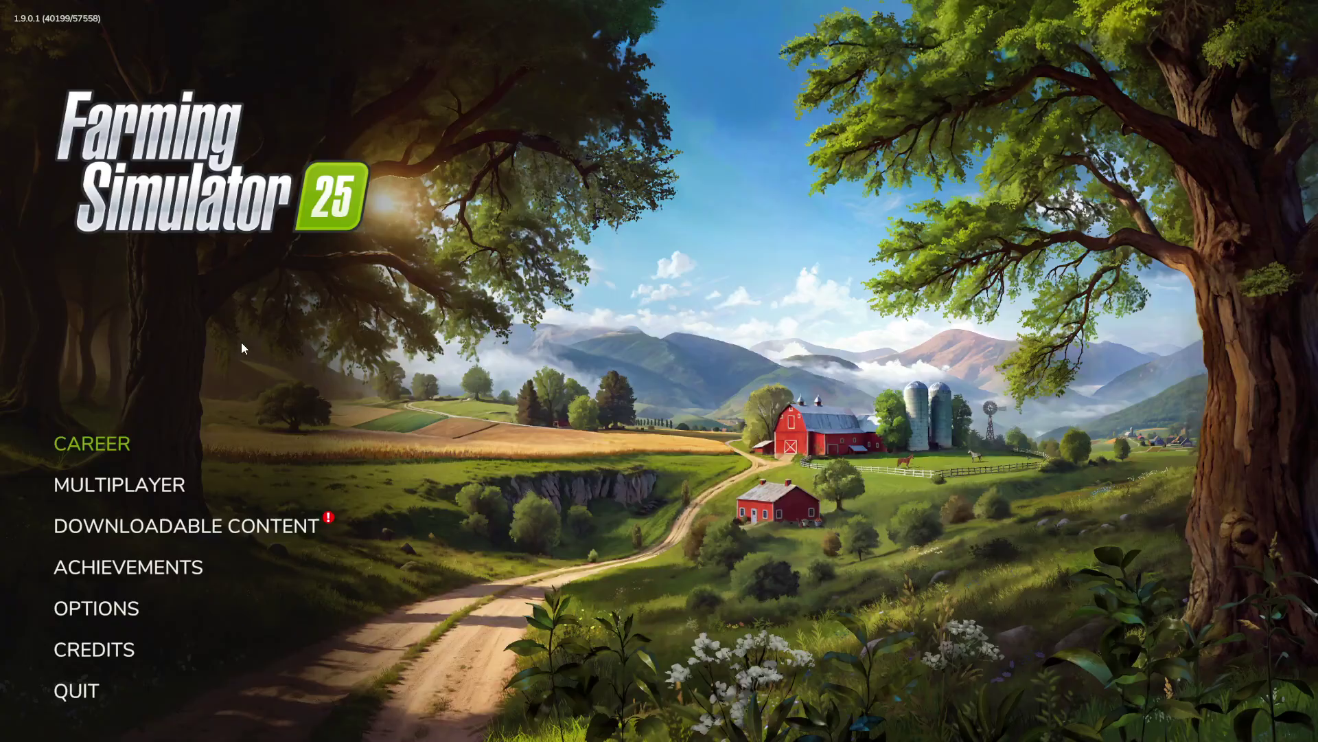
left_click(85, 438)
left_click(485, 165)
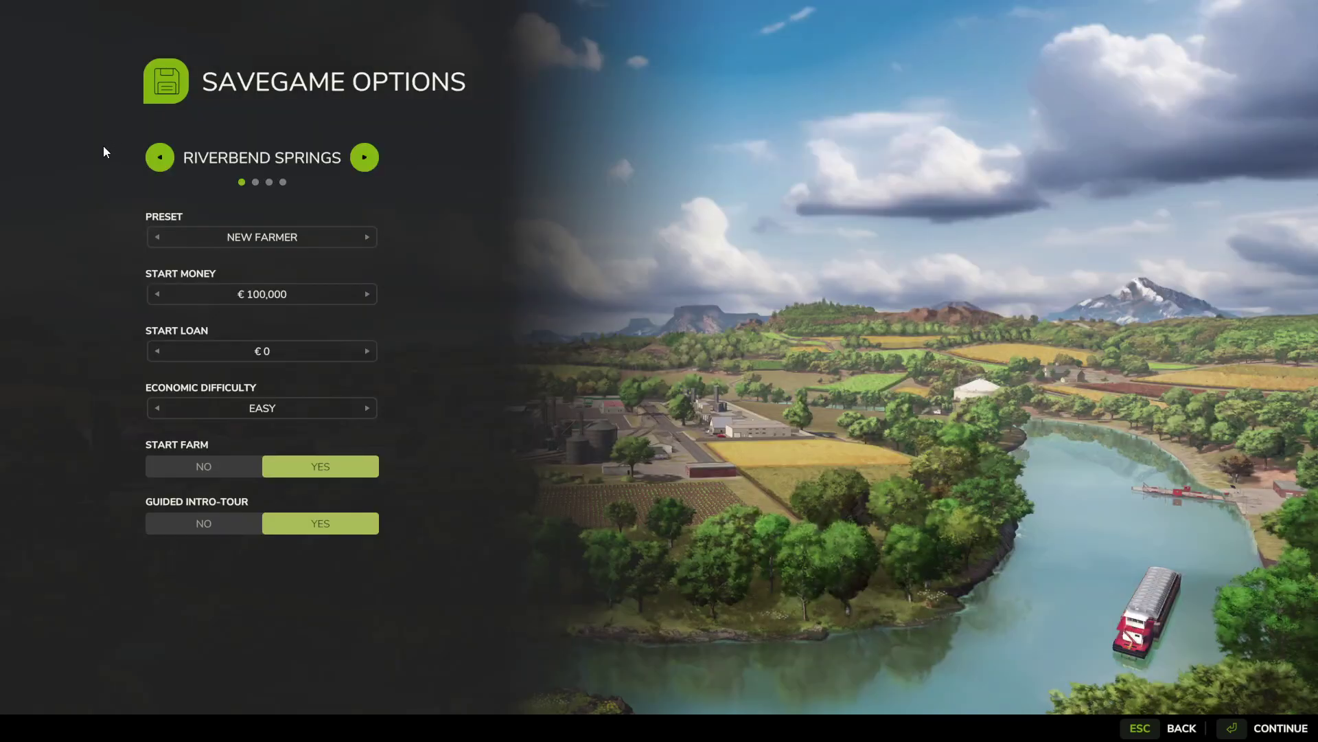
left_click(165, 159)
key("Return")
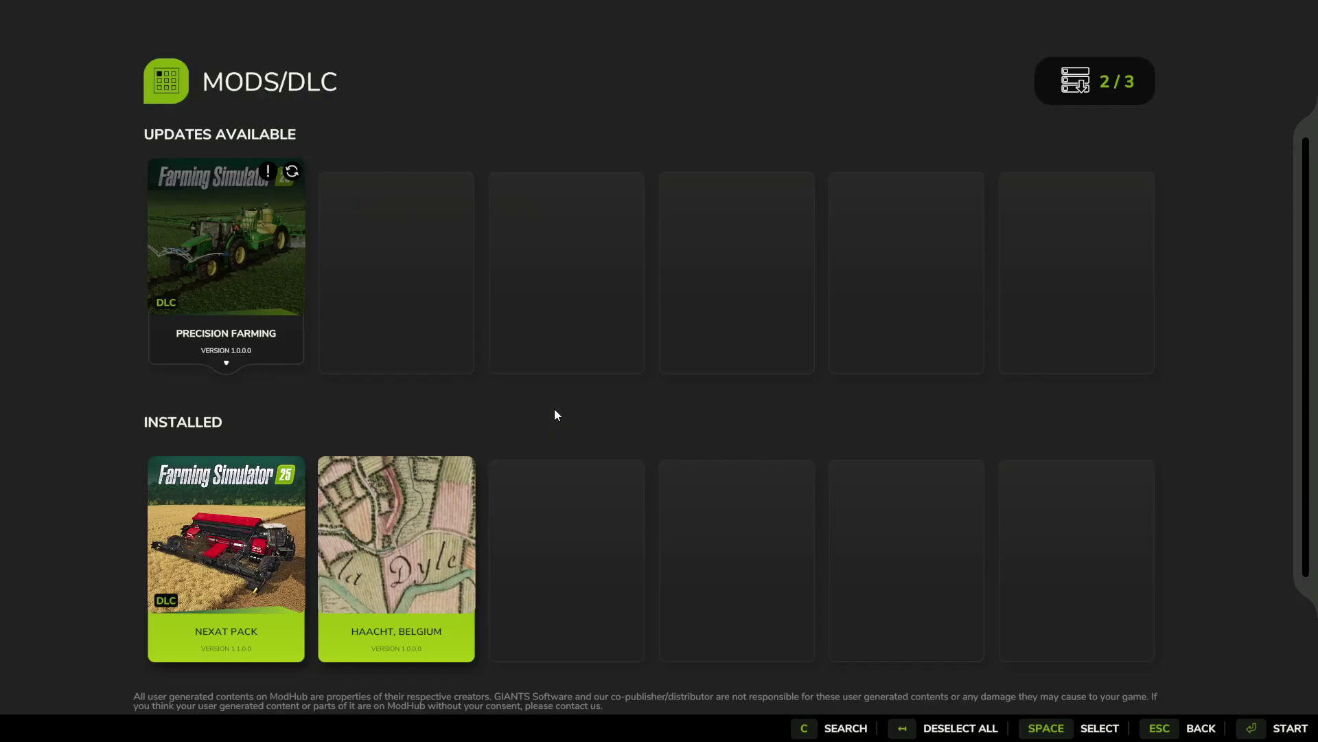
key("Return")
key("Return")
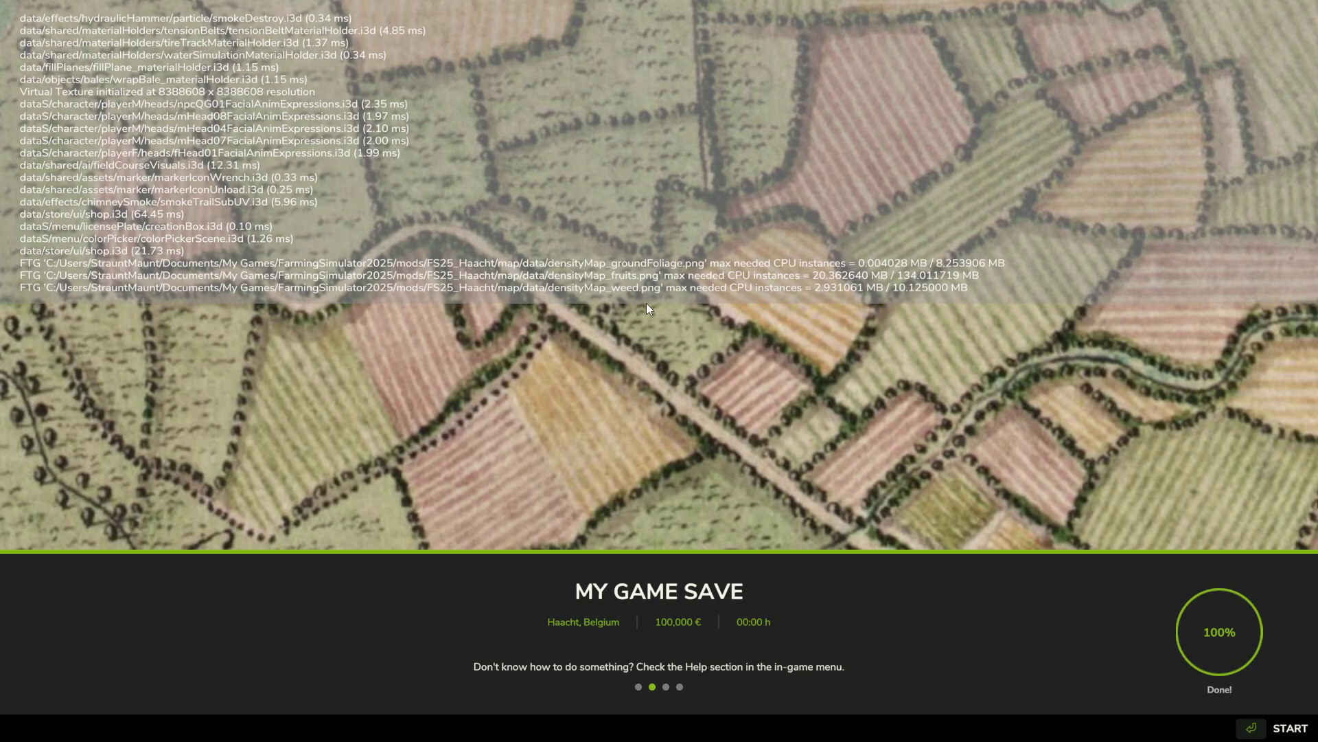
key("Return")
key("Escape")
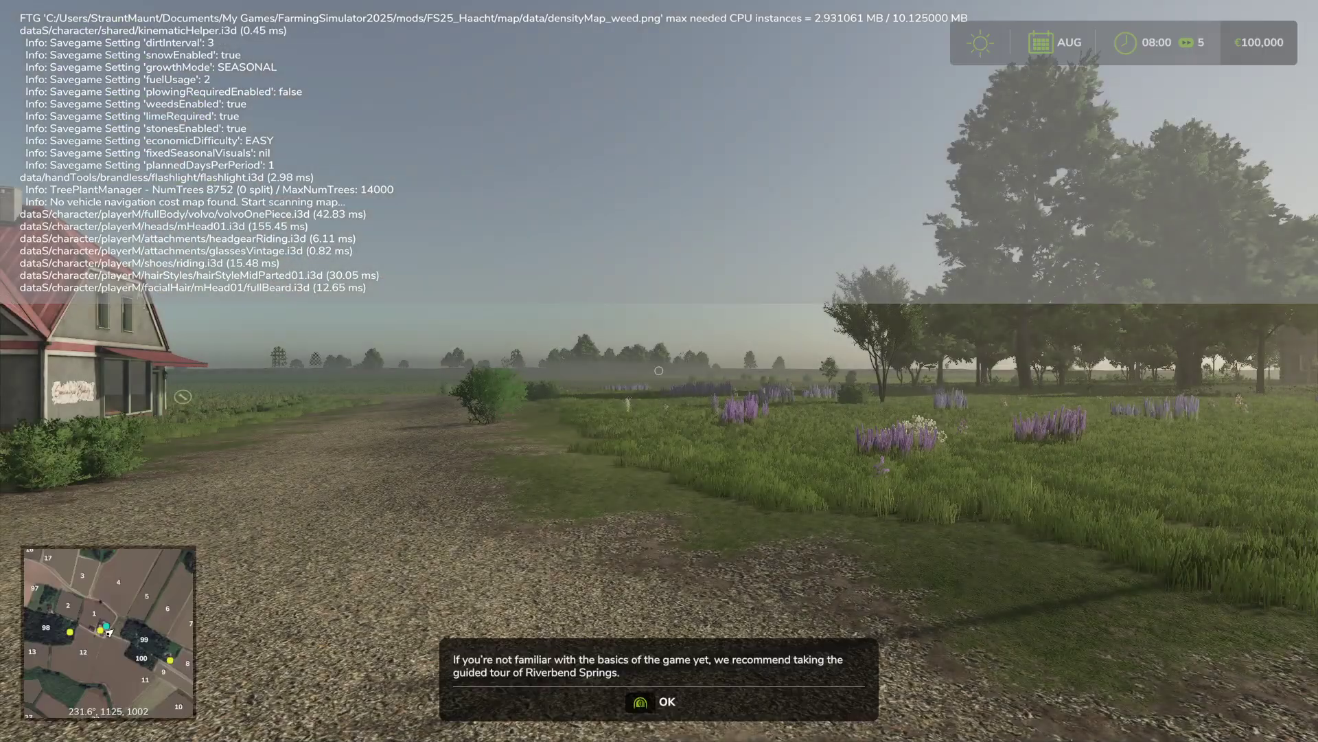
left_click(659, 371)
Walk over to the preplaced Specialized Bakery and up to the interaction marker at its shop entrance.
key("w")
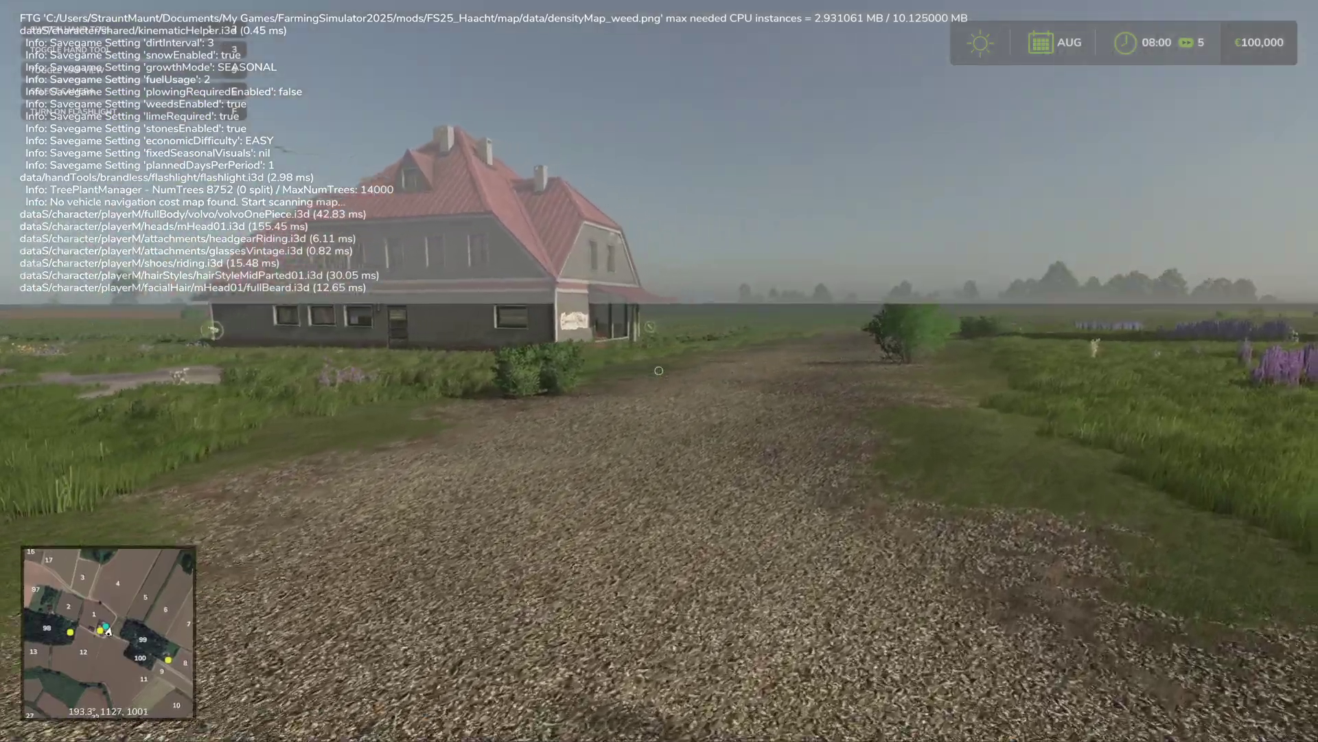
key("w")
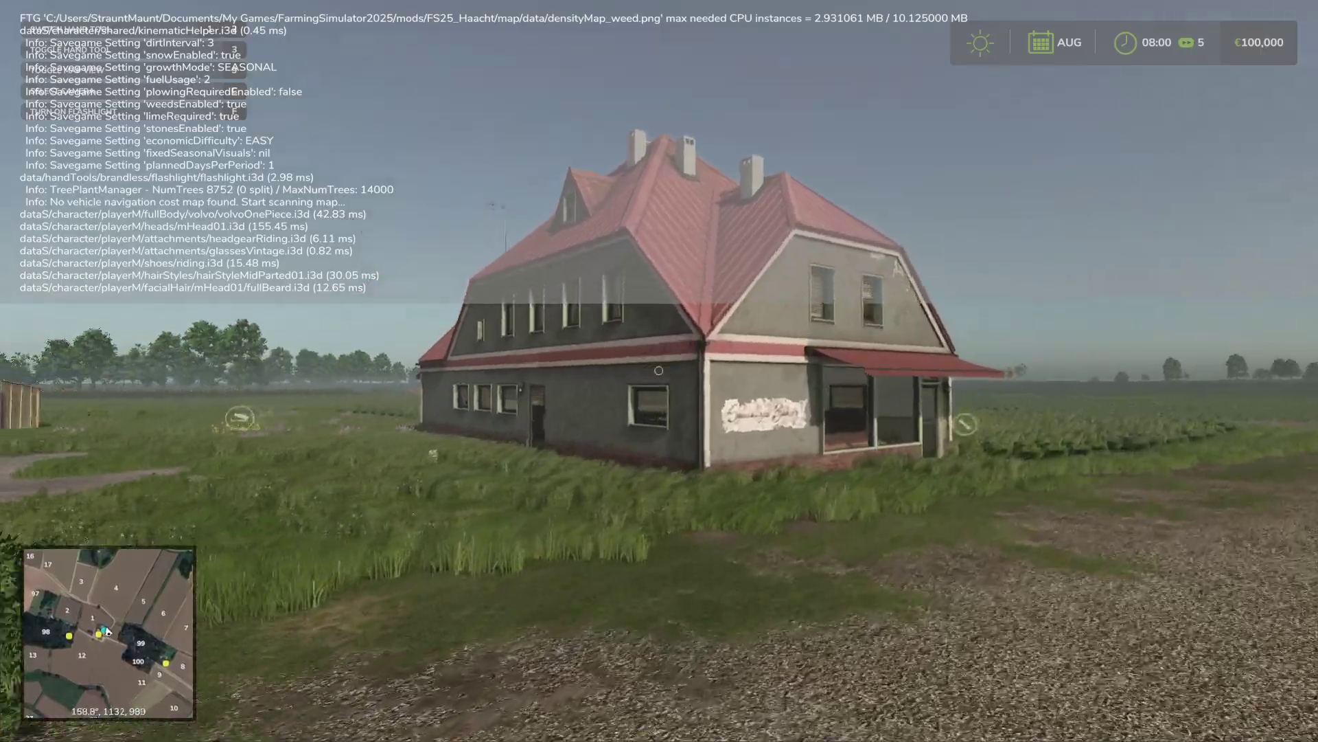
key("w")
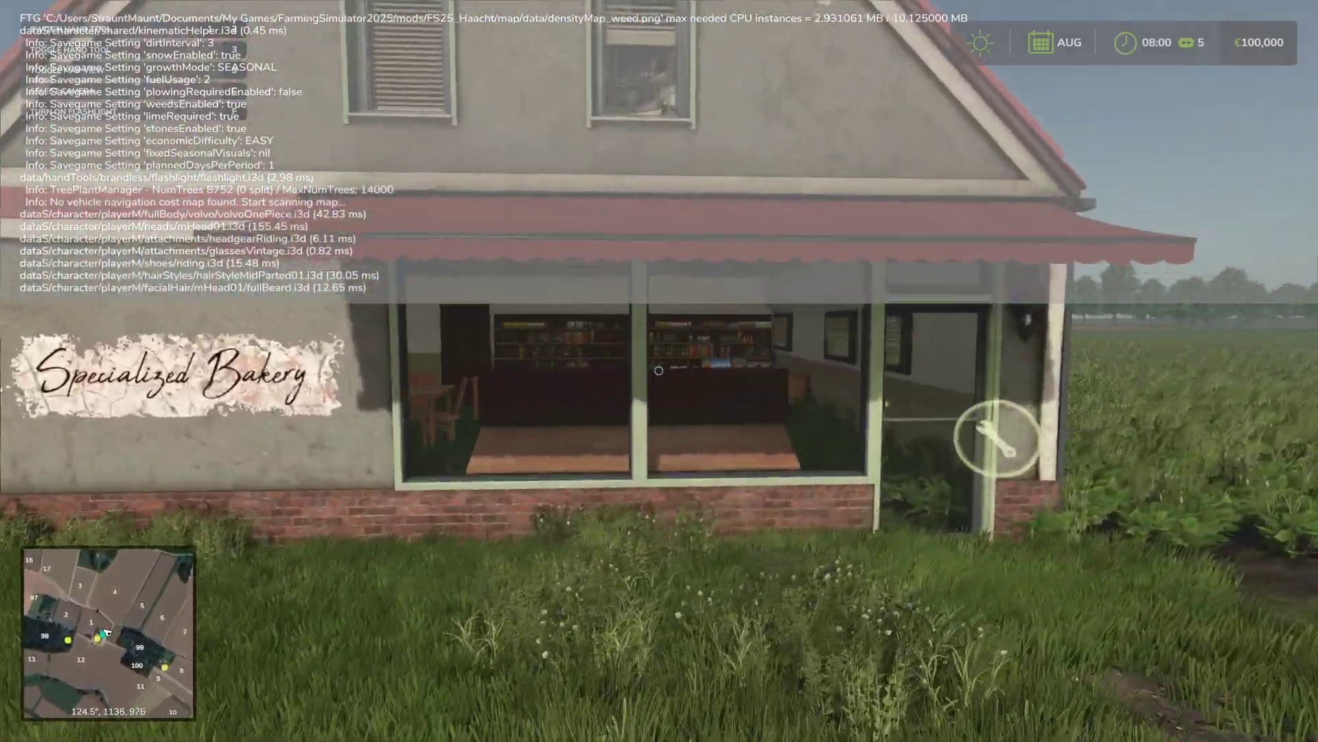
key("w")
Try to buy the Specialized Bakery building for 150,000 €.
key("grave")
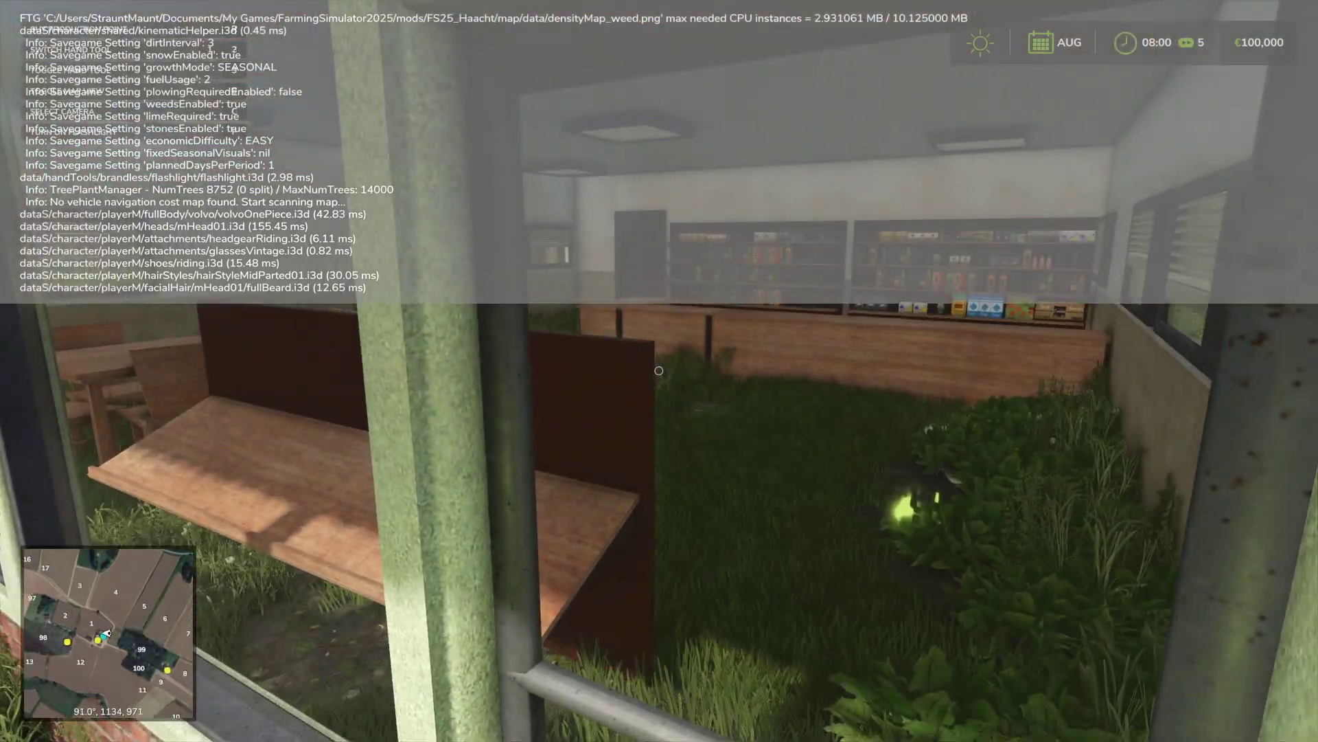
key("grave")
Add 1,000,000 € to the farm with the console command gsMoneyAdd 1000000 and close the console.
key("grave")
key("r")
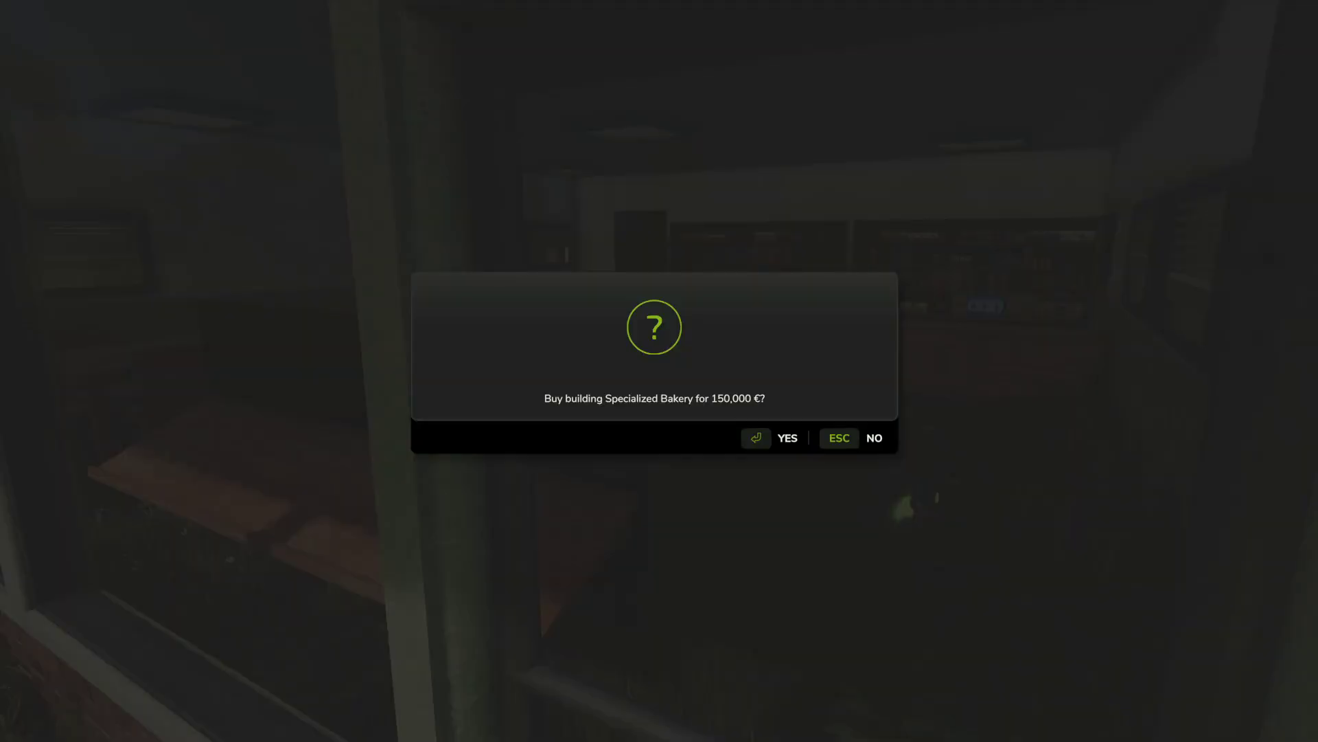
key("Return")
key("grave")
type("addmo")
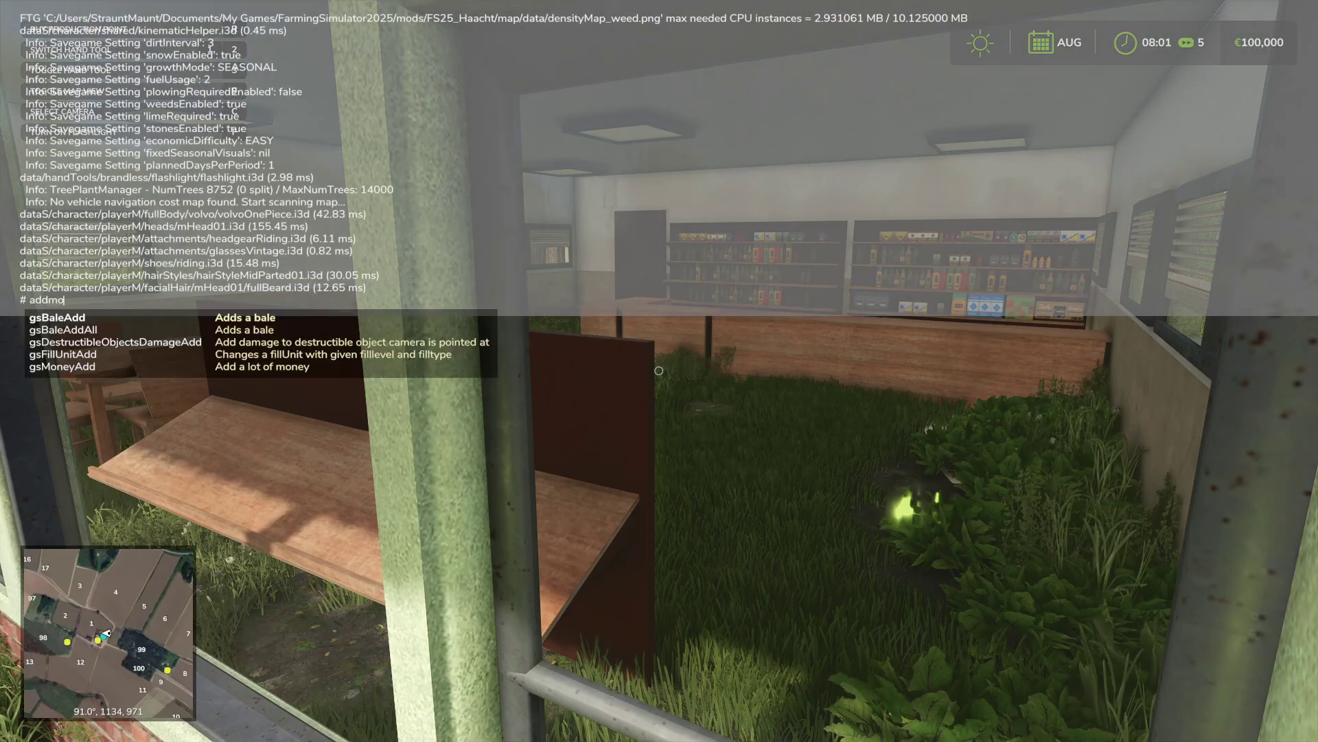
key("Down")
key("Down")
key("Down")
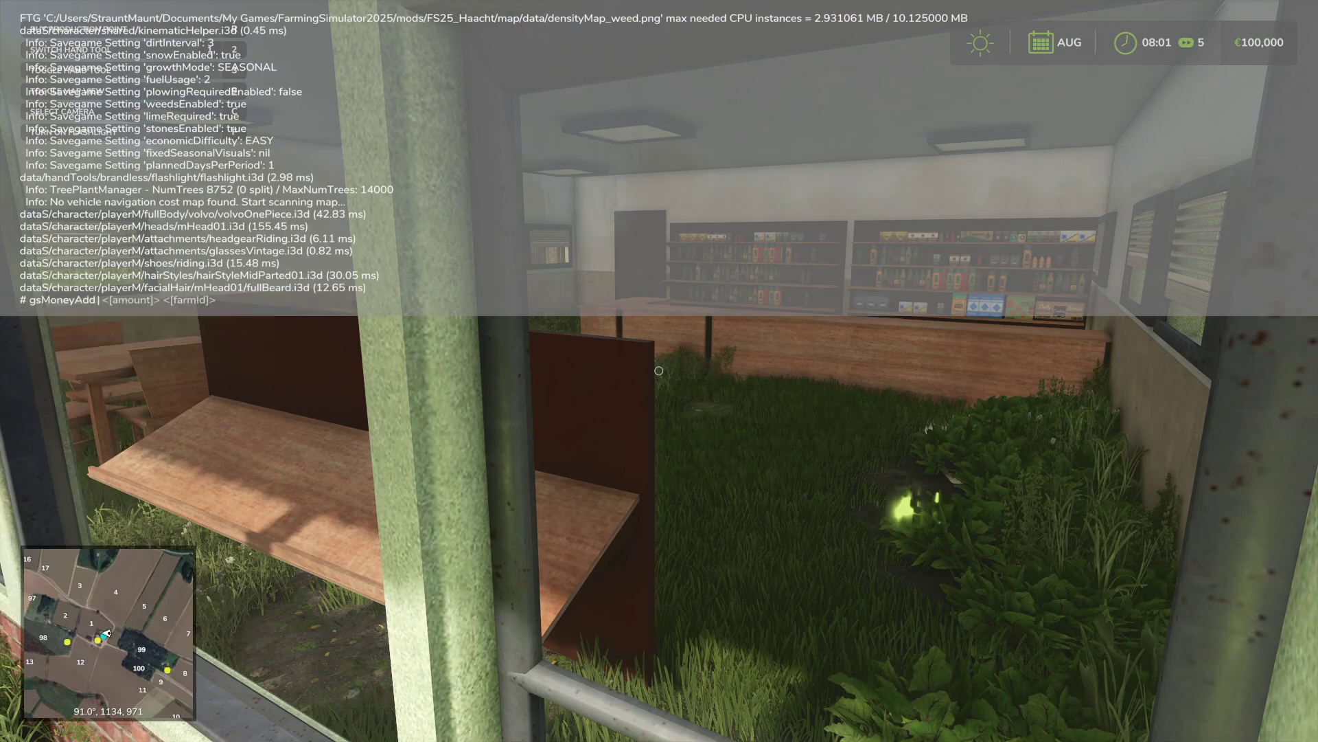
type("1000000")
key("Return")
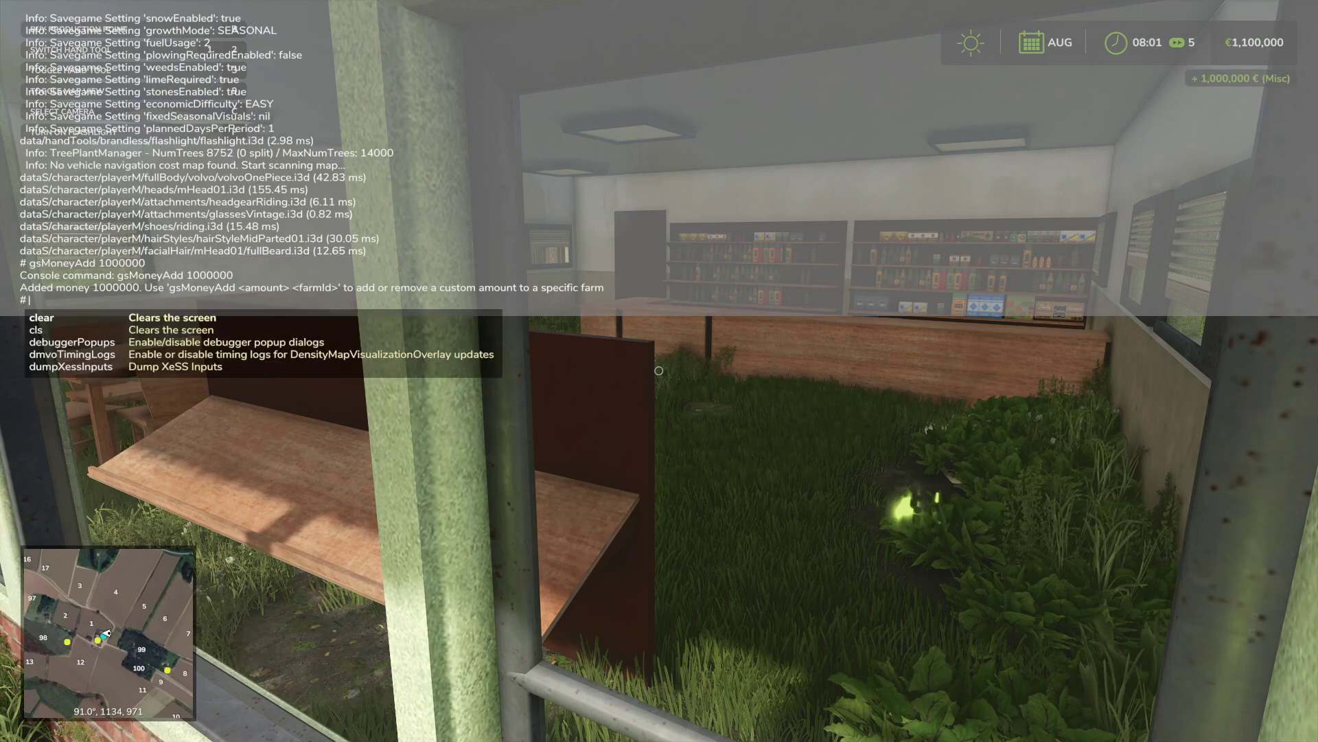
key("grave")
Buy the Specialized Bakery building for 150,000 € and accept the confirmation.
key("r")
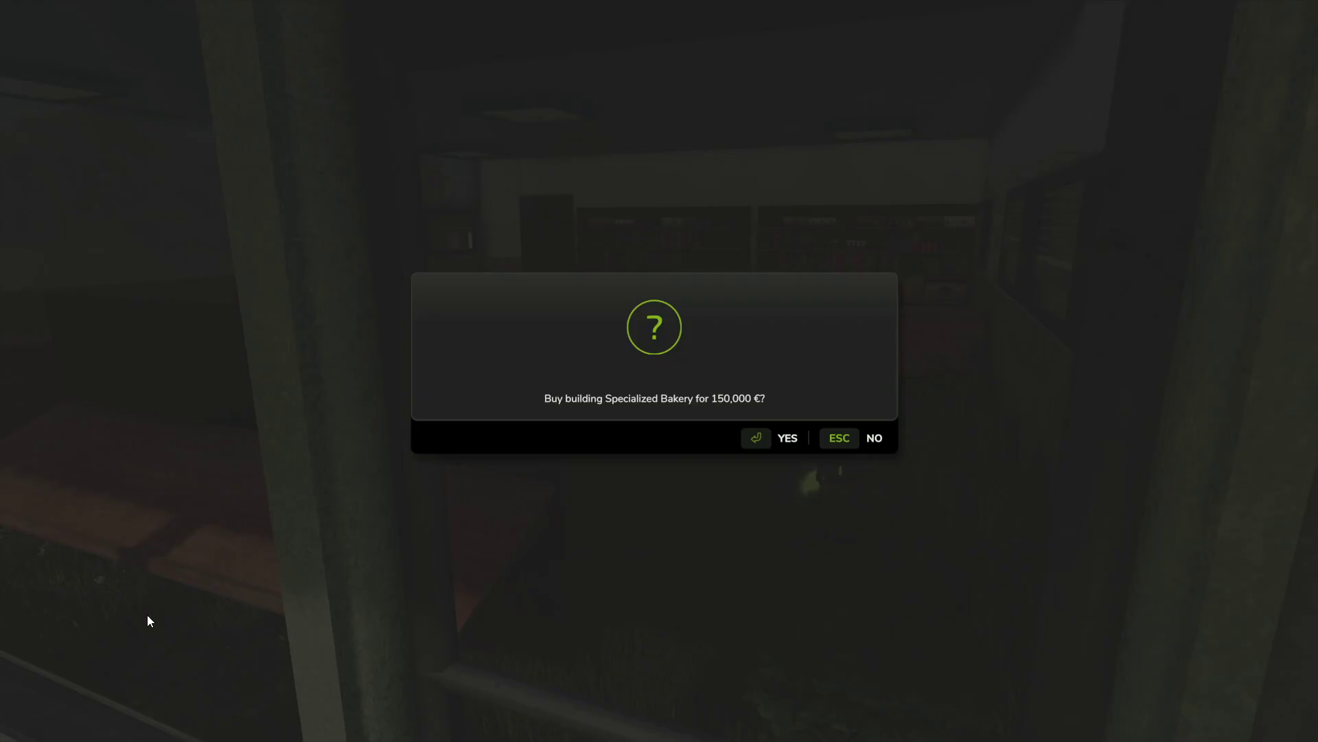
key("Return")
key("Return")
Check the owned Specialized Bakery's recipes and materials in the production chains overview, and return to the game.
key("Escape")
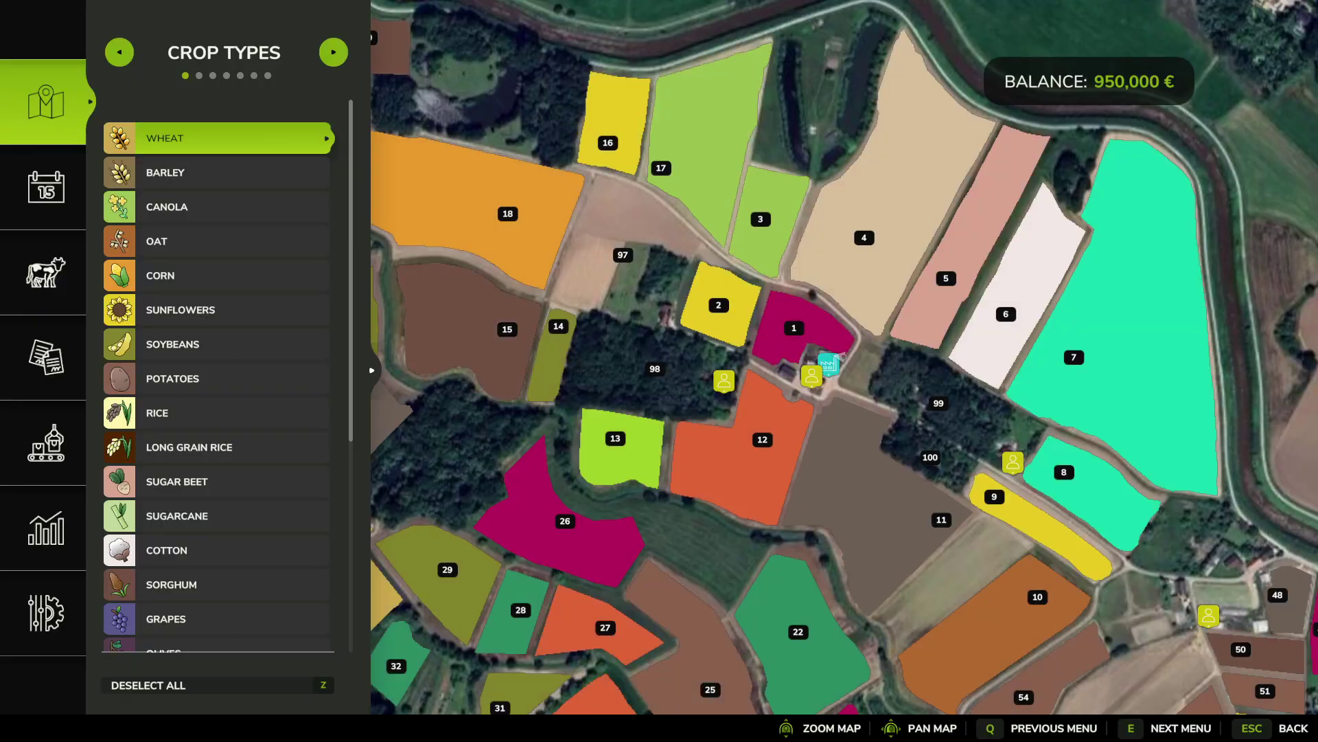
left_click(28, 446)
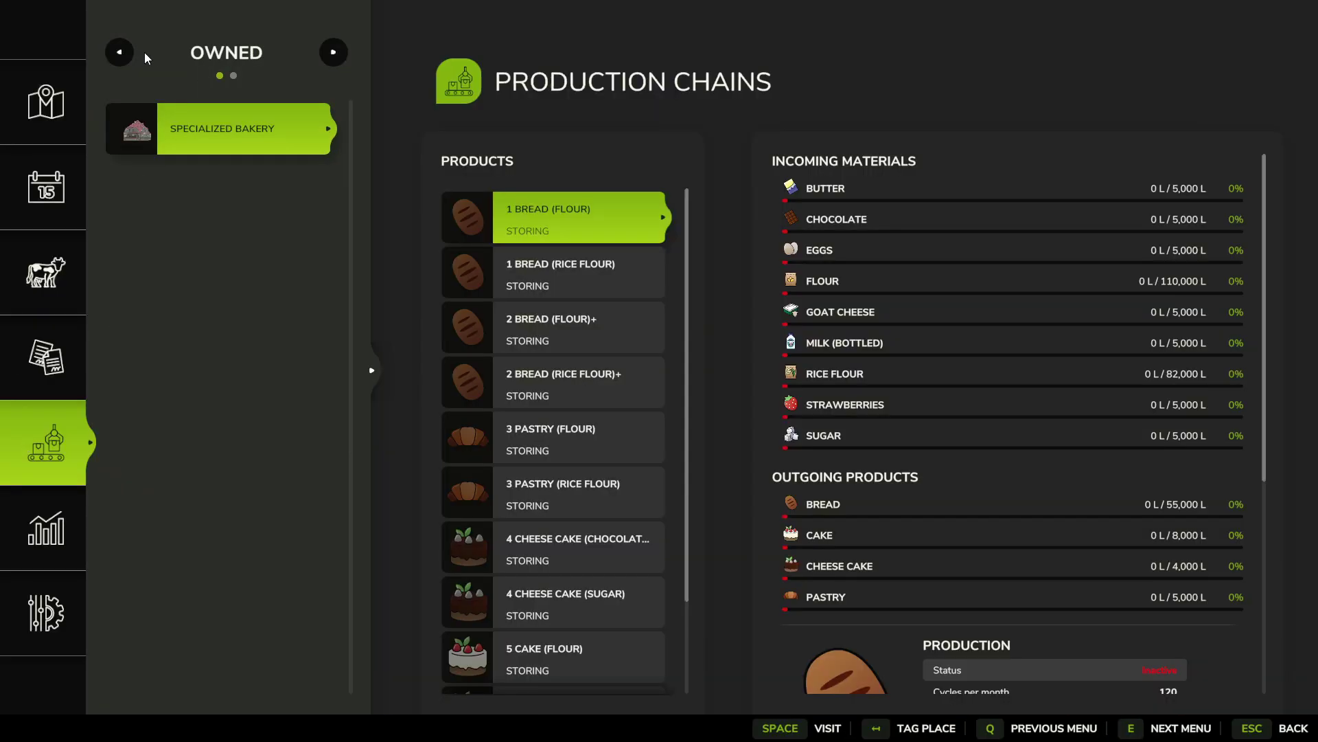
left_click(139, 55)
left_click(332, 53)
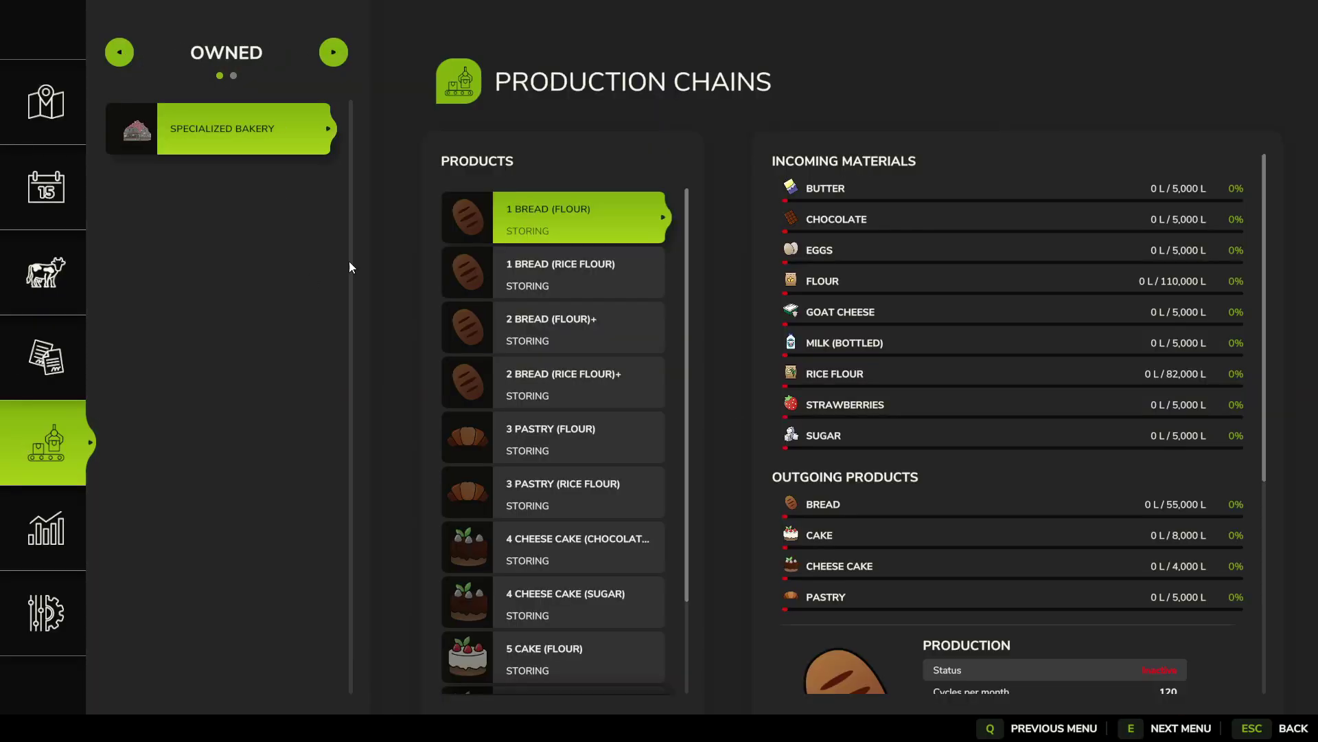
key("Escape")
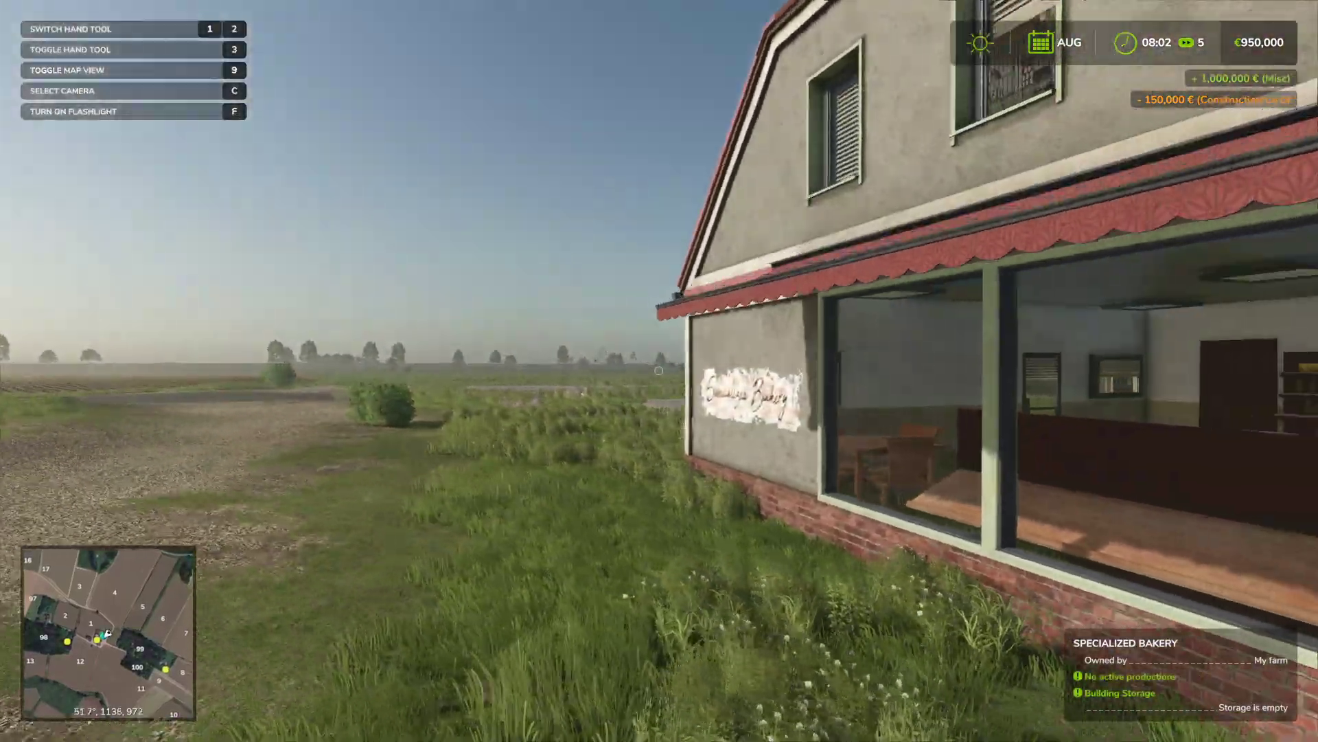
Walk around the Specialized Bakery to view it from outside, and leave the game window.
key("a")
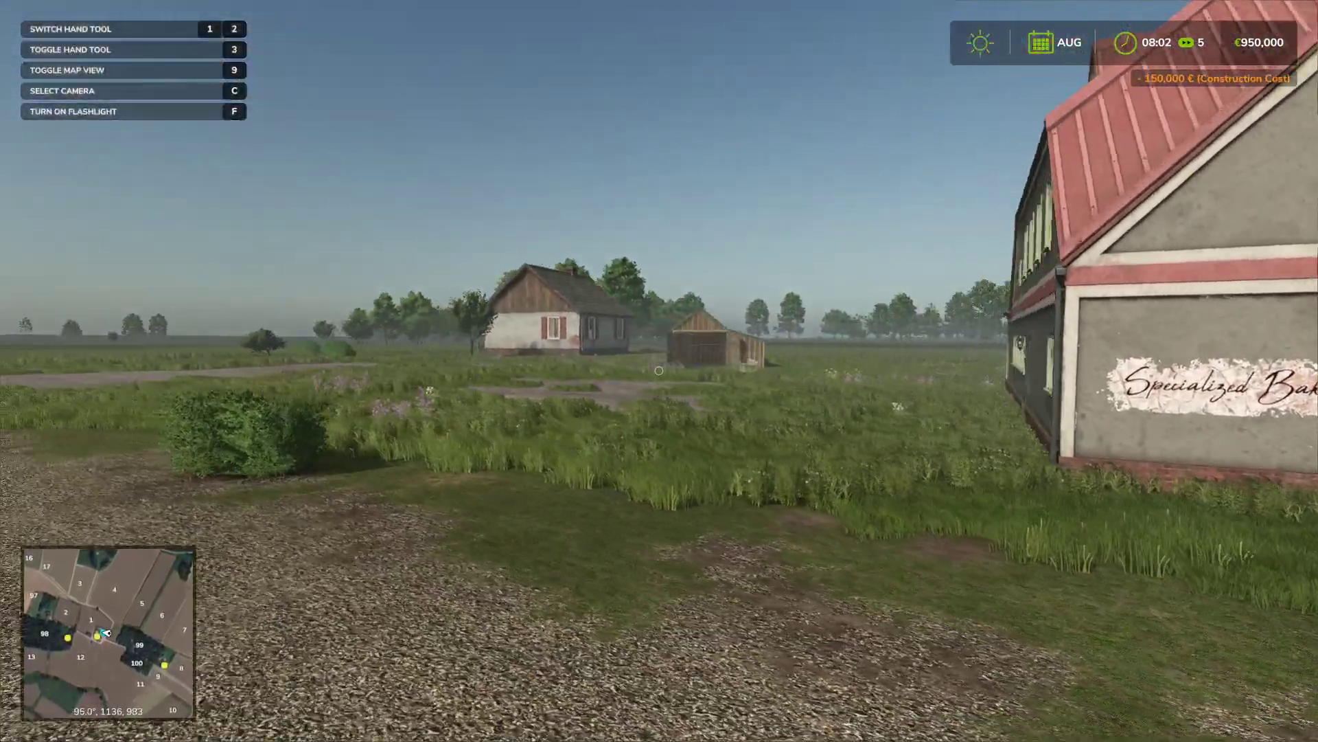
key("a")
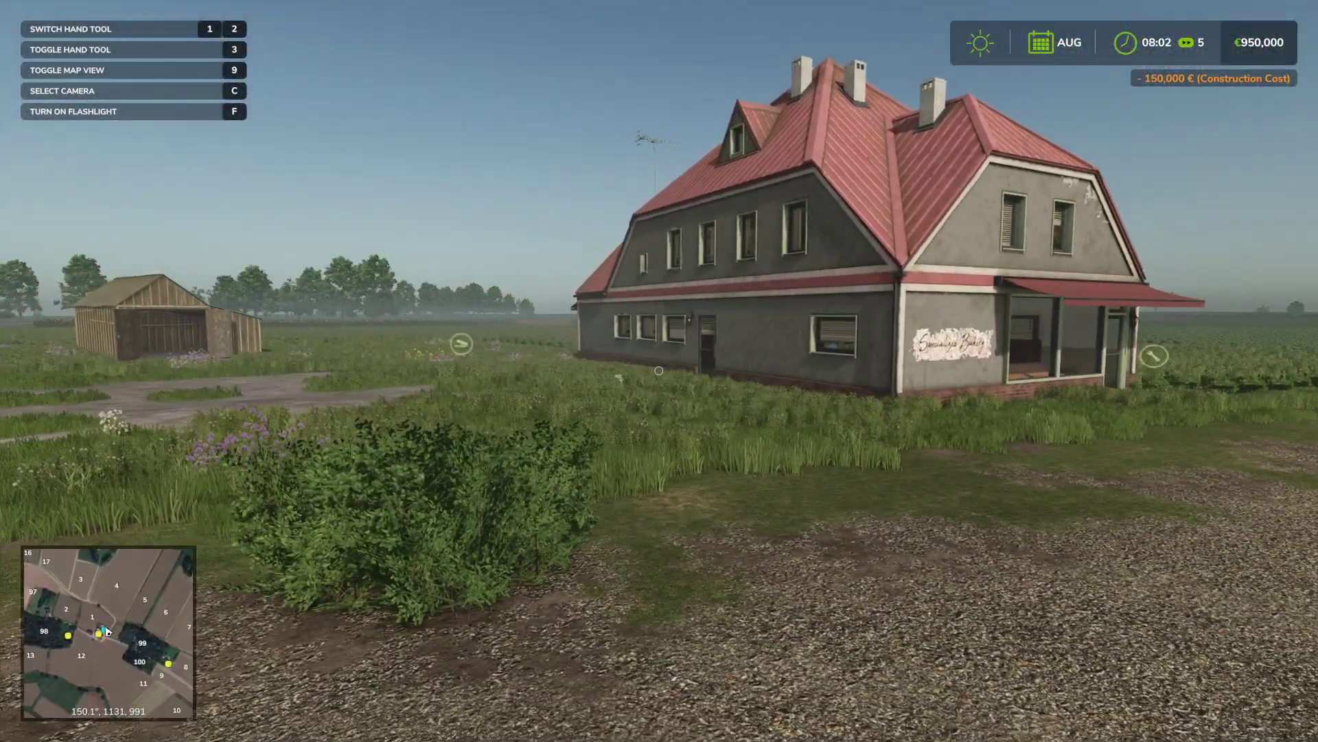
key("alt+Tab")
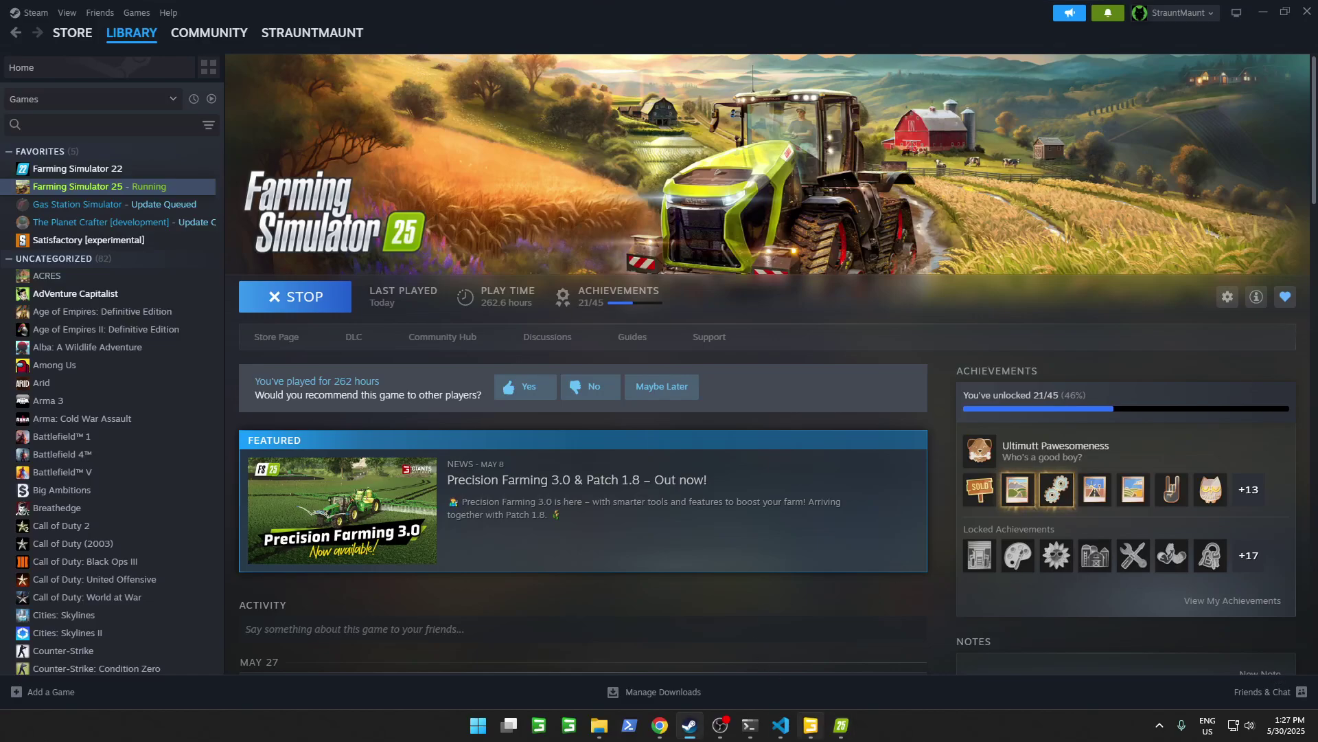
Switch to GIANTS Editor and move the preplaced_bakery group to the paved area beside field 17 using interactive placement.
left_click(812, 726)
left_click_drag(443, 237, 556, 209, "alt")
right_click_drag(555, 209, 454, 282)
left_click(455, 282)
left_click(35, 220)
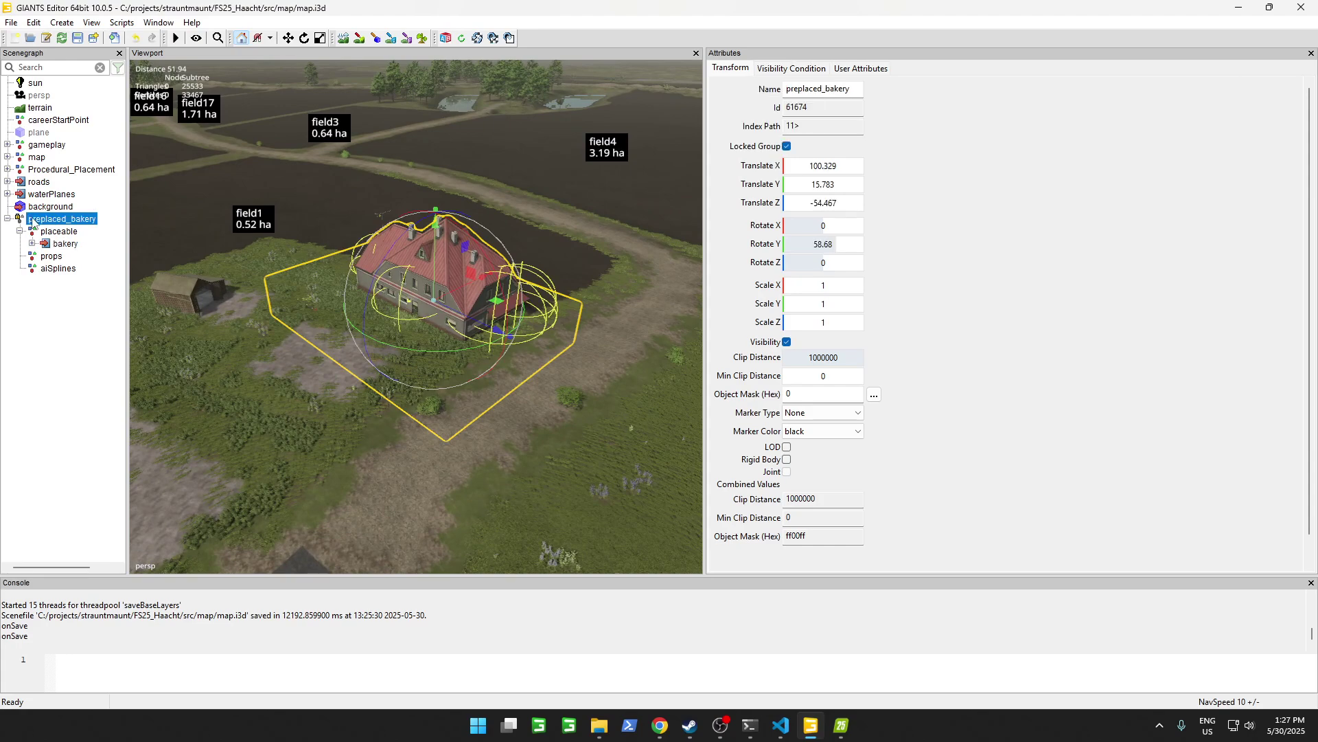
scroll(350, 254, "down", 10)
key("ctrl+b")
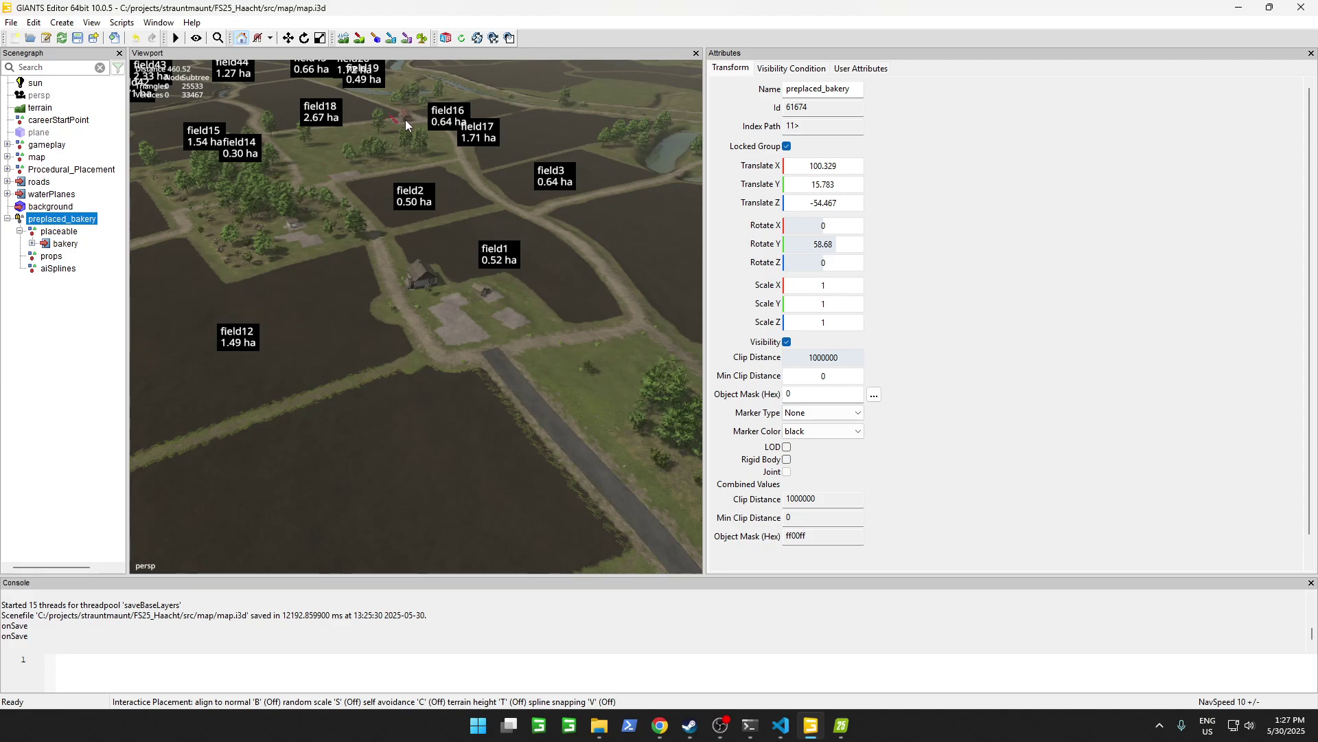
left_click(406, 120)
Turn the preplaced bakery to about -23° on Y, shift it to about X -150.2, Z -229.7, and save the map.
left_click_drag(423, 179, 515, 119, "alt")
scroll(375, 67, "up", 8)
key("f")
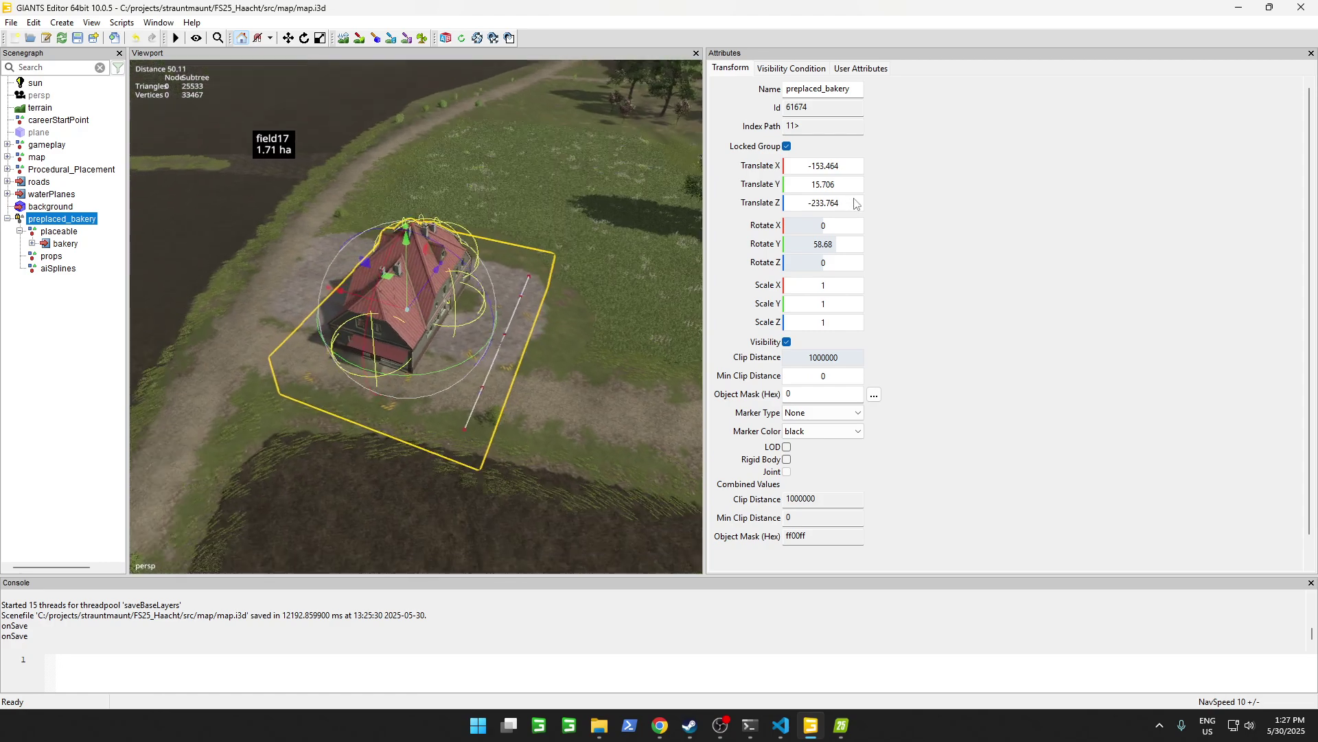
left_click_drag(477, 324, 283, 319)
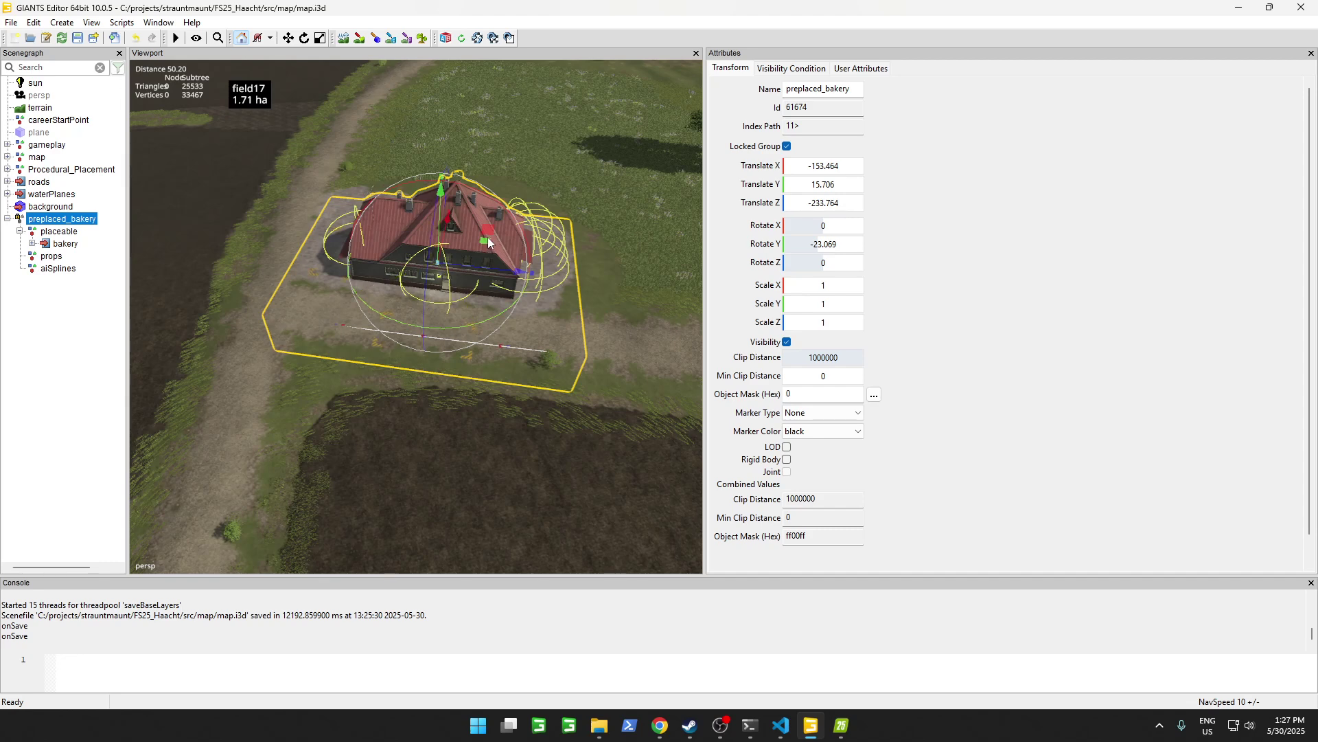
left_click_drag(486, 240, 513, 208)
left_click(505, 280)
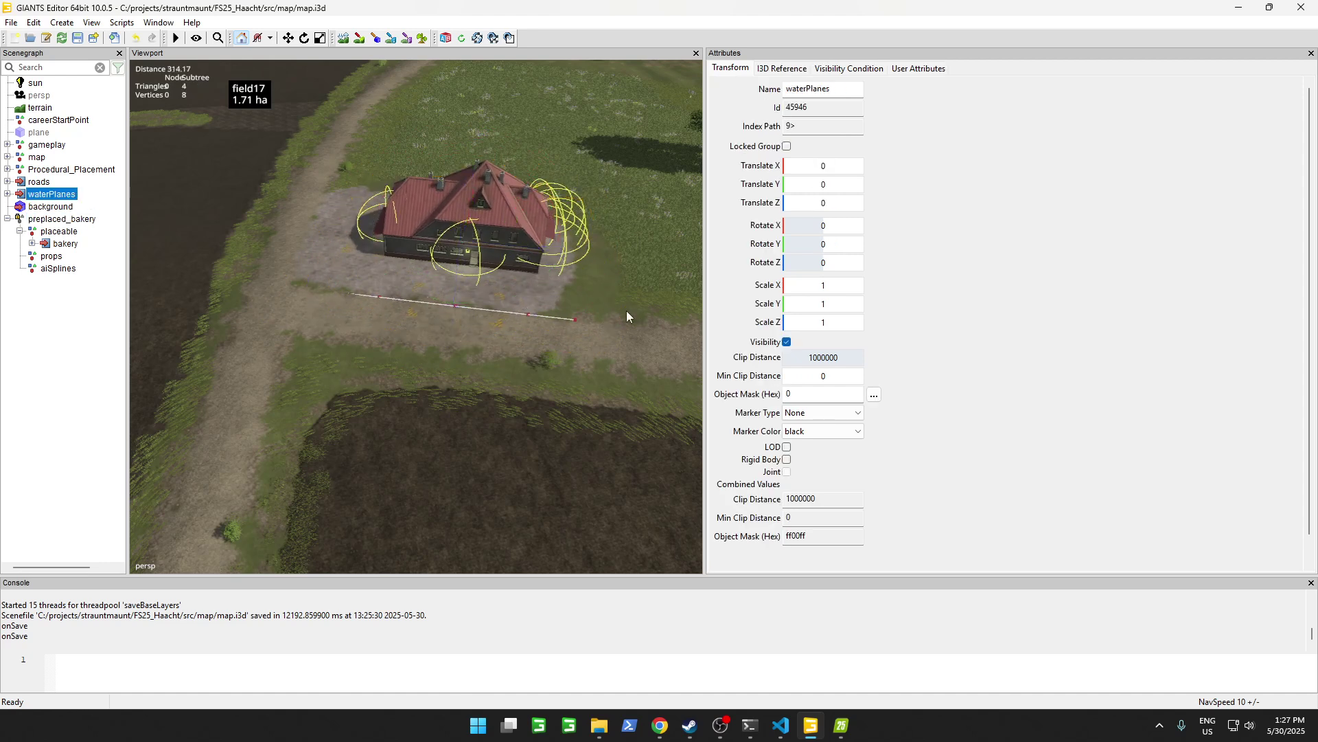
key("ctrl+s")
Switch to Farming Simulator 25 and quit the running game without saving.
left_click(842, 726)
key("Escape")
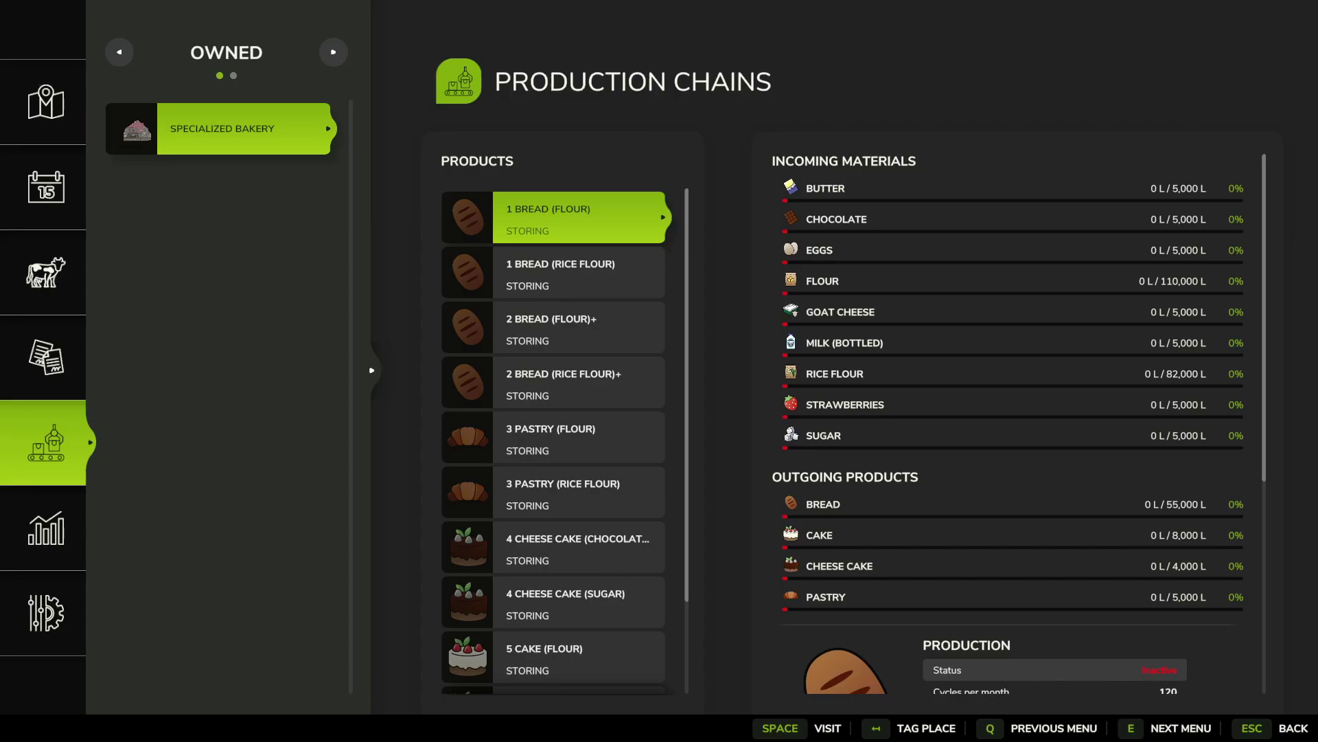
left_click(50, 649)
left_click(1031, 390)
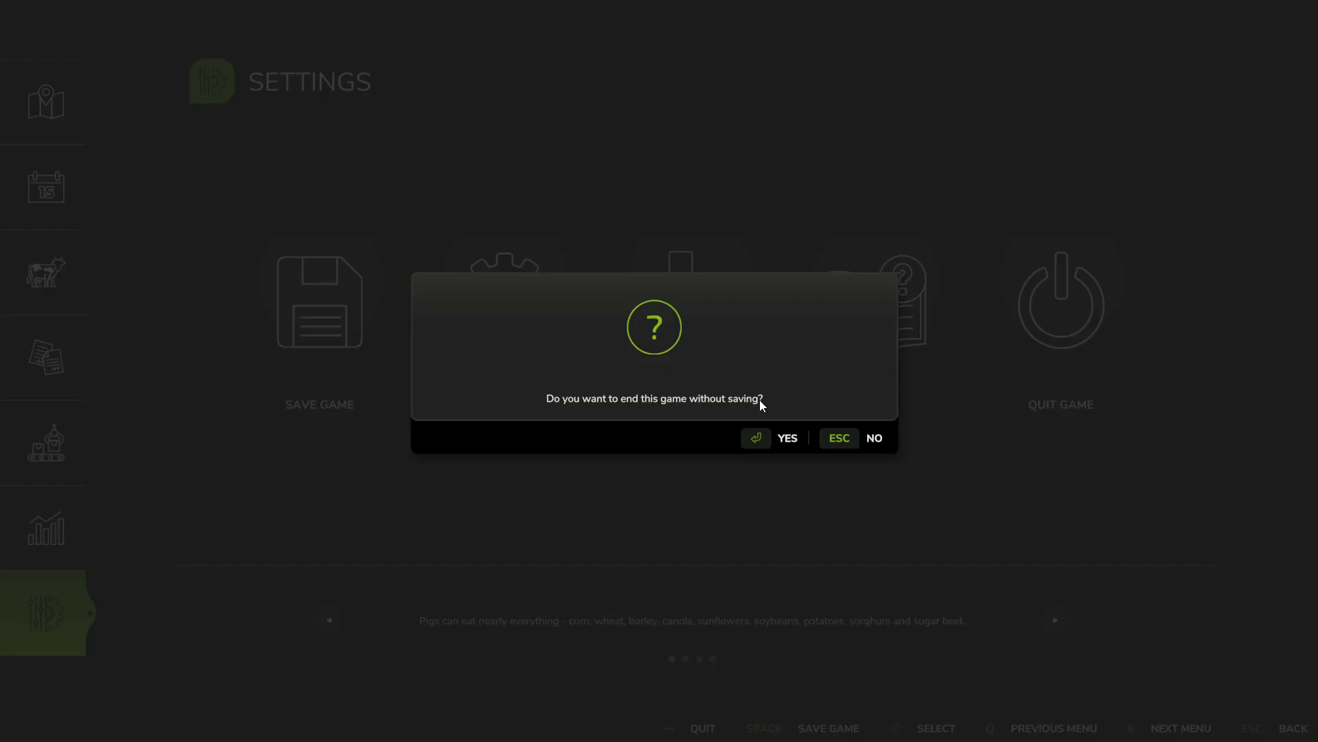
key("Return")
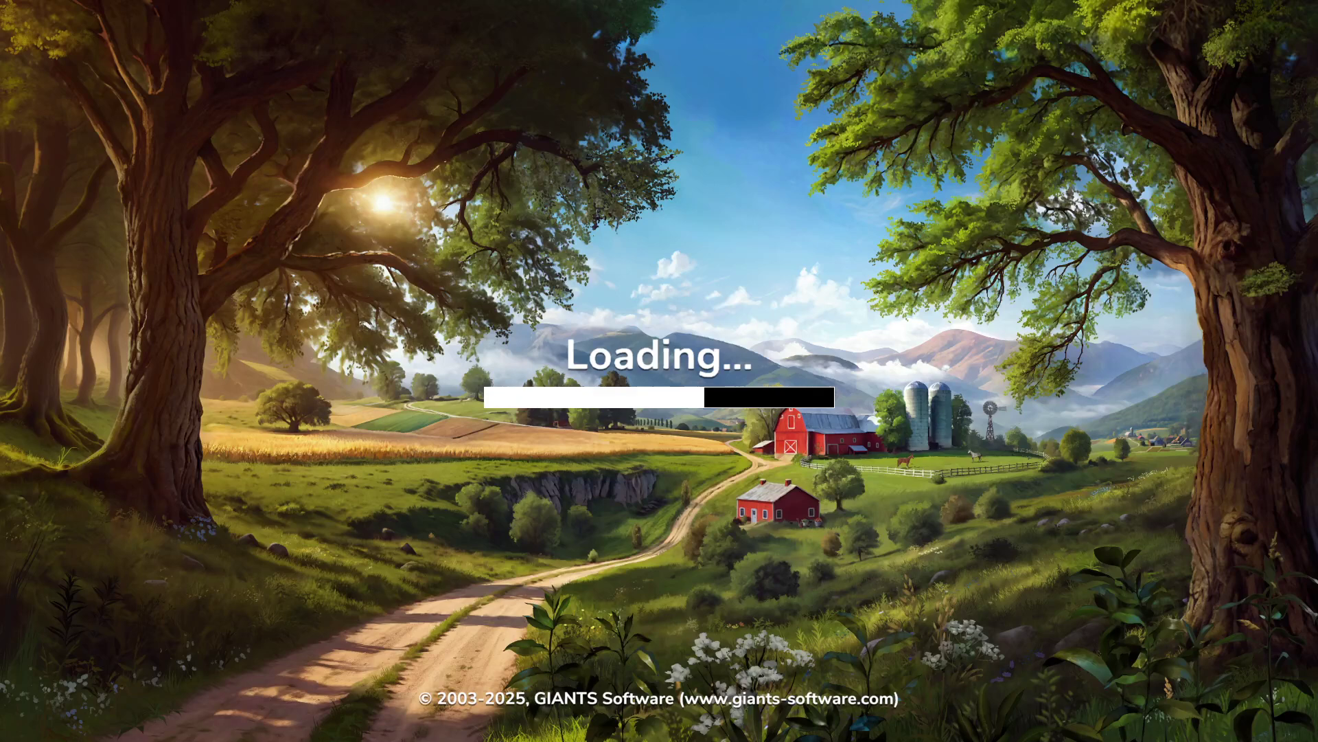
Switch to the PowerShell terminal and reinstall the map mod with install-mod -force.
key("alt+Tab")
key("alt+shift+Tab")
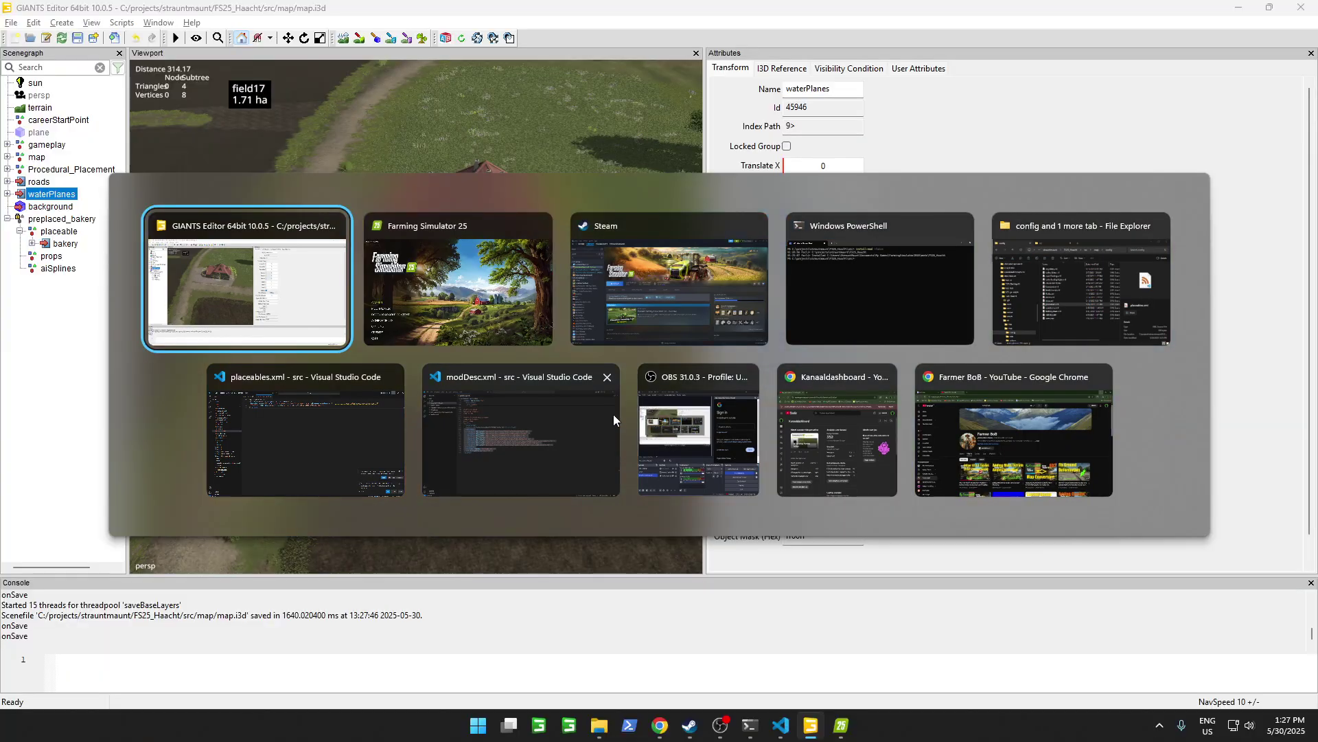
left_click(748, 729)
key("Up")
key("Return")
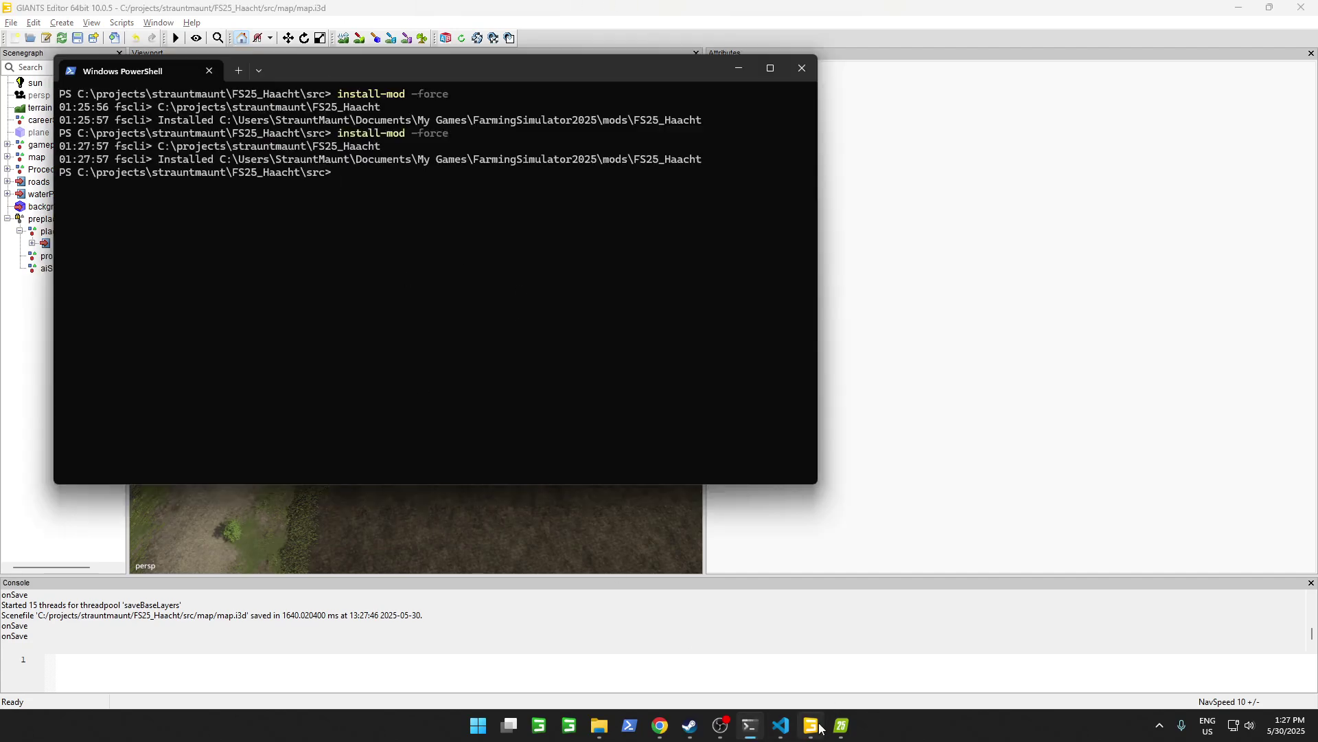
Switch to Farming Simulator 25, start a New Farmer game on Haacht, Belgium in empty slot 1, and confirm the character.
left_click(842, 726)
left_click(92, 450)
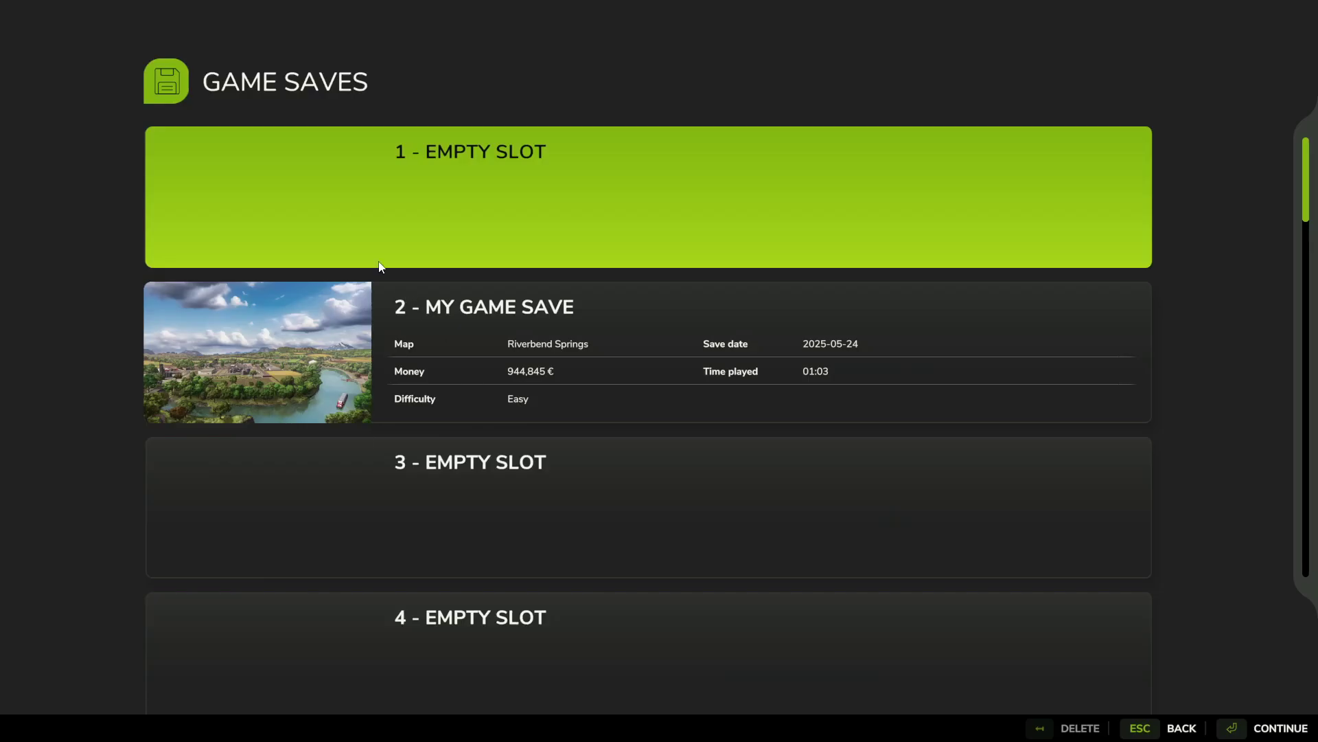
left_click(369, 243)
left_click(159, 157)
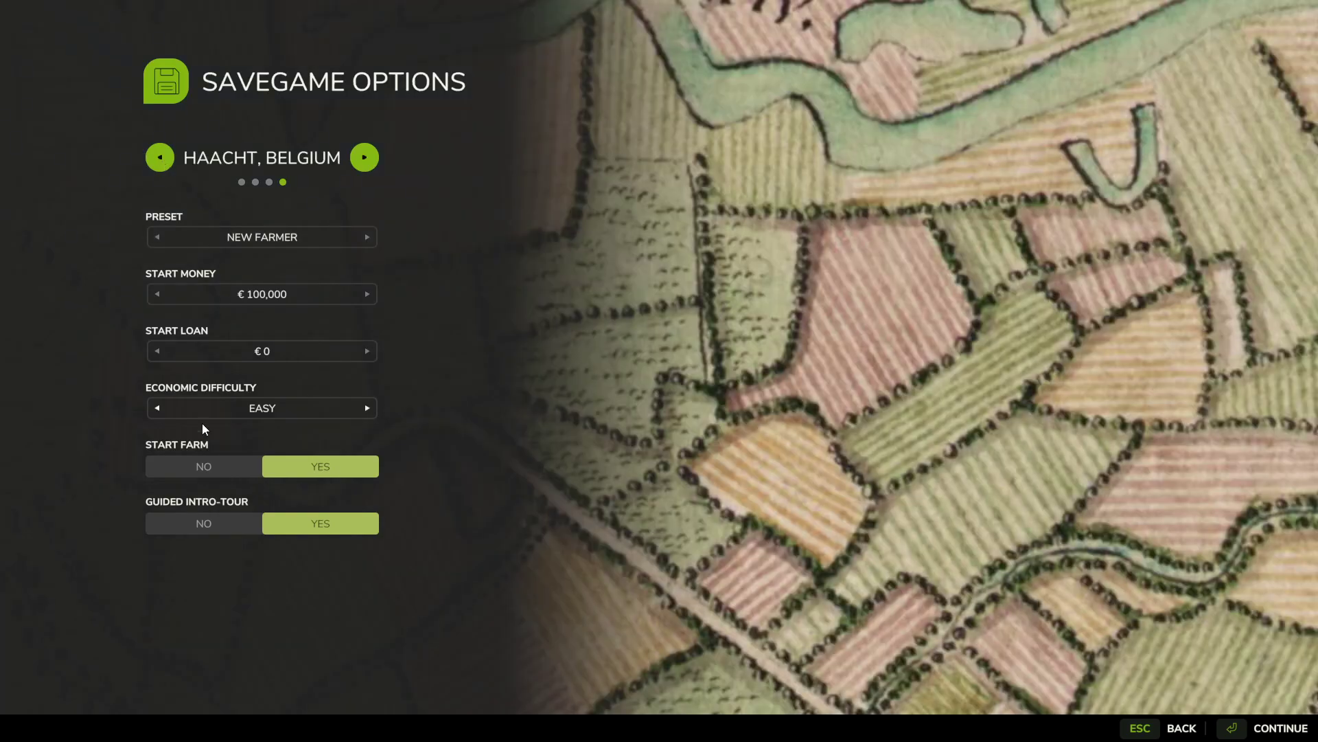
key("Return")
key("Return")
key("Return")
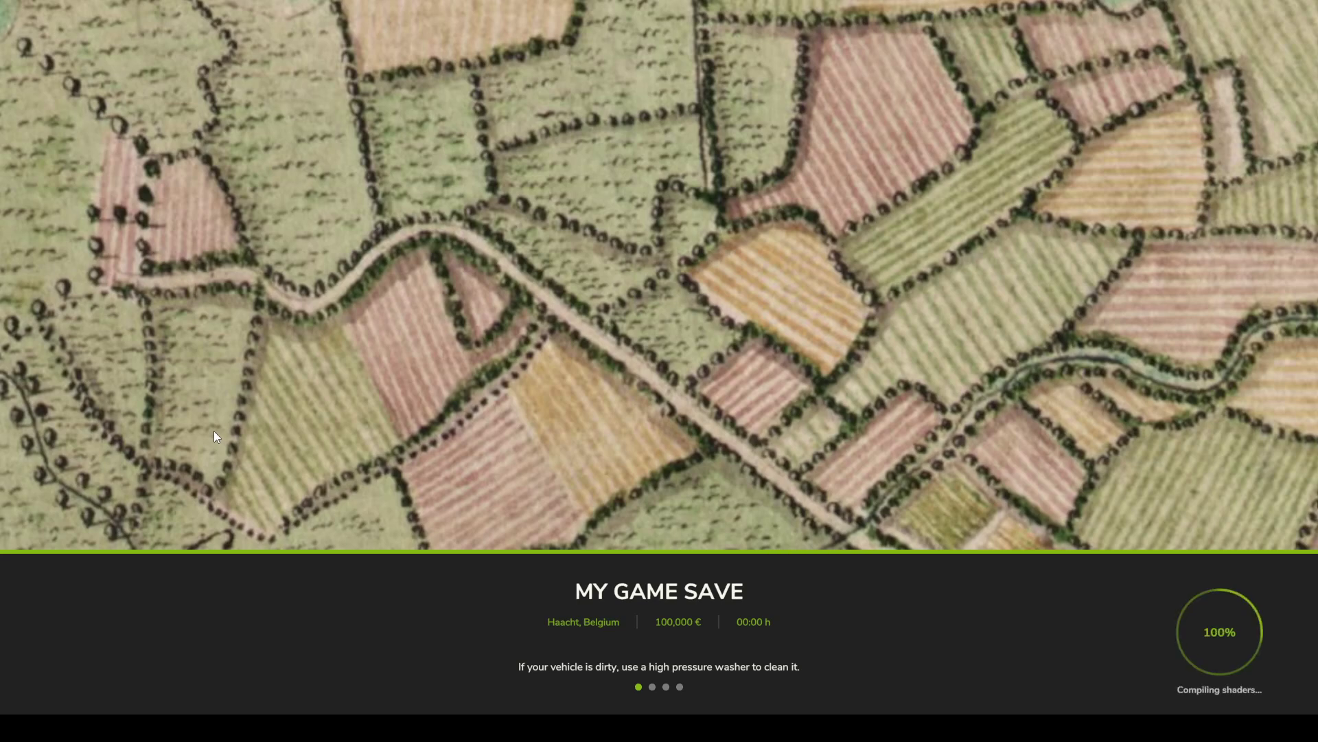
key("Return")
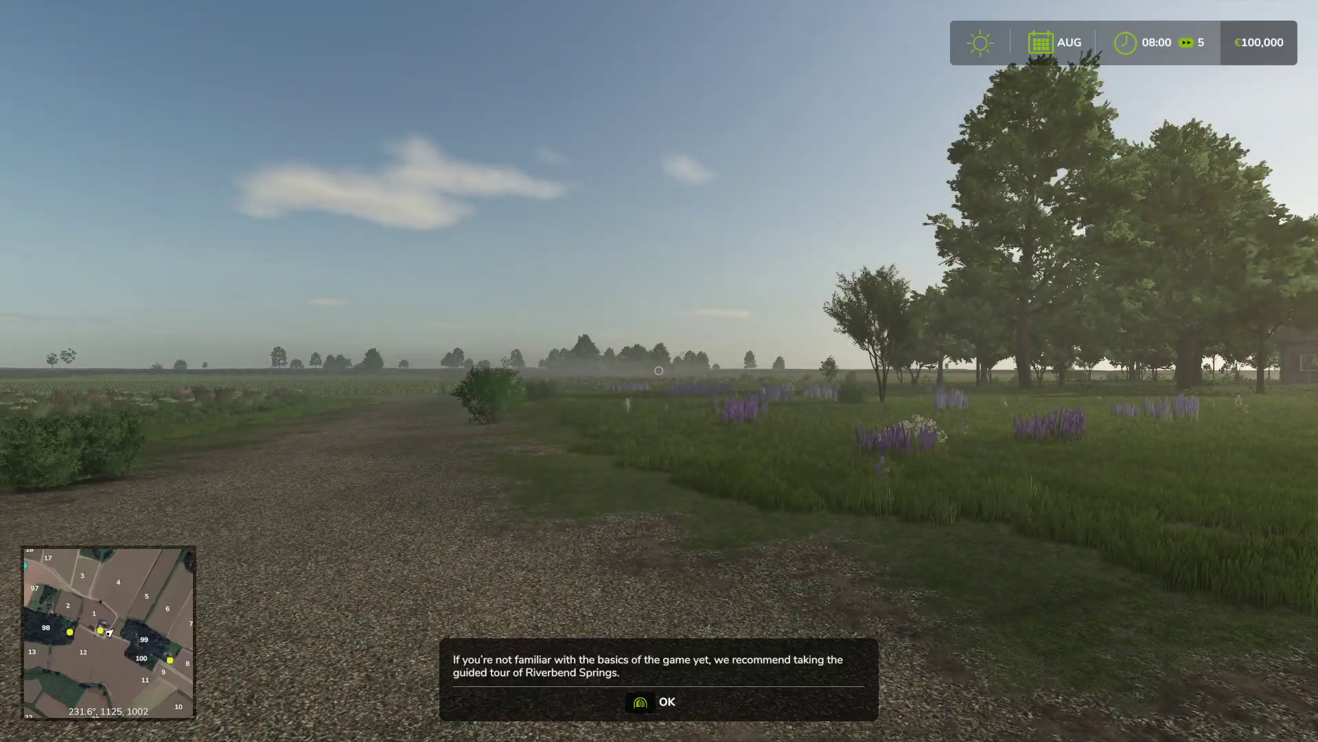
key("Return")
Turn on player flight with the console command gsPlayerFlightToggle and close the console.
key("grave")
key("grave")
type("gsPlayerFlightToggle")
key("Return")
key("grave")
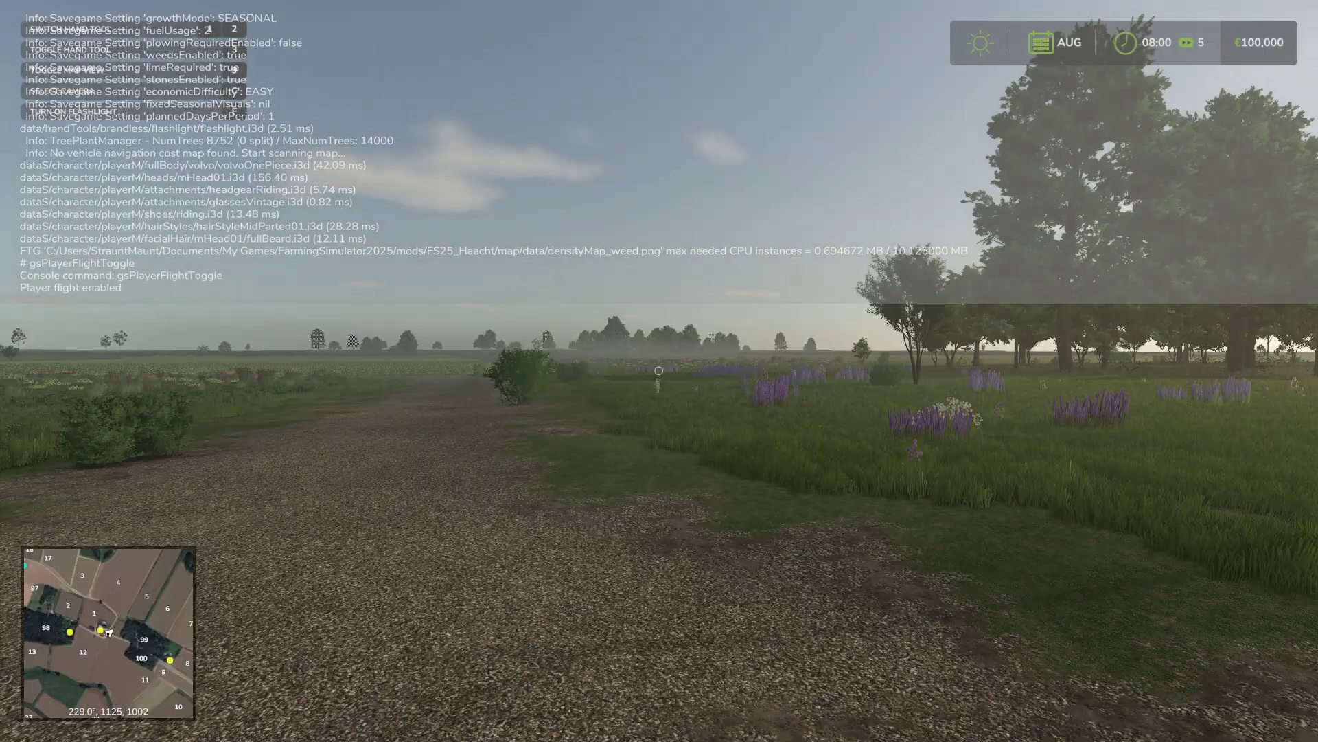
Fly to the relocated Specialized Bakery near field 17 and examine the building and its paved surroundings from several sides.
key("j")
key("q")
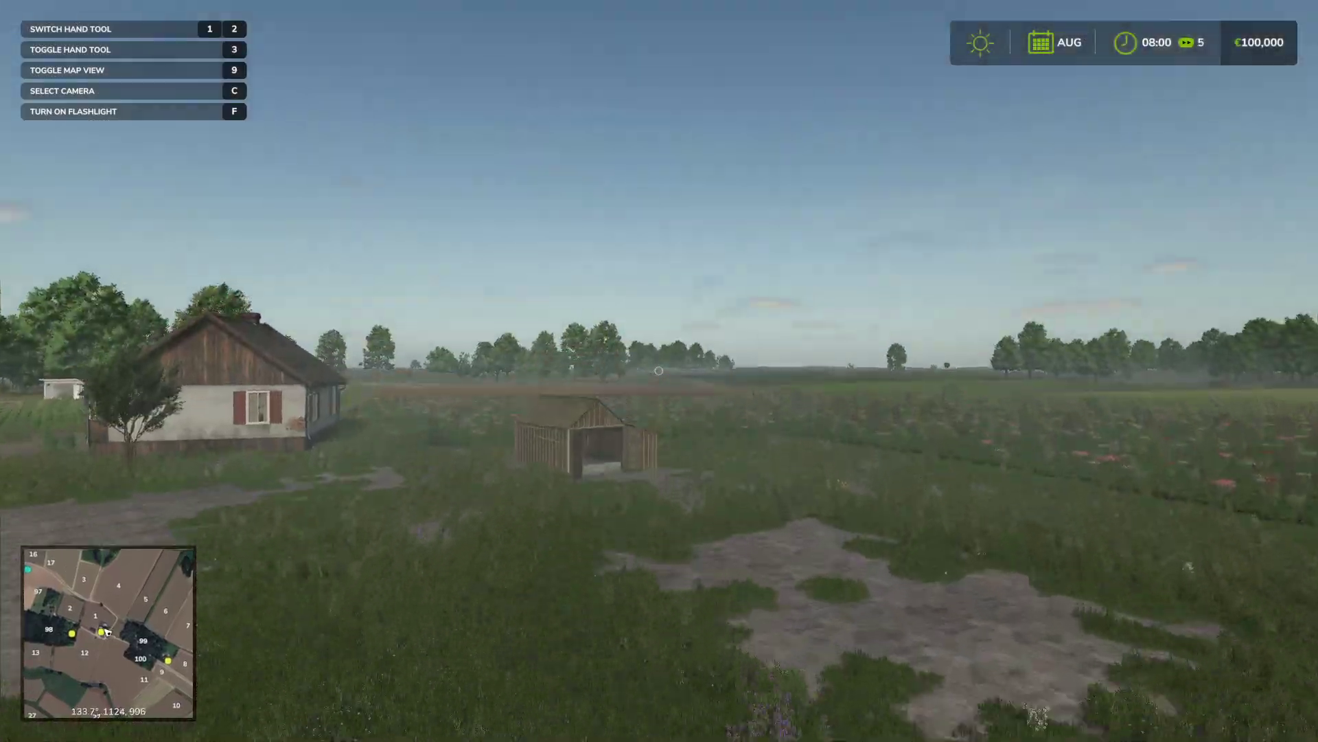
key("w")
key("w")
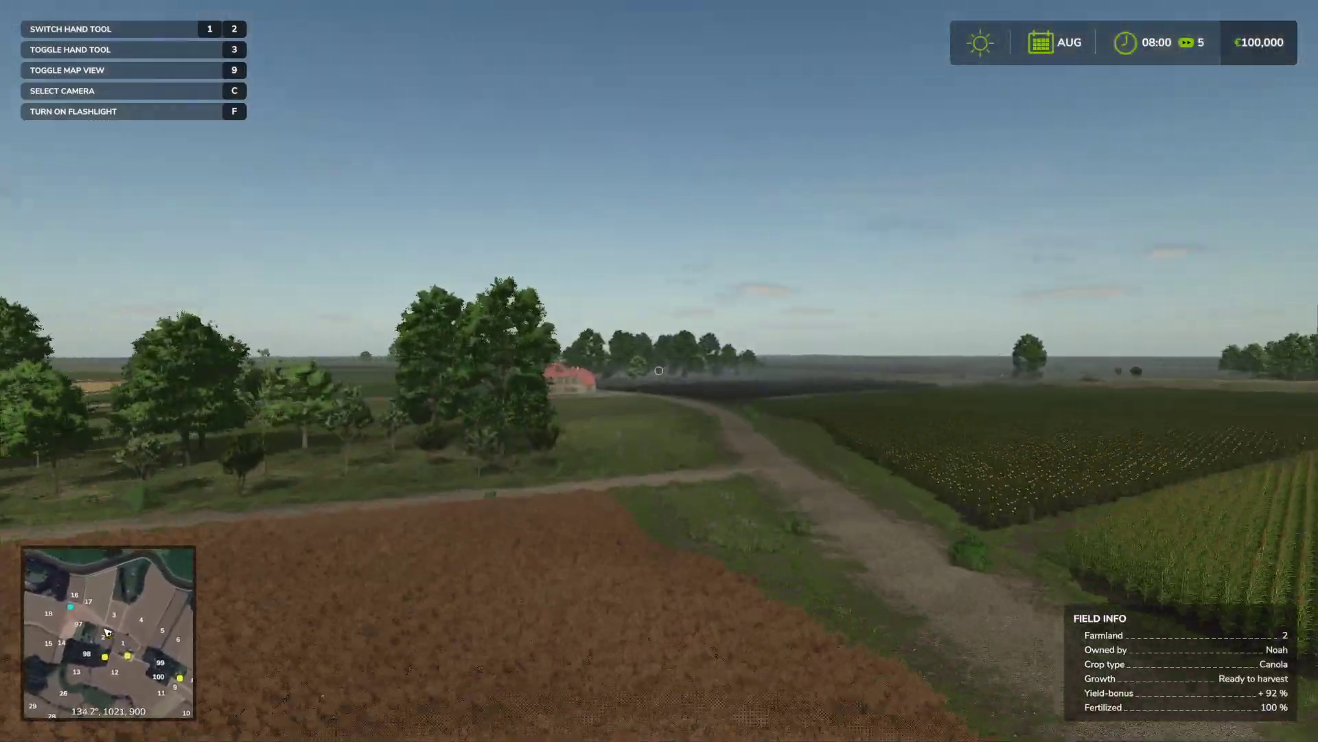
key("w")
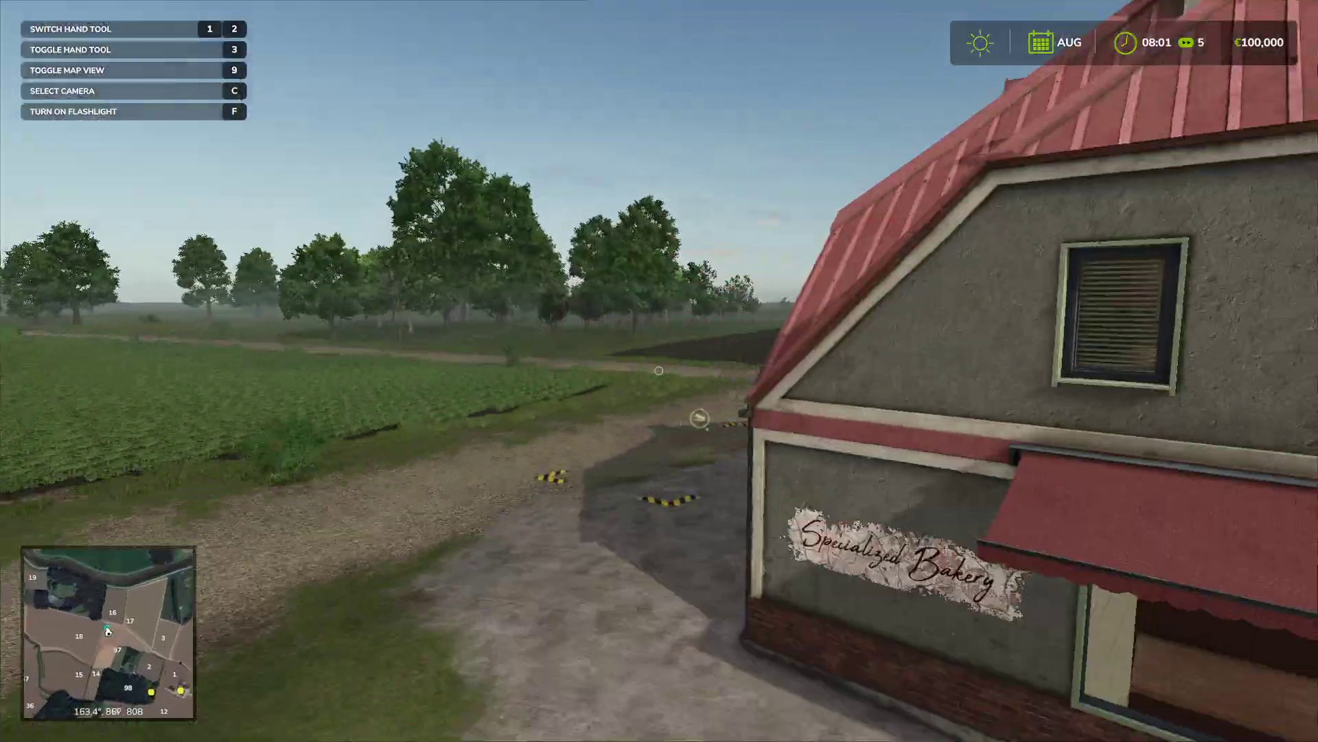
key("s")
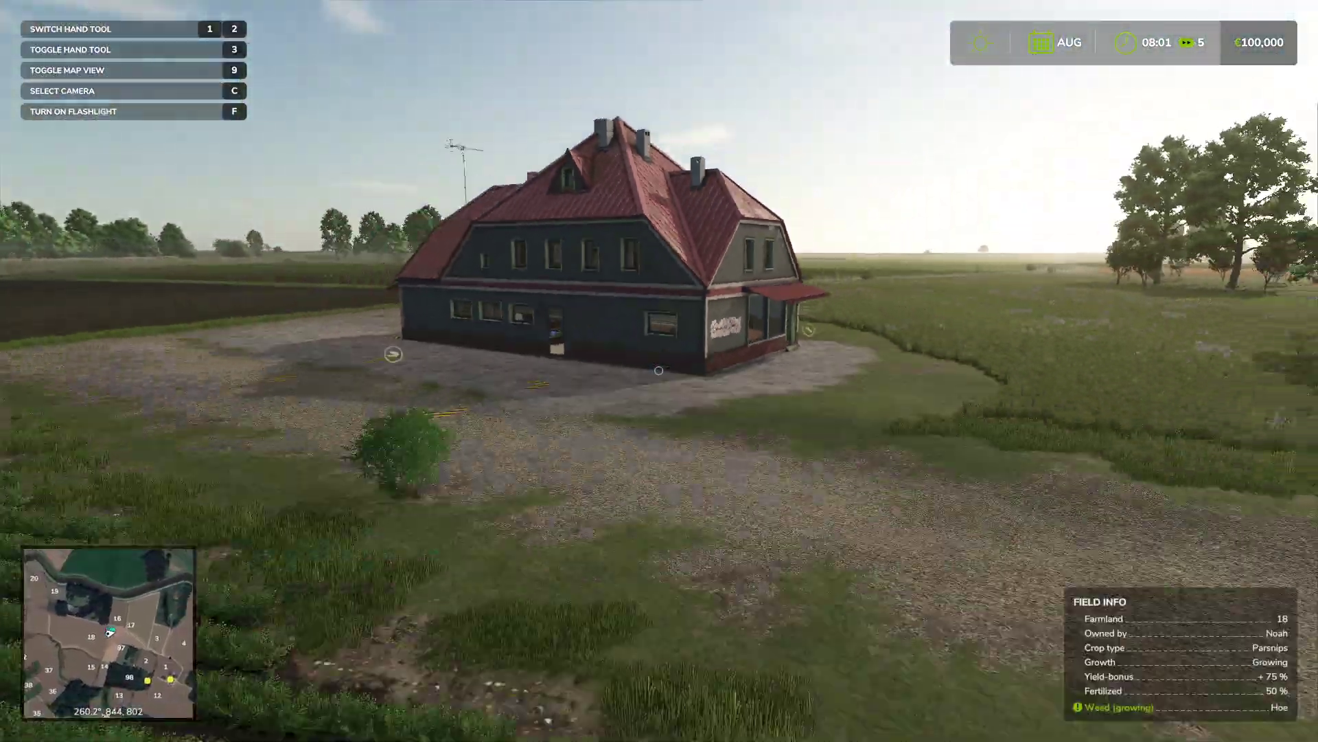
key("w")
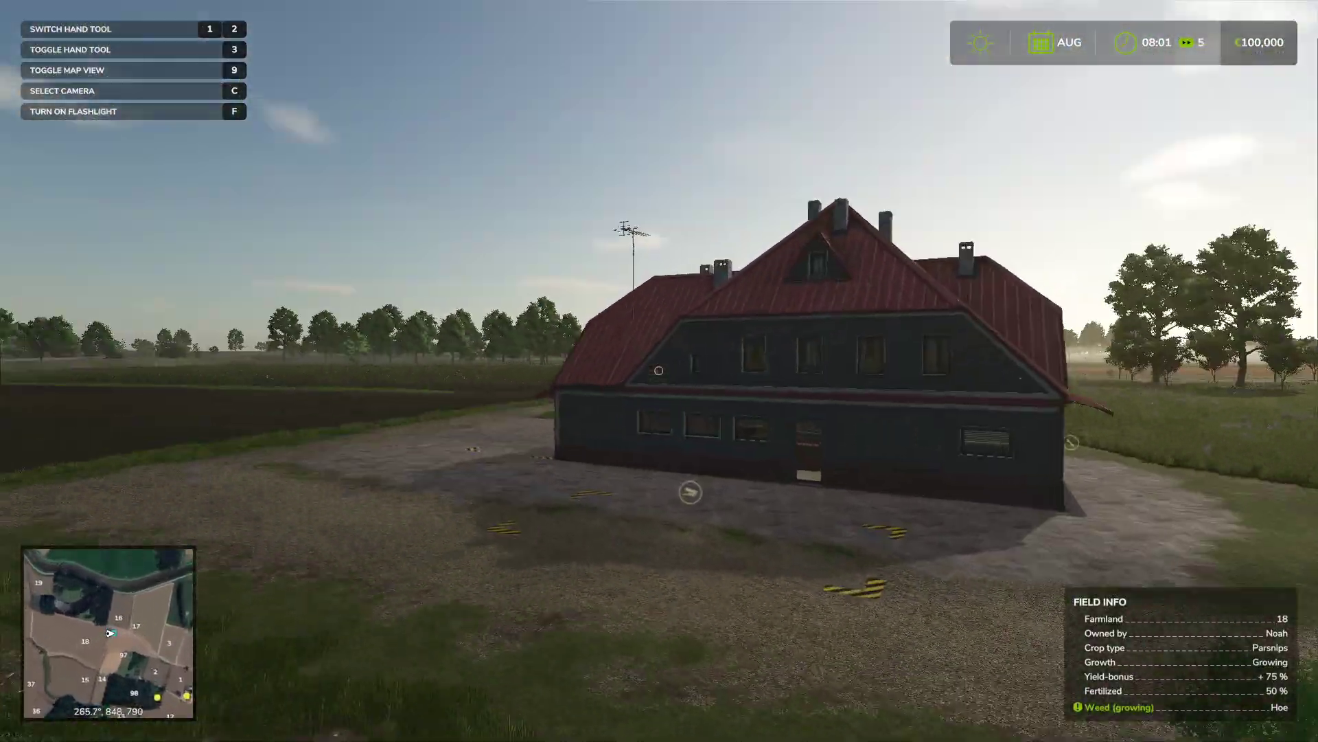
key("a")
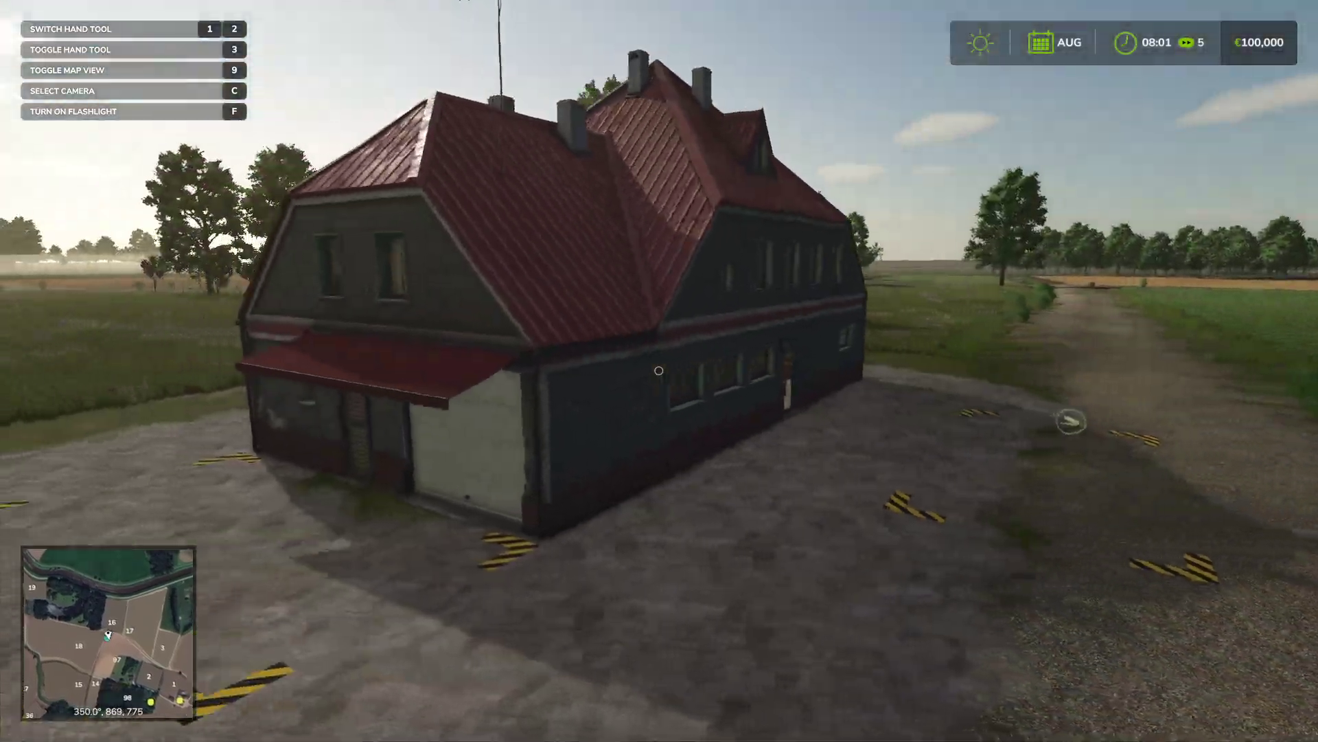
key("s")
key("s")
Switch to GIANTS Editor and check the xmlFilename user attribute of the preplaced_bakery group.
key("alt+Tab")
key("Tab")
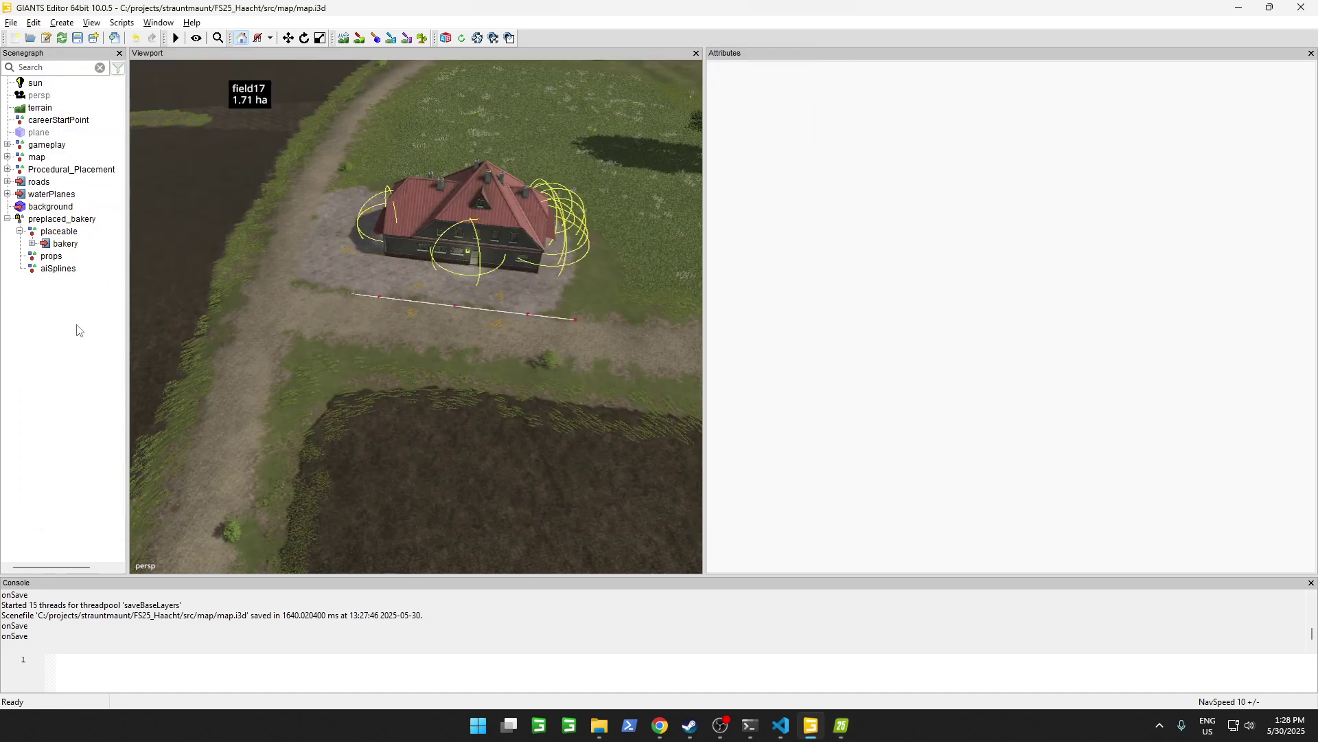
left_click(60, 218)
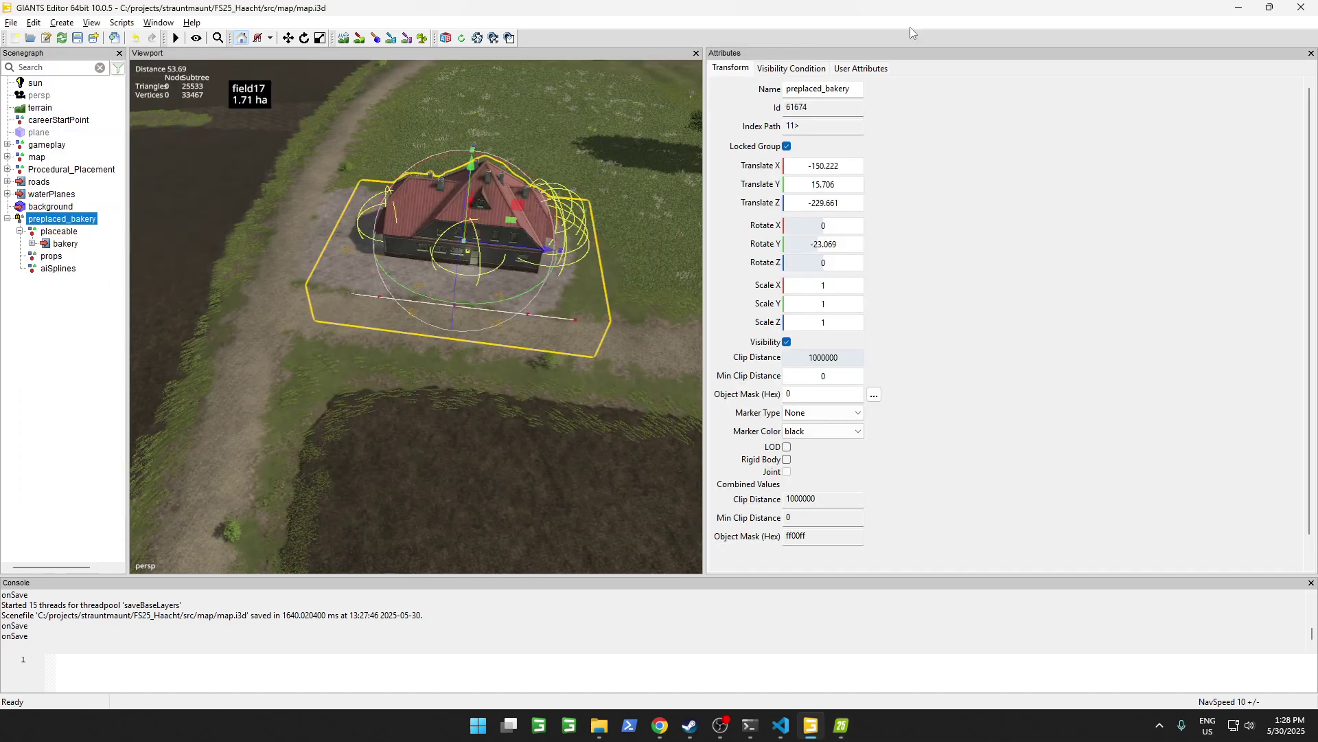
left_click(851, 68)
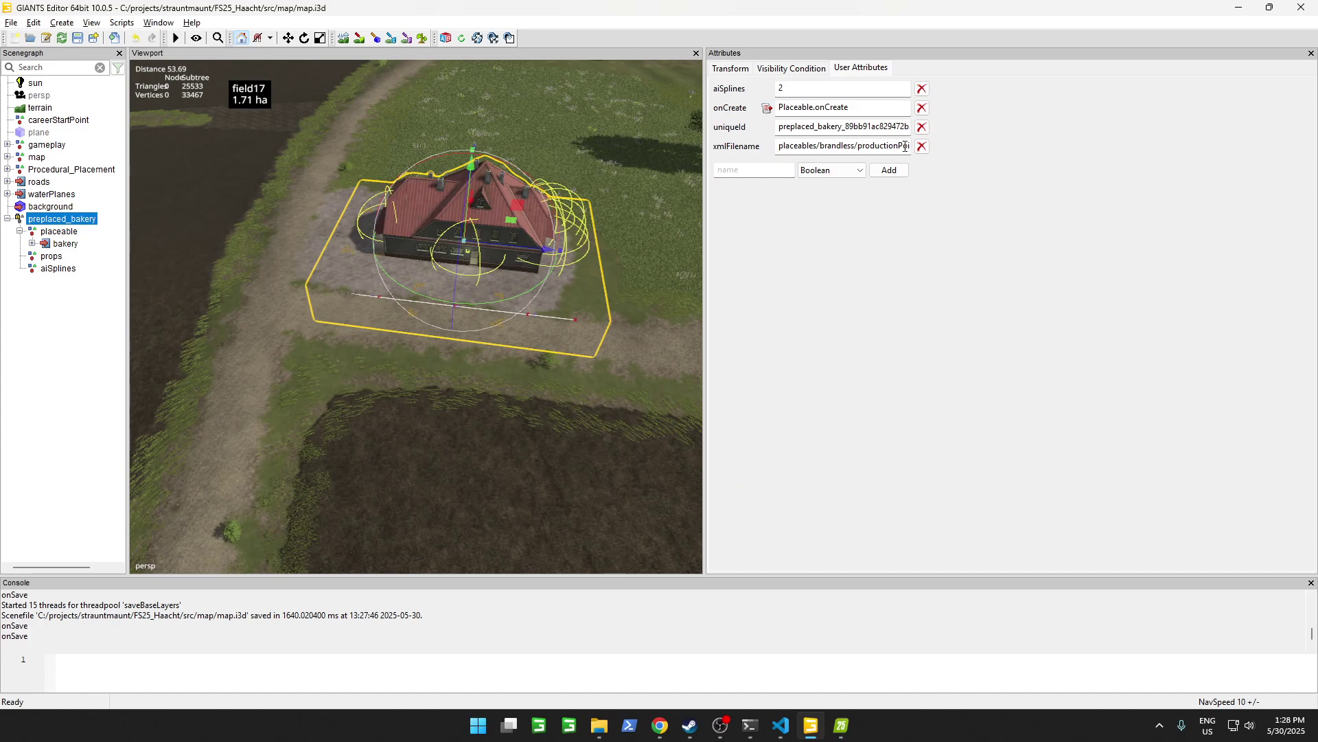
double_click(905, 147)
left_click(889, 146)
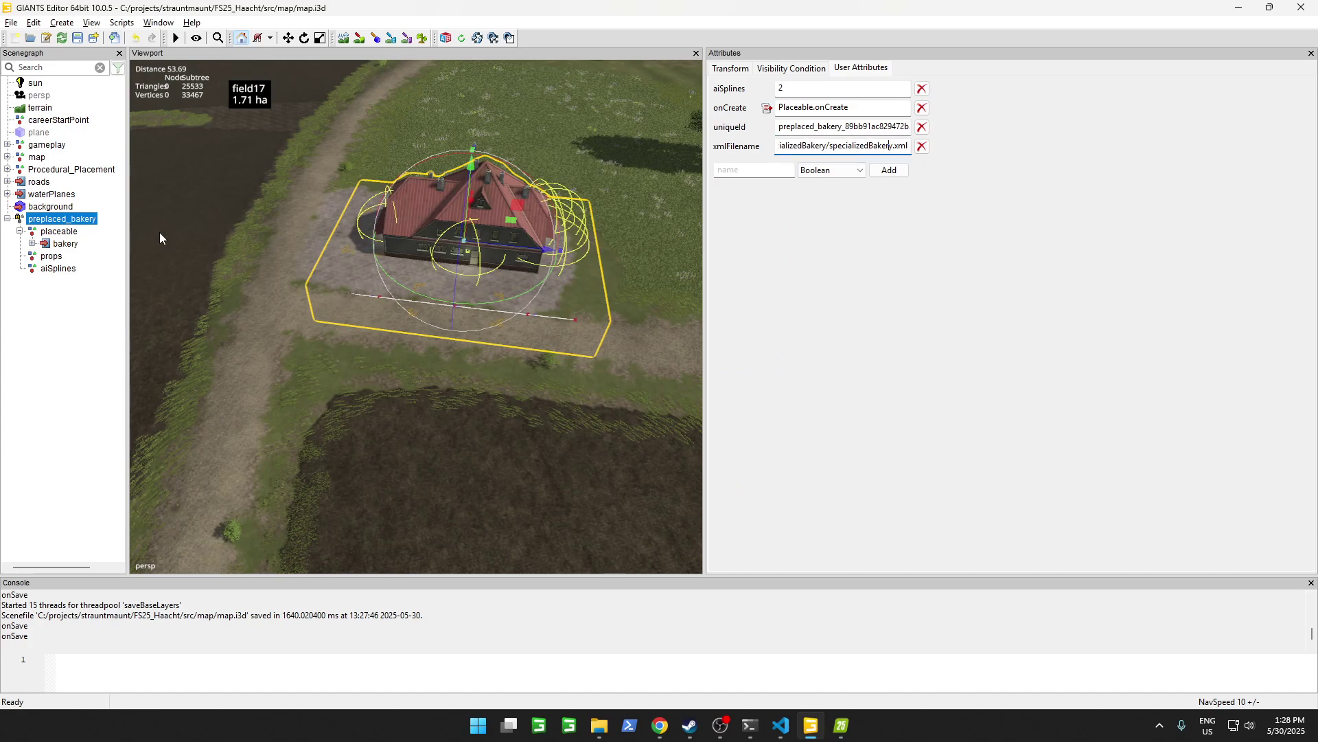
Examine the bakery reference node inside the placeable group and its building in the scene, leaving nothing selected.
left_click(66, 244)
left_click(77, 296)
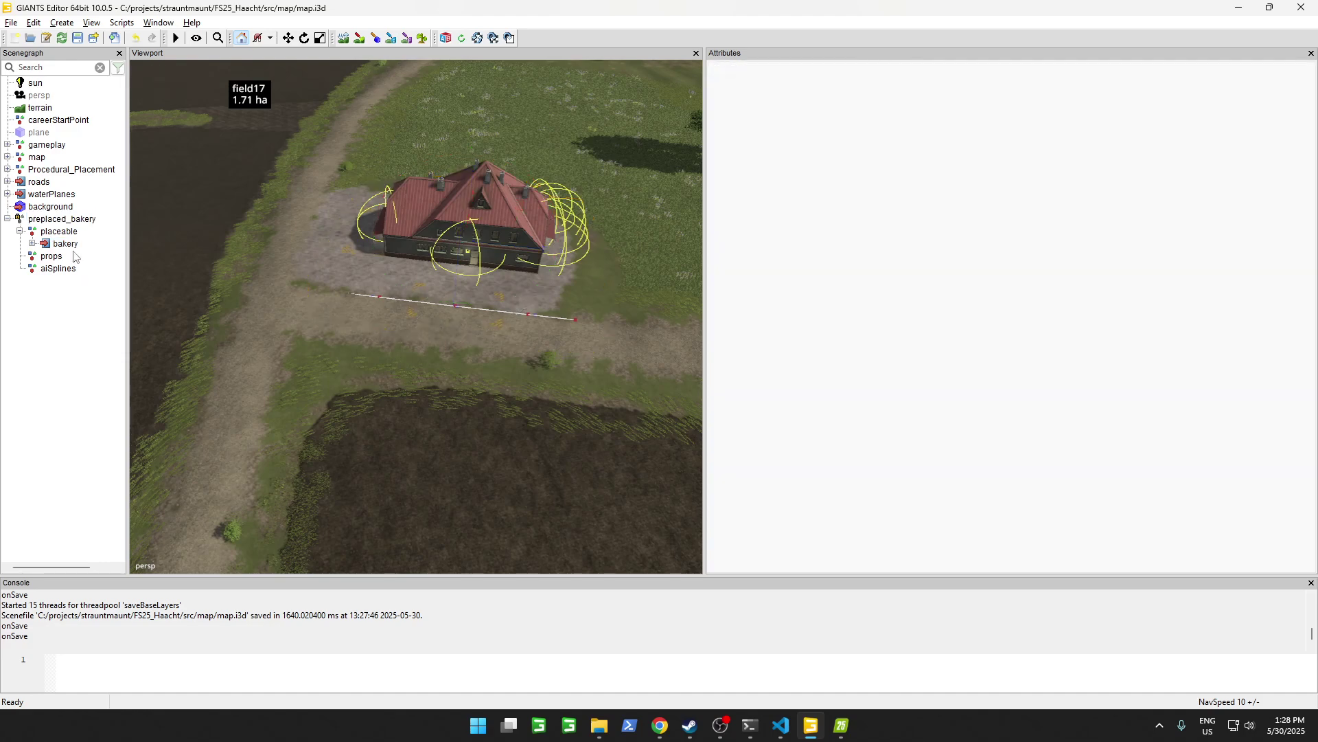
left_click_drag(410, 213, 544, 224, "alt")
left_click(67, 245)
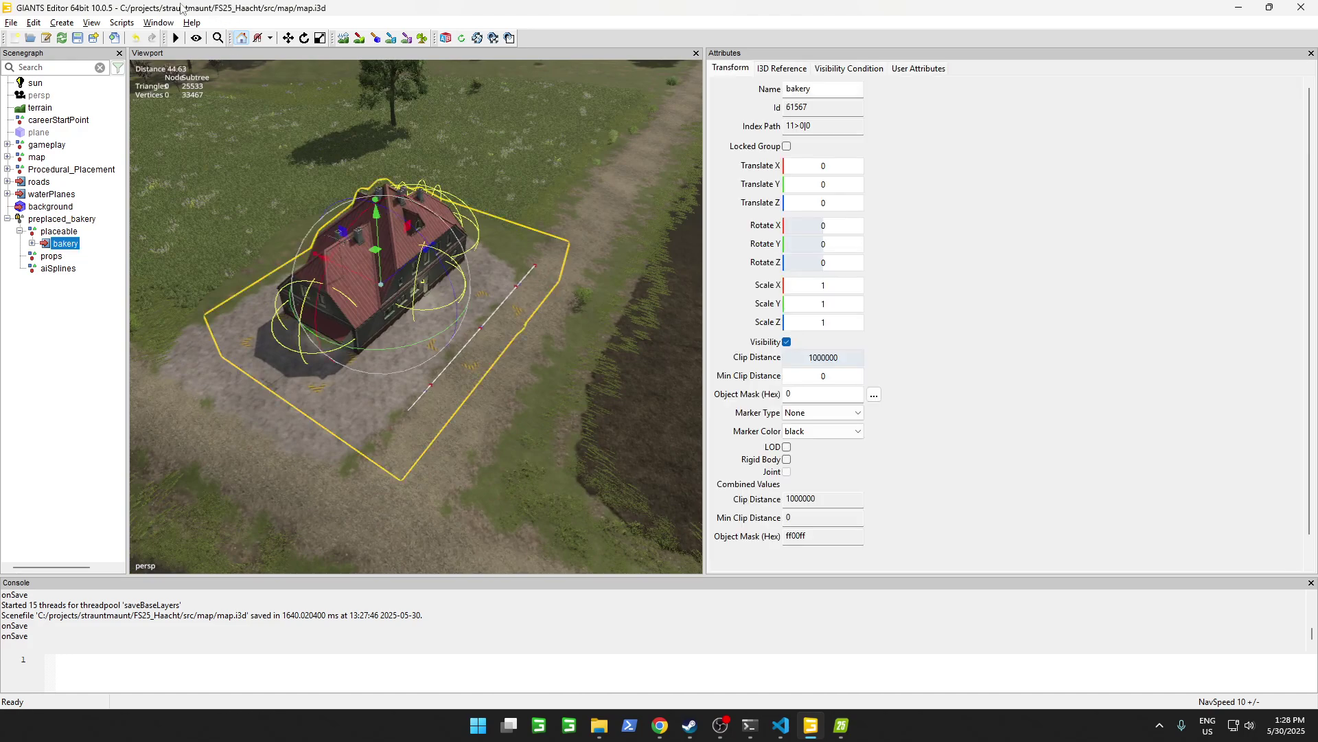
left_click(69, 326)
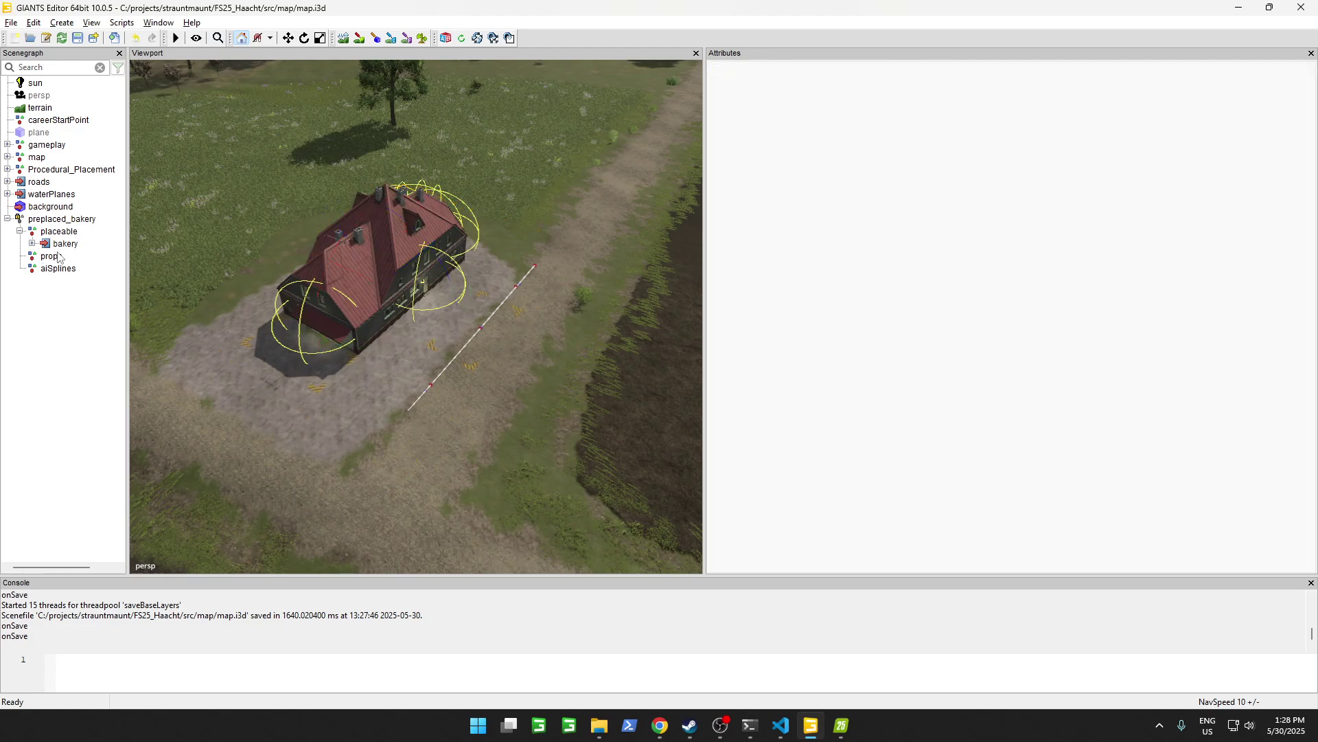
left_click(64, 246)
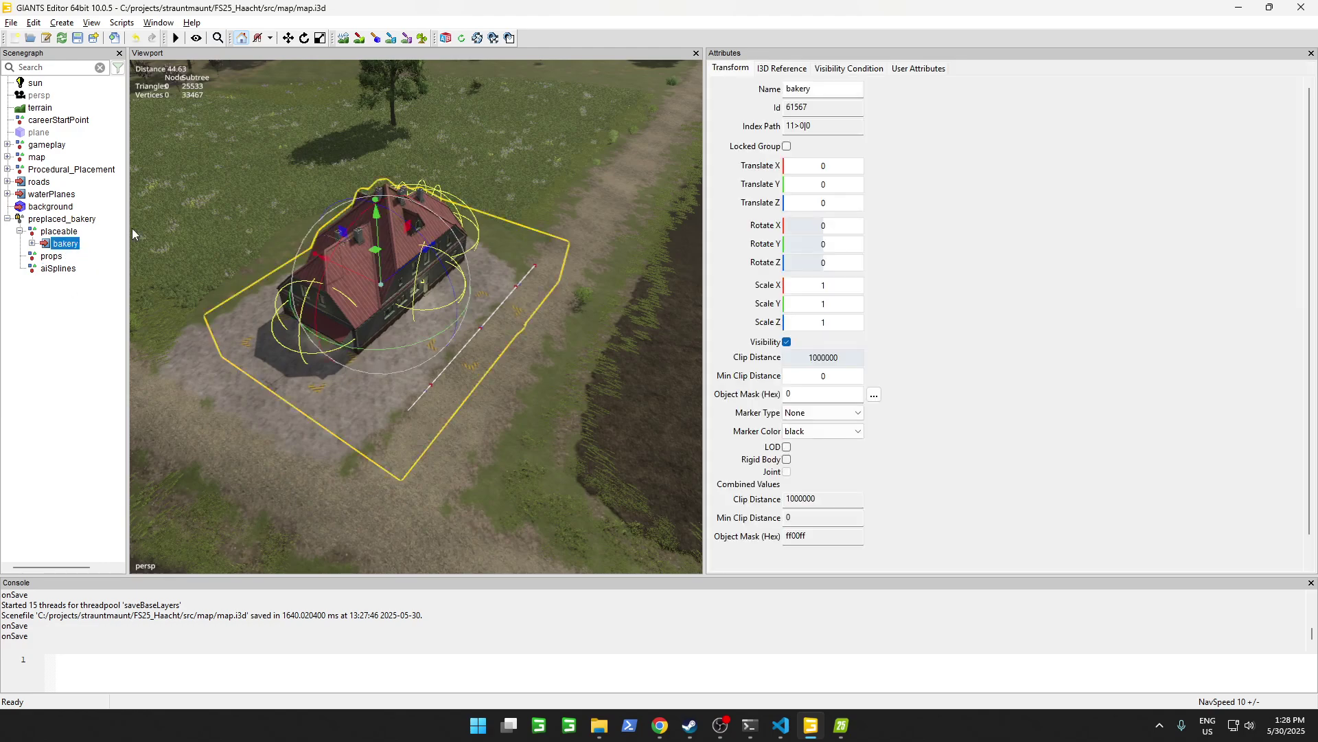
left_click(75, 309)
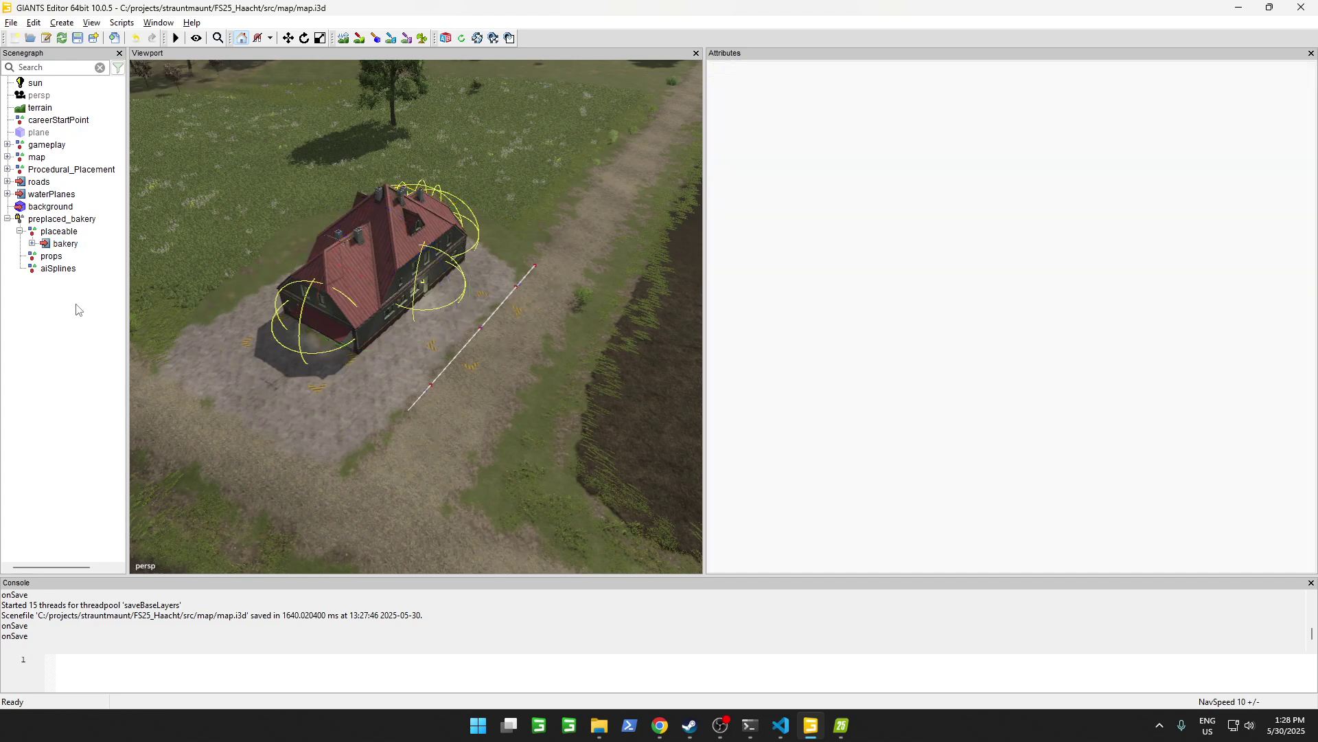